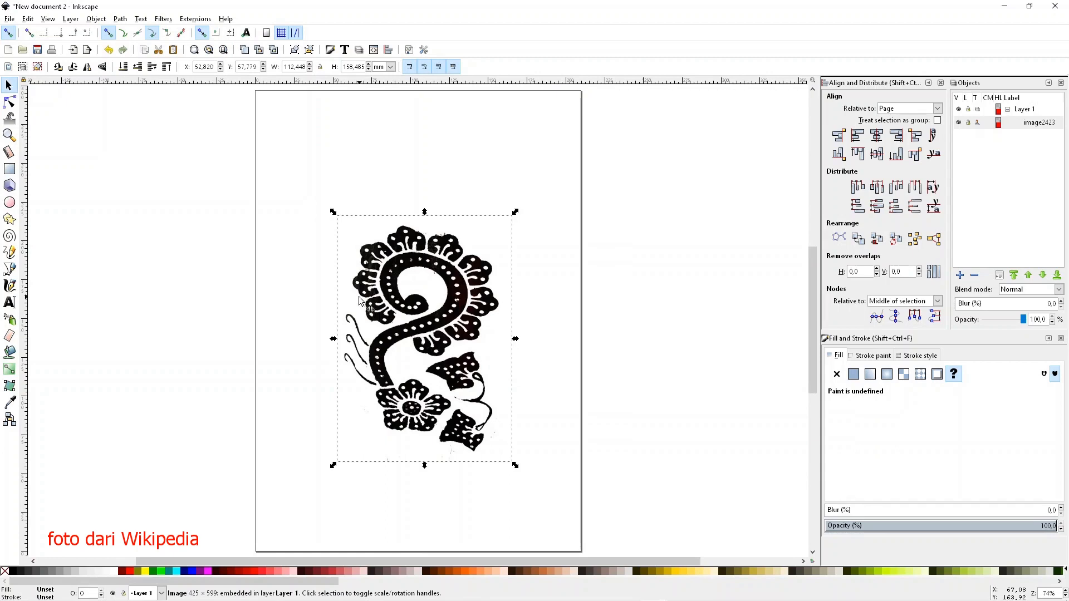
# Enlarge the batik image to about 183 mm wide by 257 mm high and reposition it on the page.
pyautogui.moveTo(515, 213); pyautogui.dragTo(571, 133)
pyautogui.moveTo(479, 299); pyautogui.dragTo(478, 278)
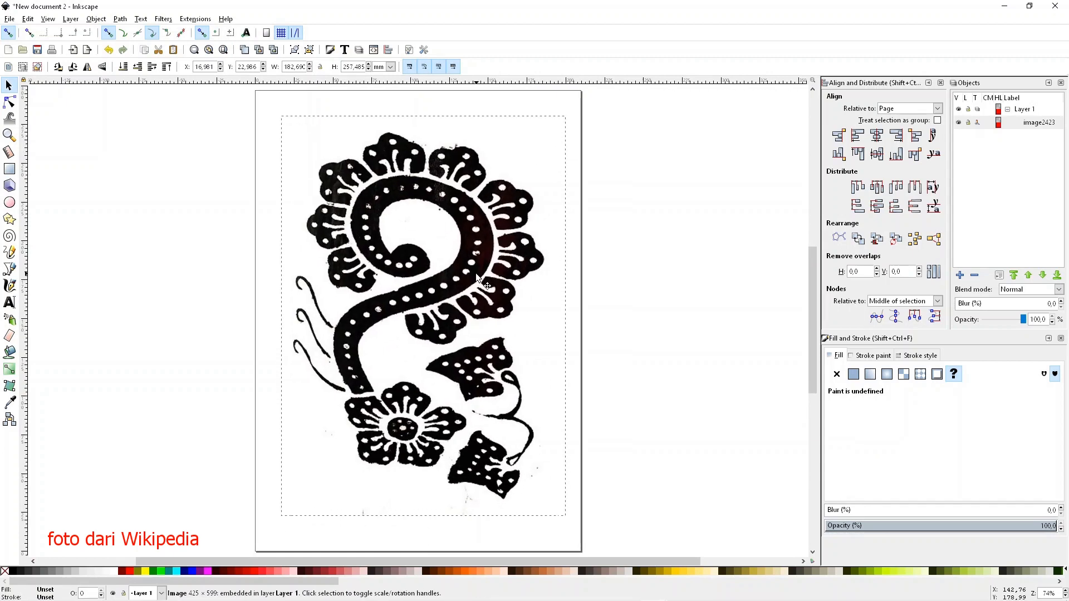
pyautogui.click(645, 245)
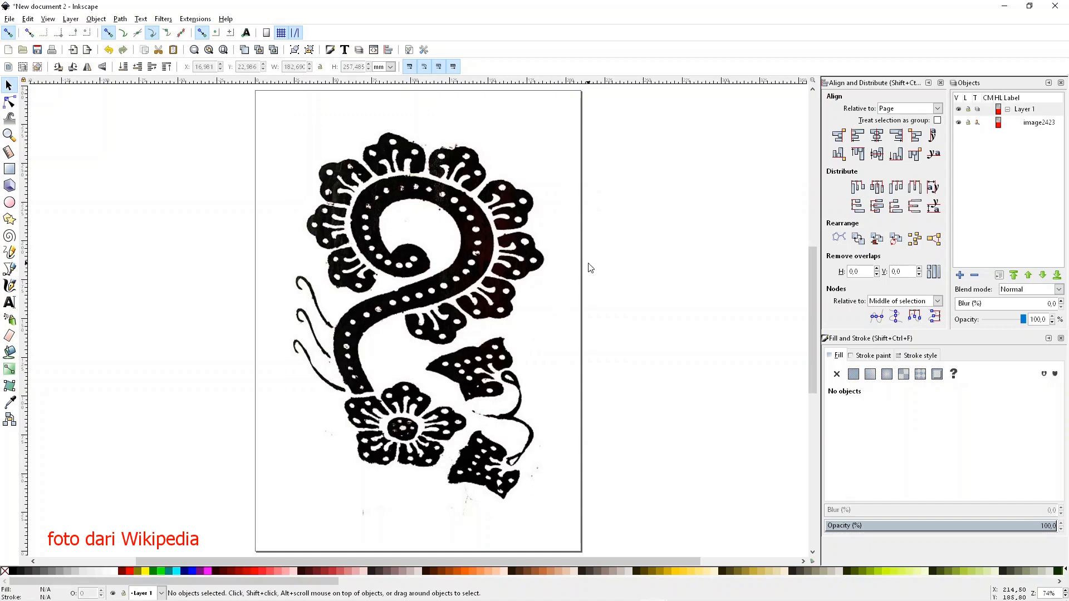
# Set the opacity of Layer 1, which holds the batik image, to 50%.
pyautogui.click(1022, 110)
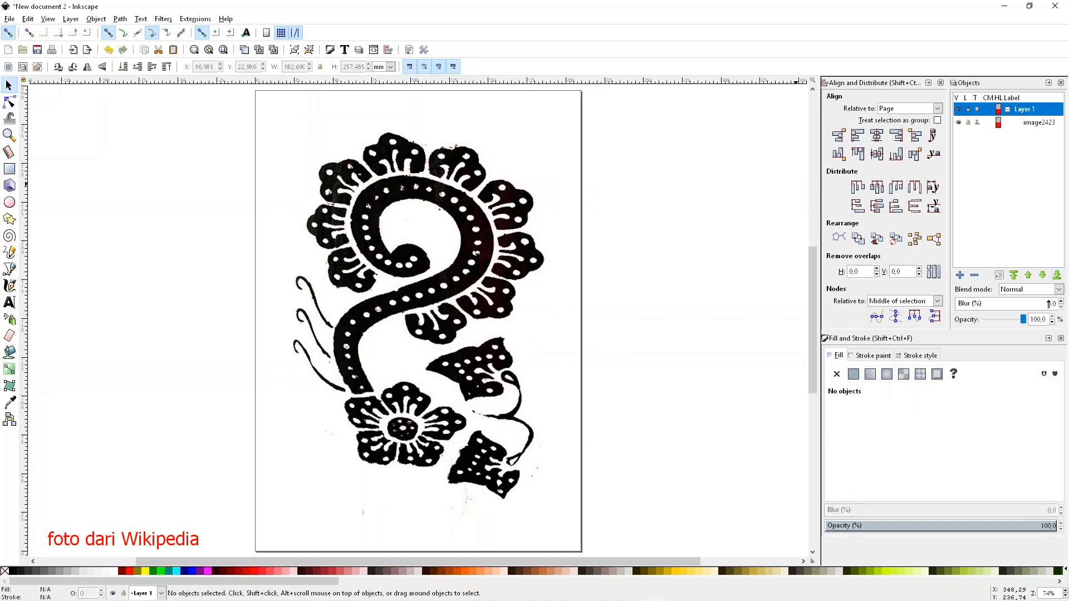
pyautogui.moveTo(1024, 322); pyautogui.dragTo(1008, 321)
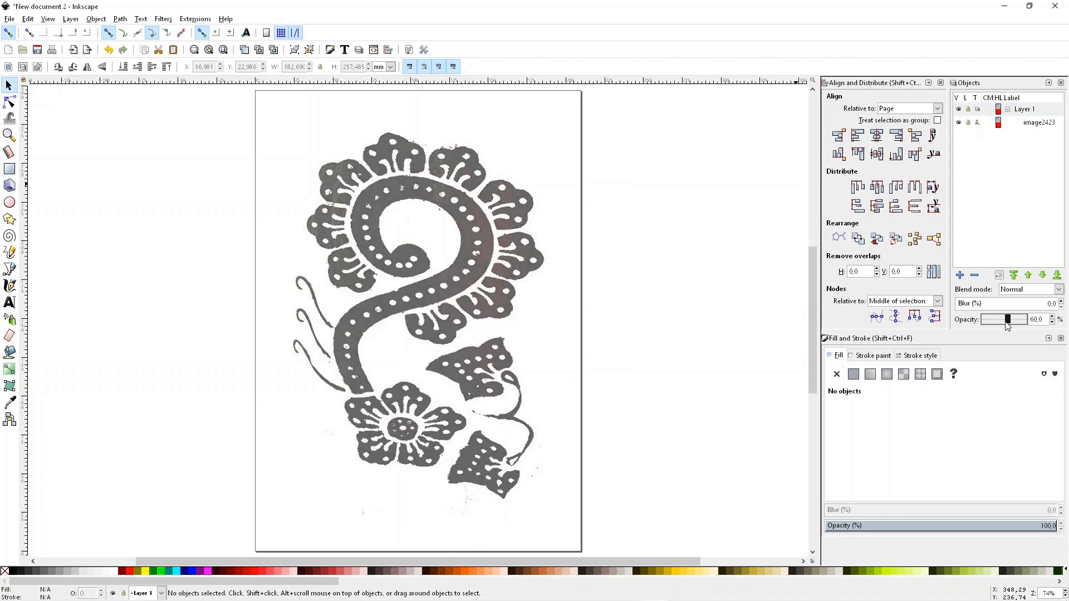
pyautogui.moveTo(1006, 323); pyautogui.dragTo(1003, 323)
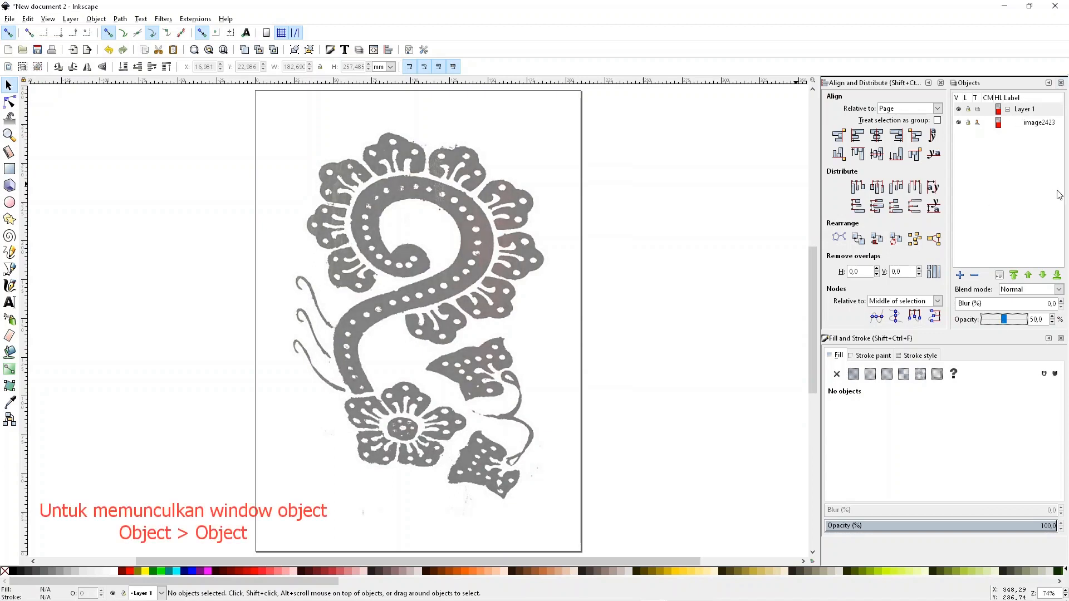
# Close the Objects panel and reopen it.
pyautogui.click(1062, 83)
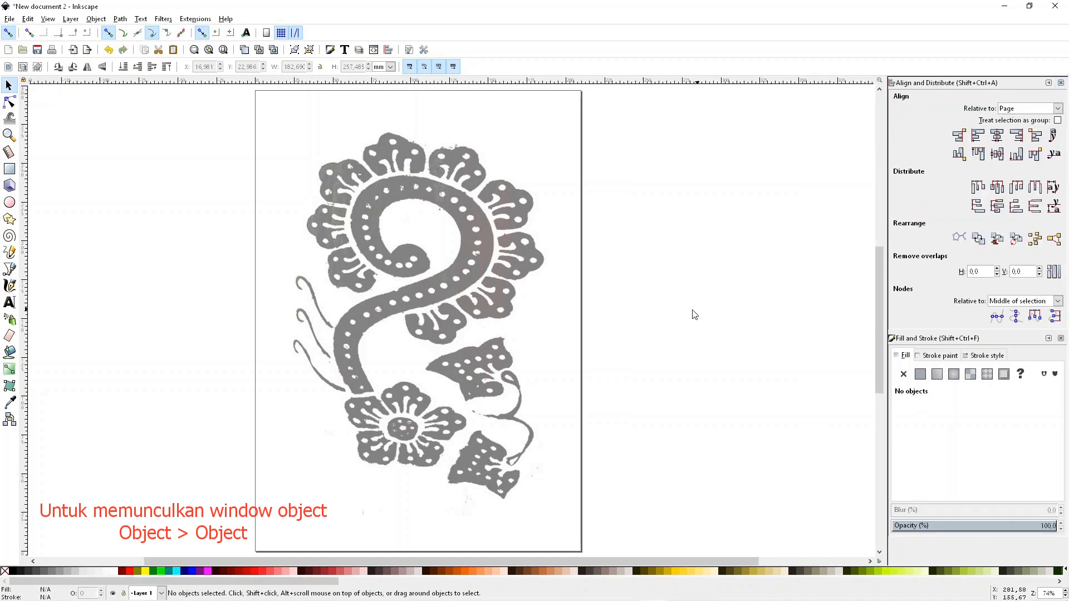
pyautogui.click(96, 18)
pyautogui.click(116, 34)
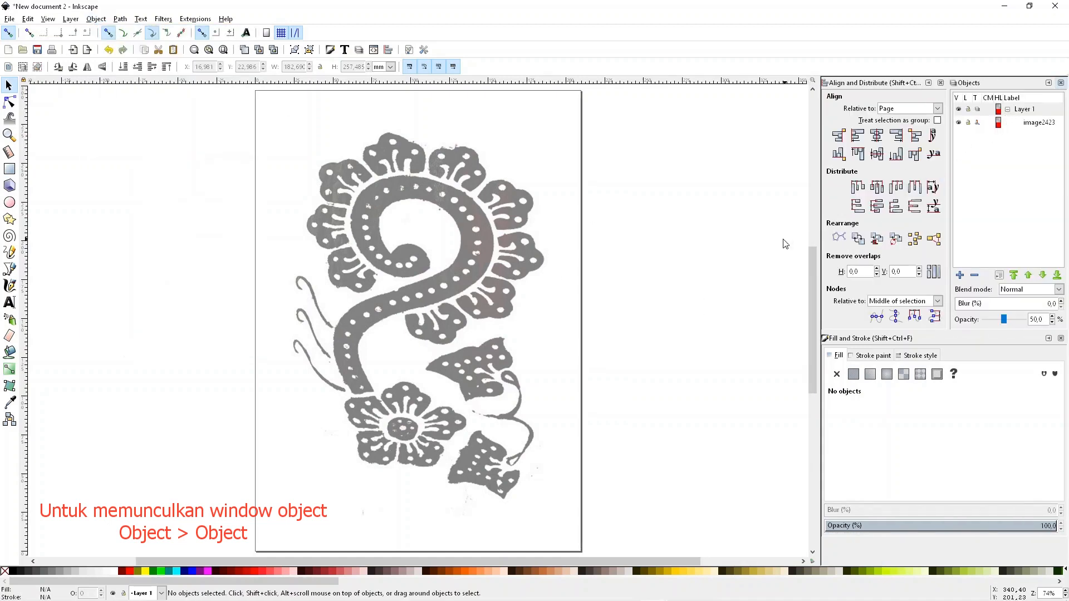
# Add a layer named Layer 2 above the image layer and make it the active layer.
pyautogui.scroll(-2, 430, 407)
pyautogui.scroll(2, 432, 402)
pyautogui.click(959, 275)
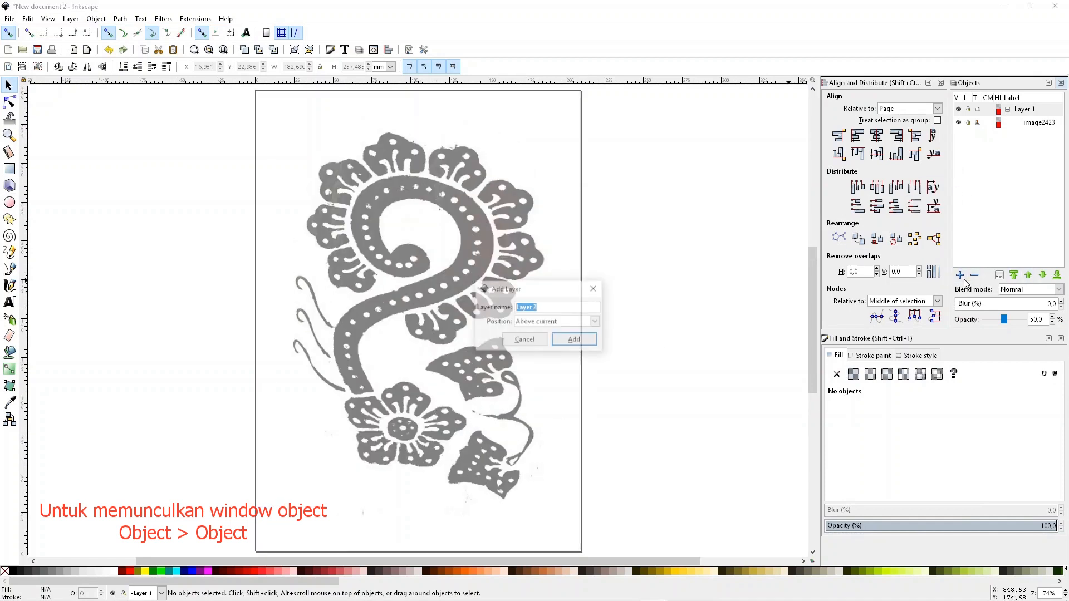
pyautogui.click(573, 341)
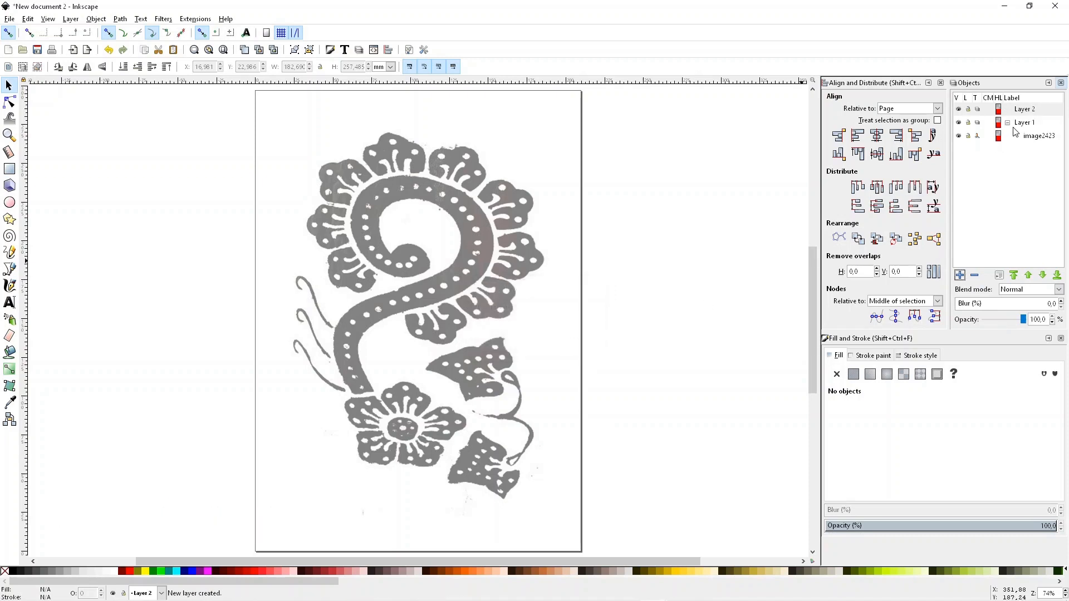
pyautogui.click(1036, 107)
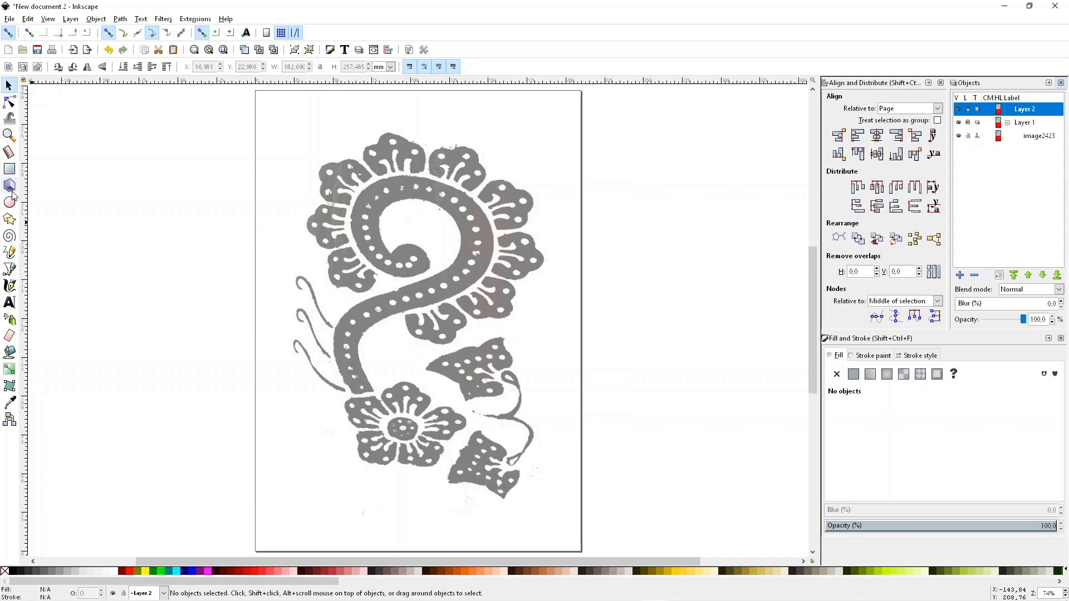
# Start a Bezier path at the lower flower's top petal and trace its lobed outer contour around to the lower right tip.
pyautogui.click(9, 268)
pyautogui.keyDown('ctrl'); pyautogui.scroll(3, 379, 418); pyautogui.keyUp('ctrl')
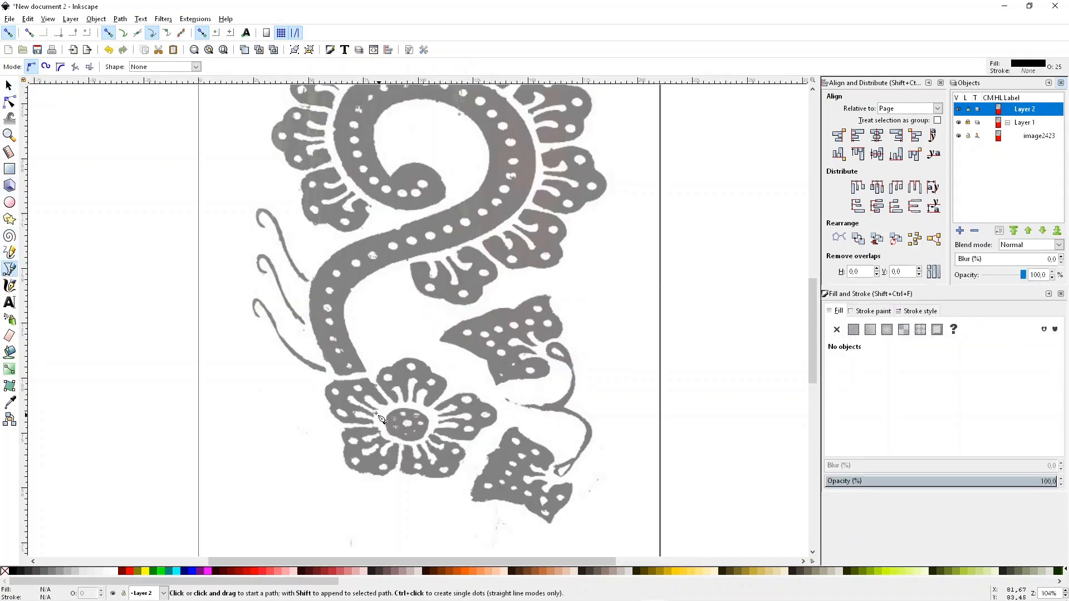
pyautogui.keyDown('ctrl'); pyautogui.scroll(1, 429, 405); pyautogui.keyUp('ctrl')
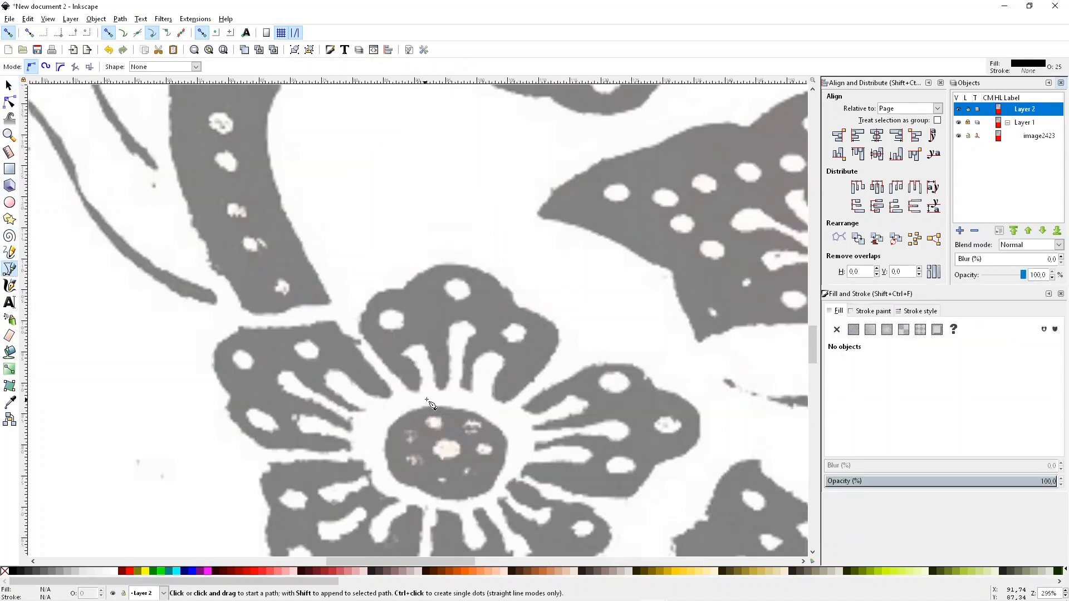
pyautogui.scroll(-3, 429, 405)
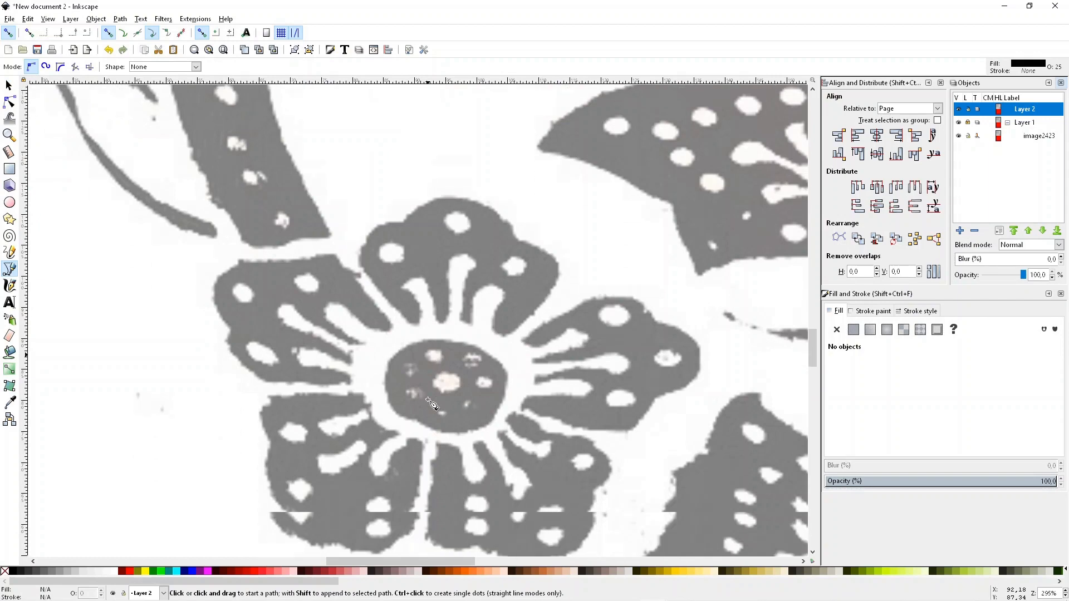
pyautogui.keyDown('ctrl'); pyautogui.scroll(1, 420, 323); pyautogui.keyUp('ctrl')
pyautogui.click(420, 323)
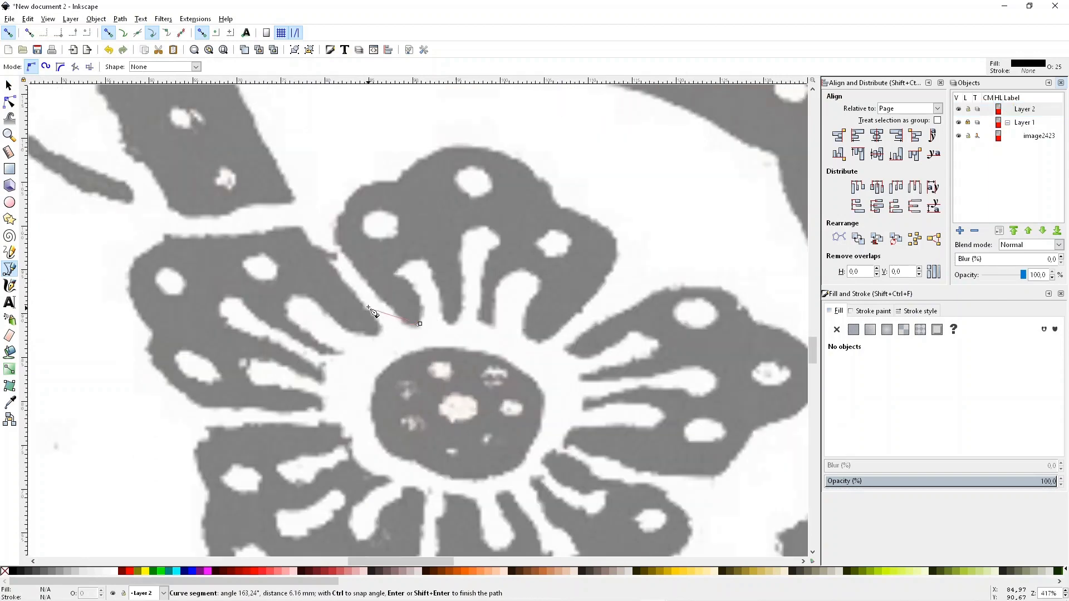
pyautogui.moveTo(401, 319); pyautogui.dragTo(368, 289)
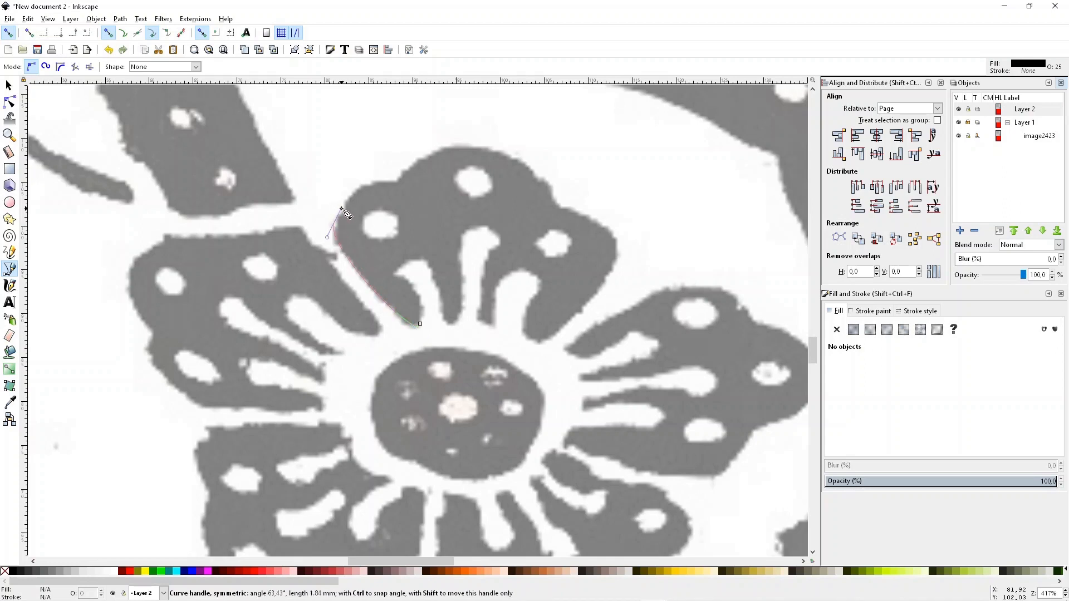
pyautogui.moveTo(383, 179); pyautogui.dragTo(428, 195)
pyautogui.moveTo(485, 147); pyautogui.dragTo(533, 158)
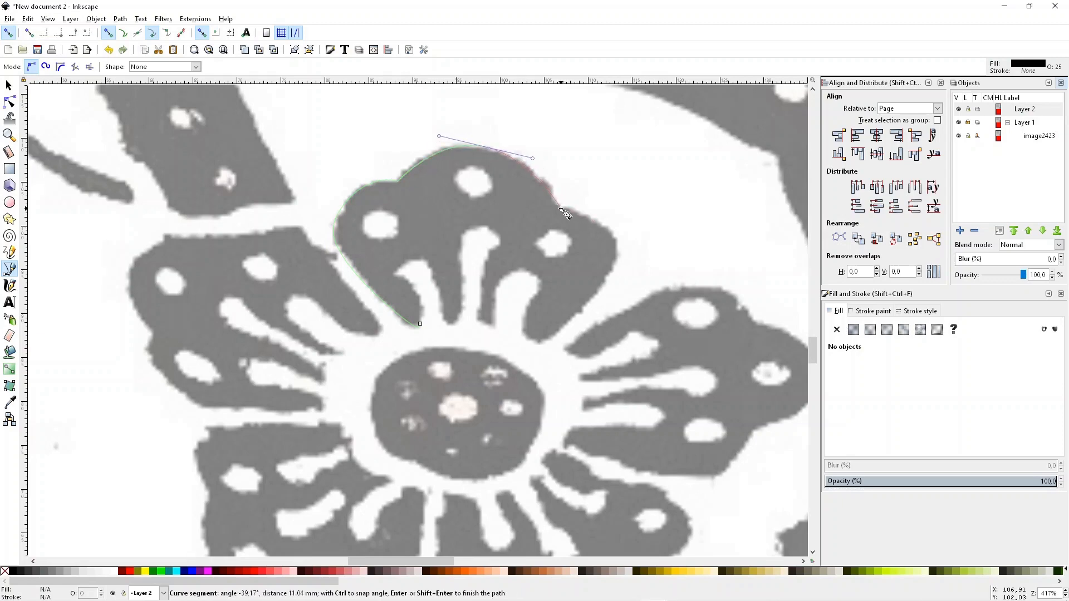
pyautogui.moveTo(619, 254); pyautogui.dragTo(613, 282)
pyautogui.moveTo(535, 343); pyautogui.dragTo(517, 337)
# Trace the top petal's inner edge around its three notches, close the path, and set the petal's opacity to 26%.
pyautogui.moveTo(536, 294); pyautogui.dragTo(494, 284)
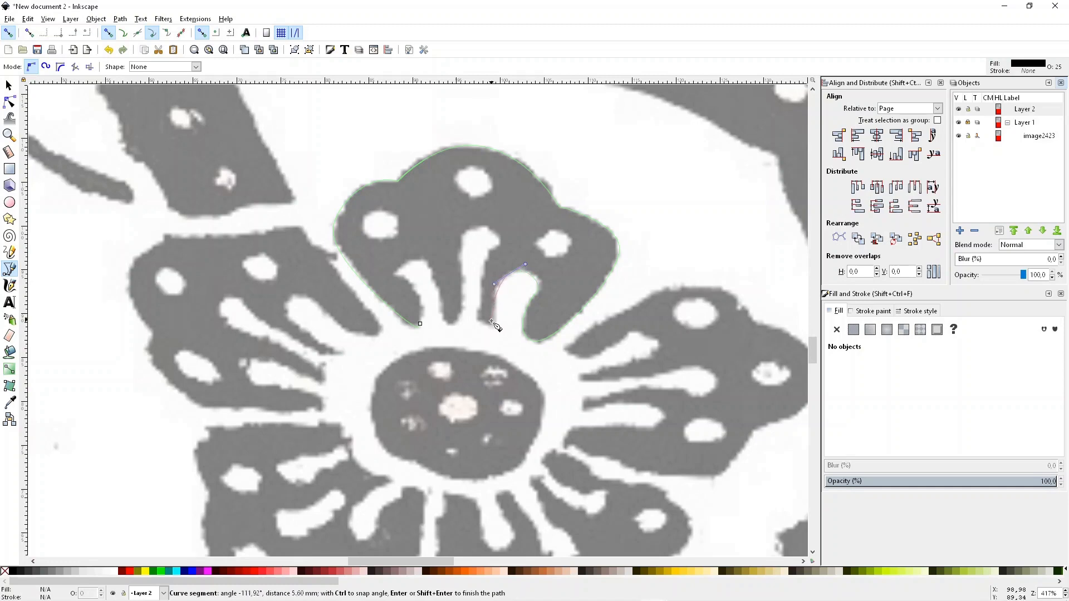
pyautogui.moveTo(495, 326); pyautogui.dragTo(499, 338)
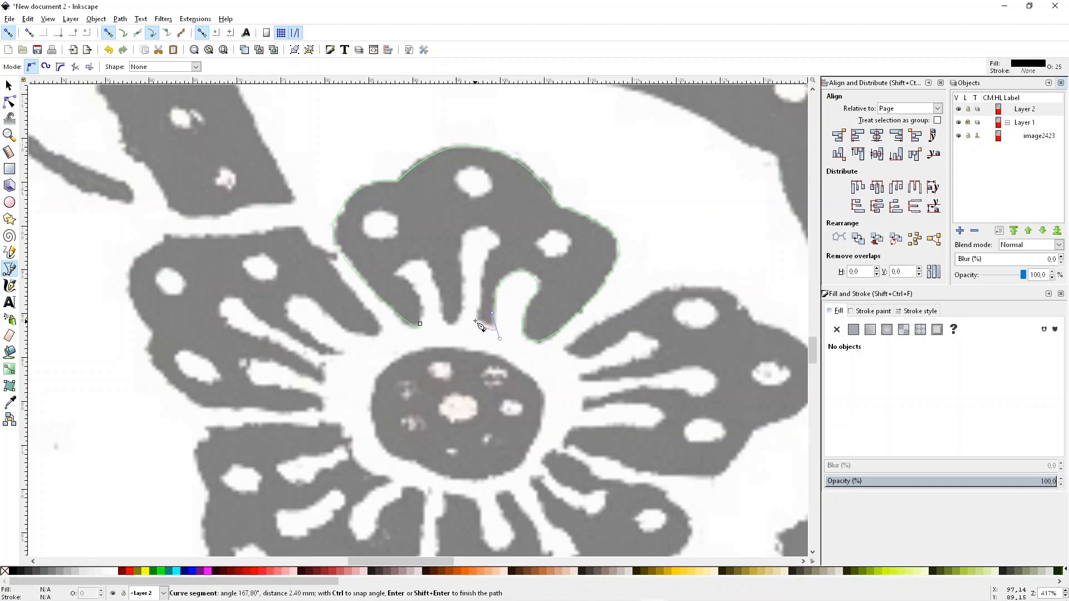
pyautogui.hotkey('shift', 'l')
pyautogui.moveTo(476, 323); pyautogui.dragTo(476, 302)
pyautogui.moveTo(488, 252); pyautogui.dragTo(462, 279)
pyautogui.moveTo(453, 327); pyautogui.dragTo(444, 325)
pyautogui.moveTo(424, 262); pyautogui.dragTo(386, 293)
pyautogui.moveTo(420, 323); pyautogui.dragTo(402, 351)
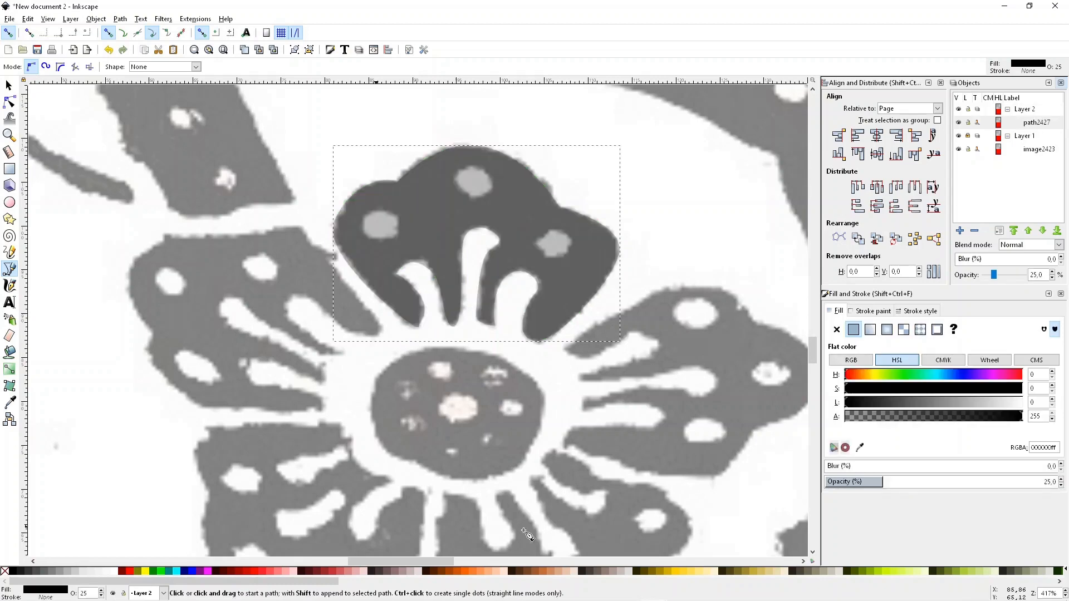
pyautogui.moveTo(887, 482)
pyautogui.mouseDown()
pyautogui.moveTo(1025, 483)
pyautogui.moveTo(884, 483)
pyautogui.mouseUp()
# Trace the petal's right dot as a closed path and give it a white fill at 100% opacity.
pyautogui.moveTo(545, 255); pyautogui.dragTo(561, 231)
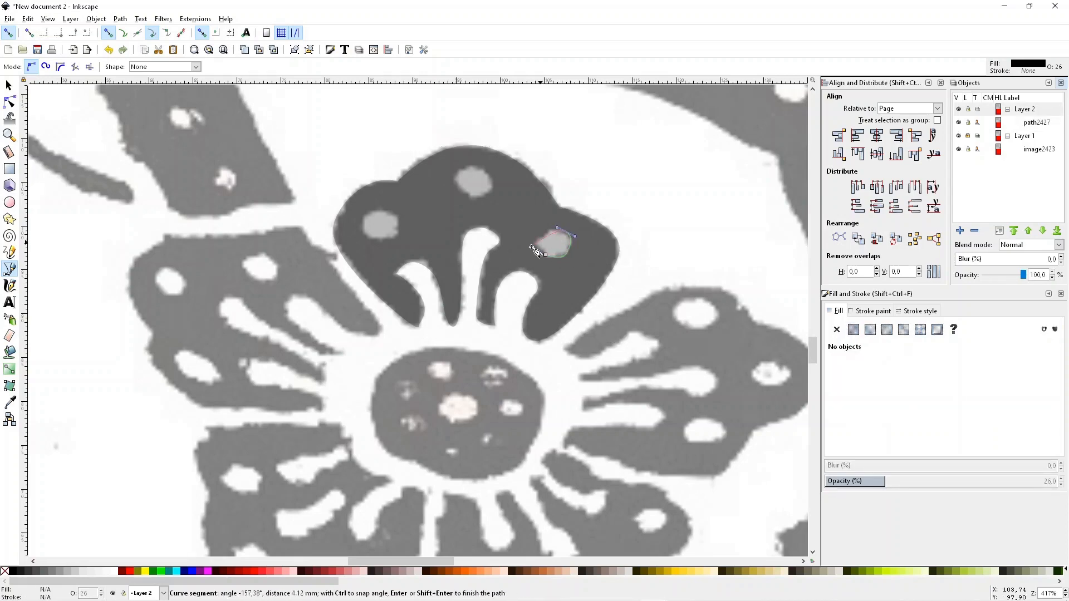
pyautogui.click(545, 255)
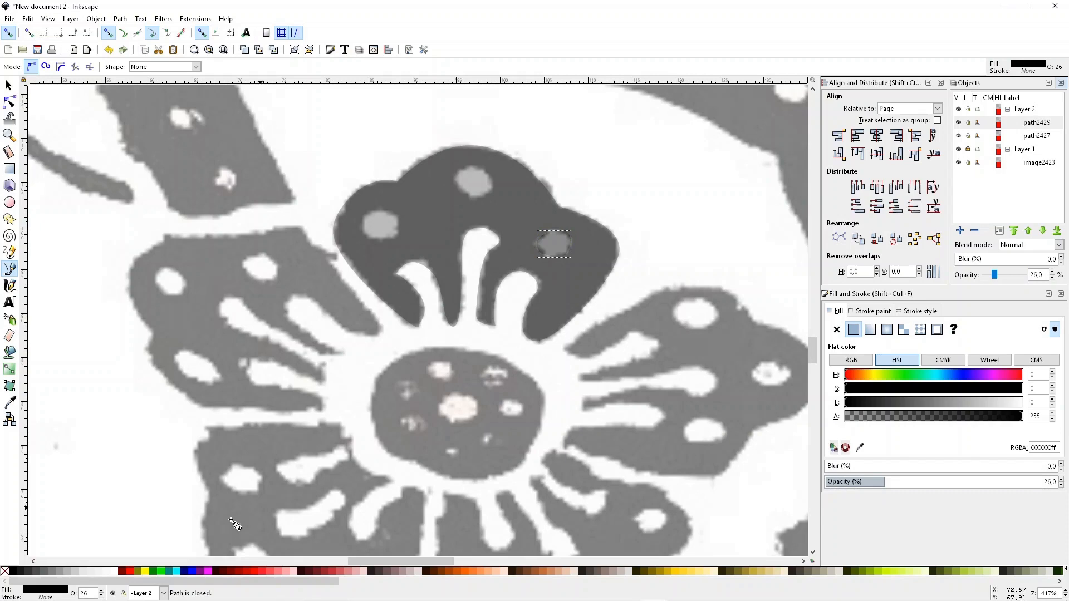
pyautogui.moveTo(889, 483); pyautogui.dragTo(1061, 483)
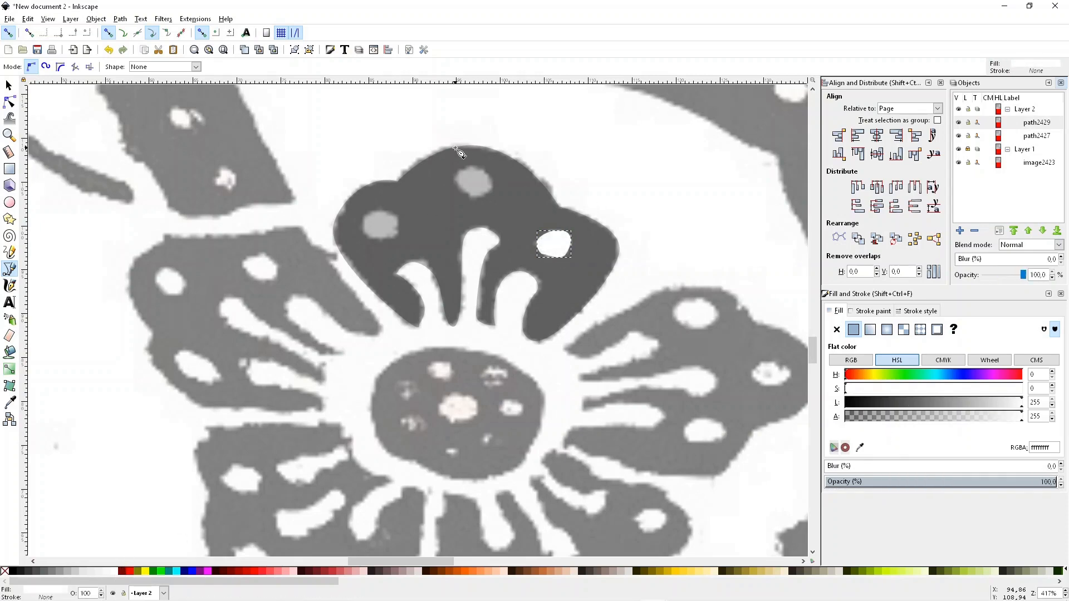
# Trace the petal's top and left dots as two closed white shapes.
pyautogui.click(472, 196)
pyautogui.moveTo(492, 185); pyautogui.dragTo(463, 166)
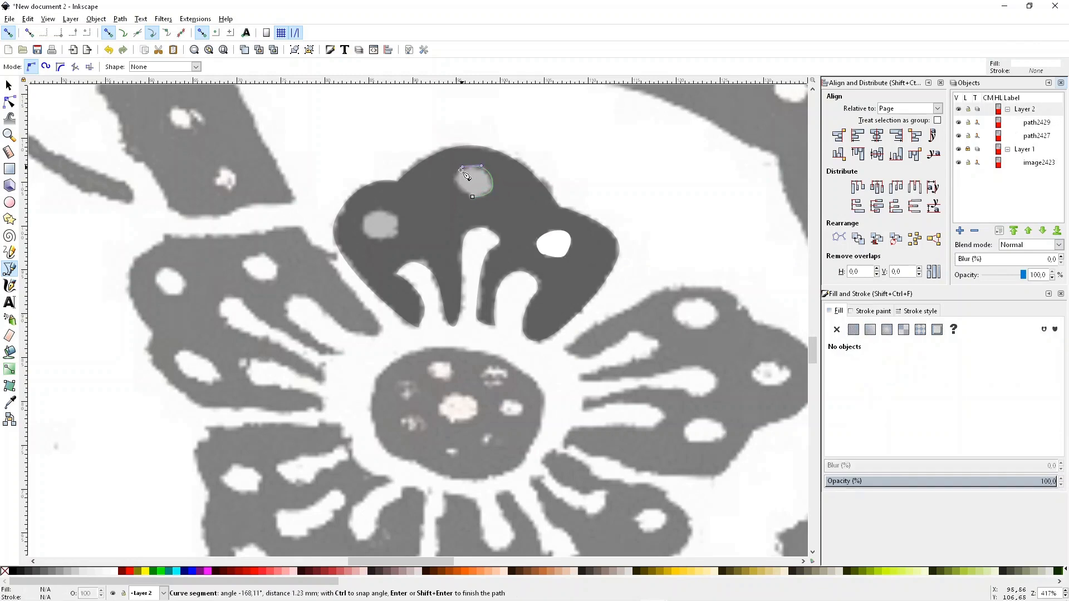
pyautogui.click(473, 197)
pyautogui.moveTo(375, 237)
pyautogui.mouseDown()
pyautogui.moveTo(397, 223)
pyautogui.moveTo(378, 225)
pyautogui.mouseUp()
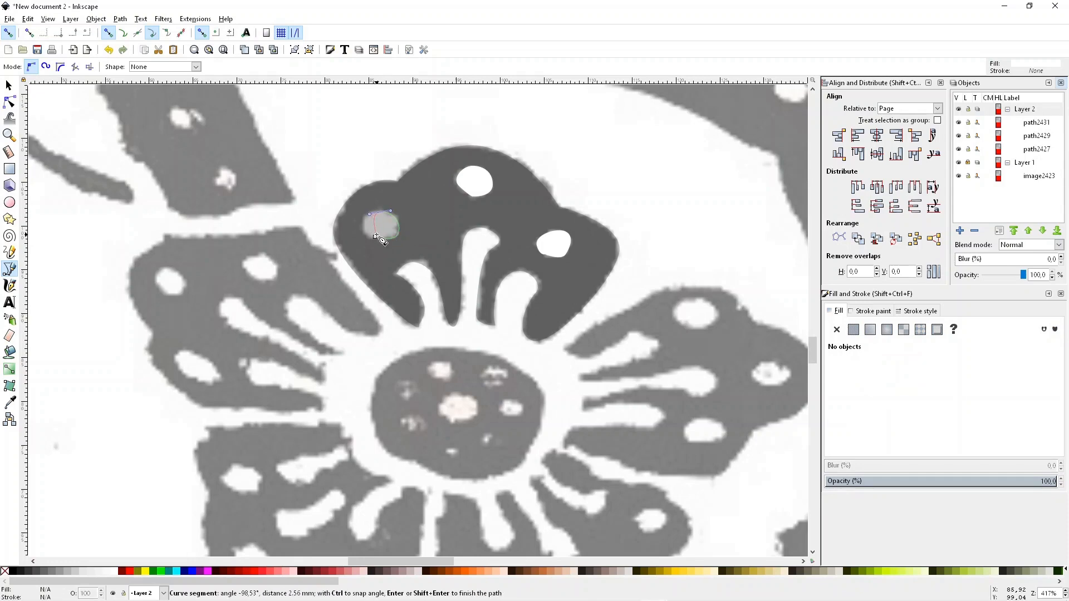
pyautogui.click(375, 237)
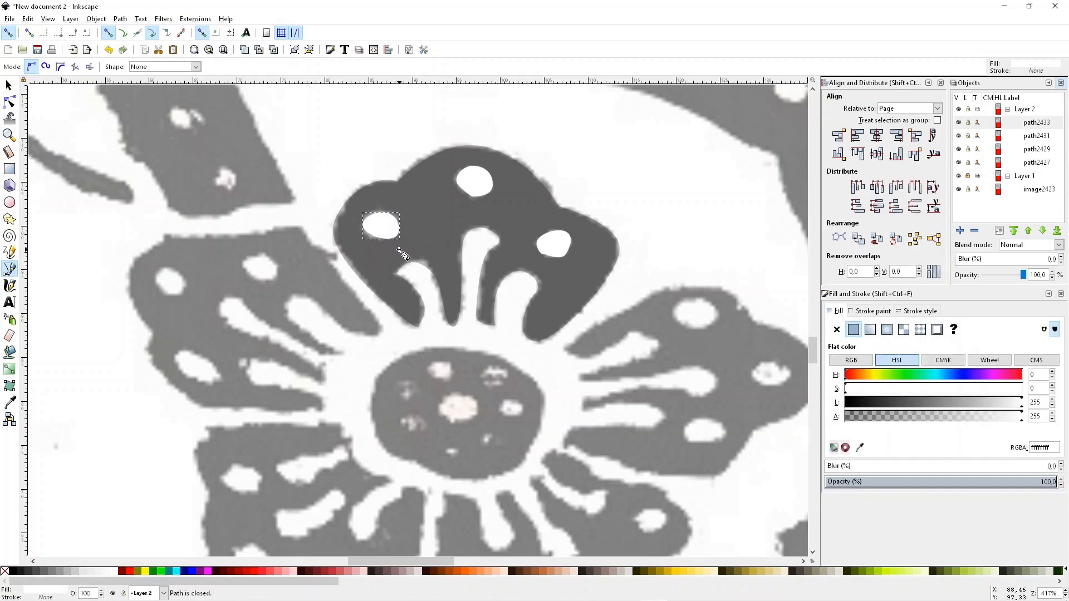
# Set the traced petal shape's opacity to 100%.
pyautogui.click(8, 85)
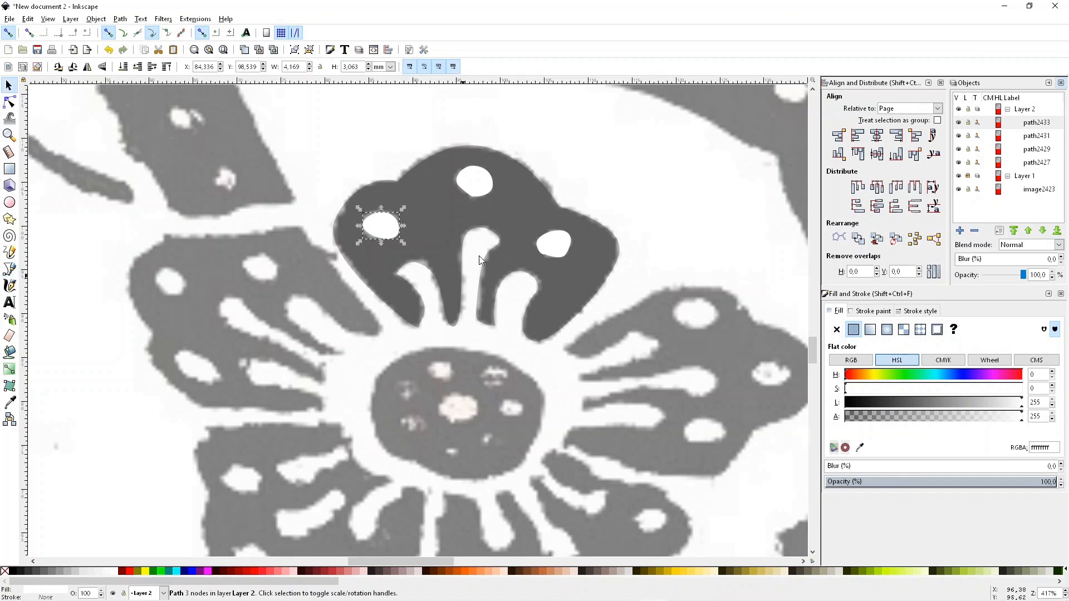
pyautogui.click(592, 181)
pyautogui.click(584, 252)
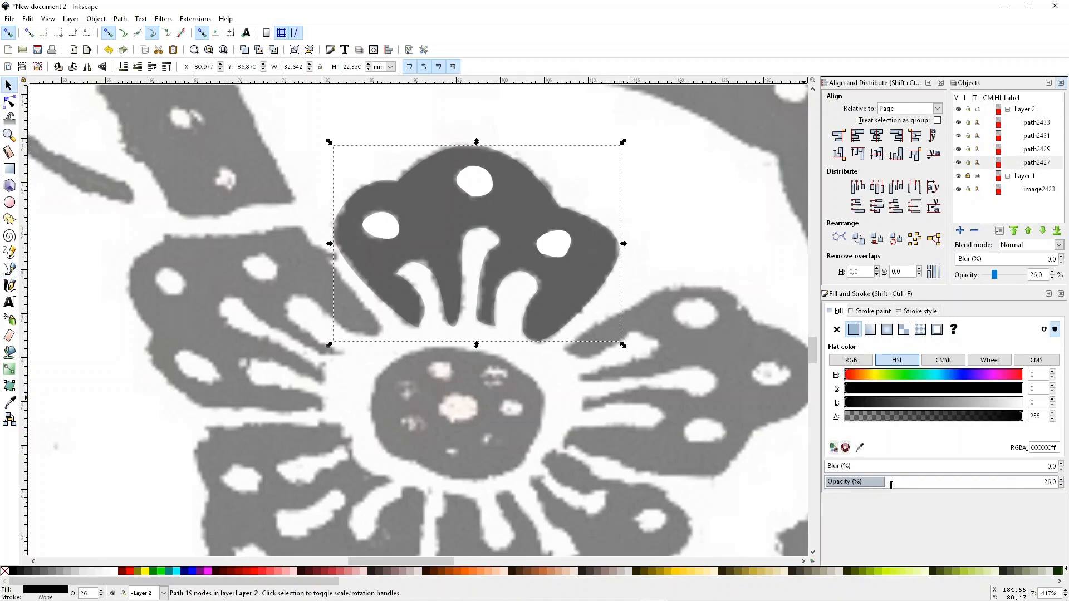
pyautogui.moveTo(891, 484); pyautogui.dragTo(1067, 483)
pyautogui.click(676, 216)
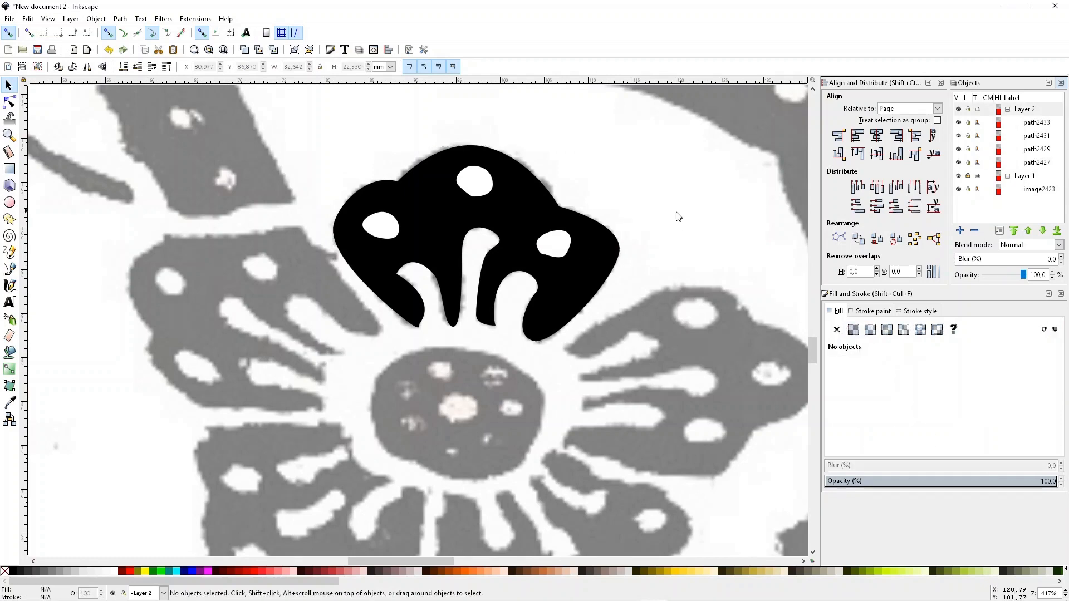
# Combine the three white dots on the petal into a single path.
pyautogui.click(559, 245)
pyautogui.keyDown('shift'); pyautogui.click(480, 180); pyautogui.keyUp('shift')
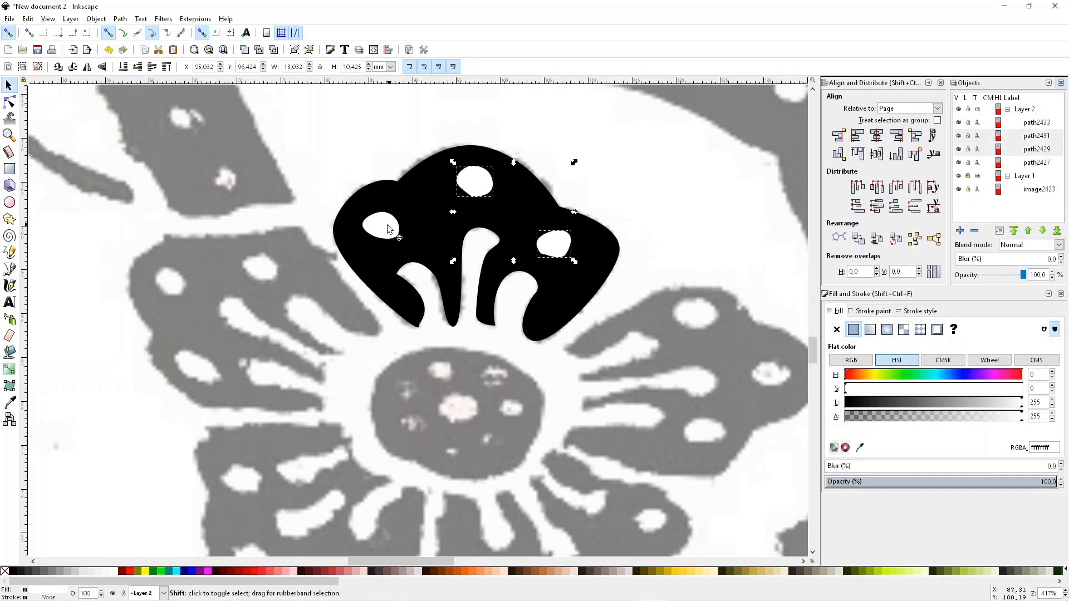
pyautogui.keyDown('shift'); pyautogui.click(378, 230); pyautogui.keyUp('shift')
pyautogui.click(120, 19)
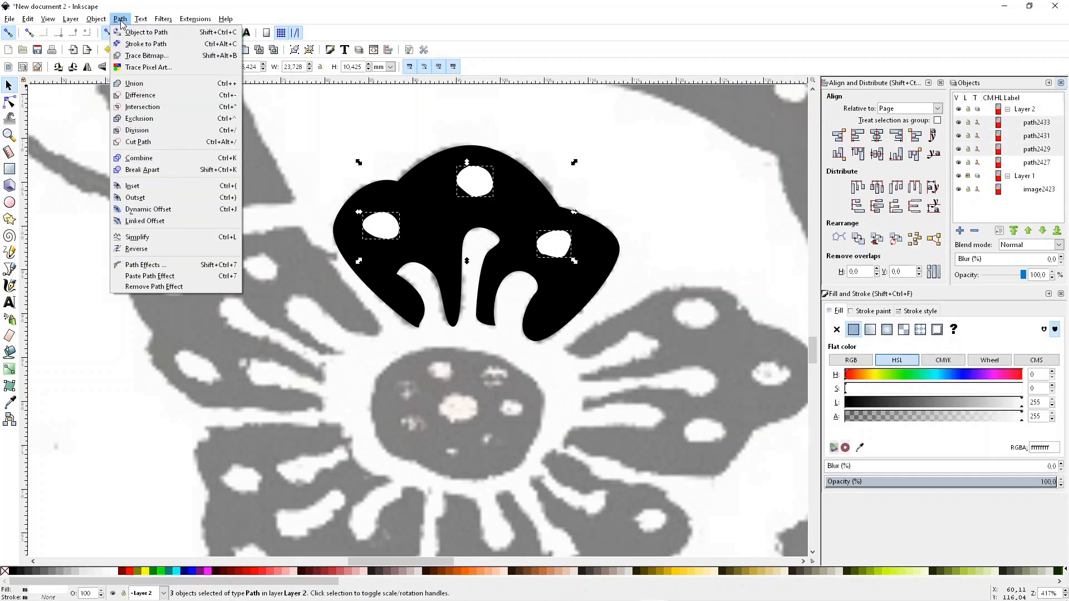
pyautogui.click(137, 159)
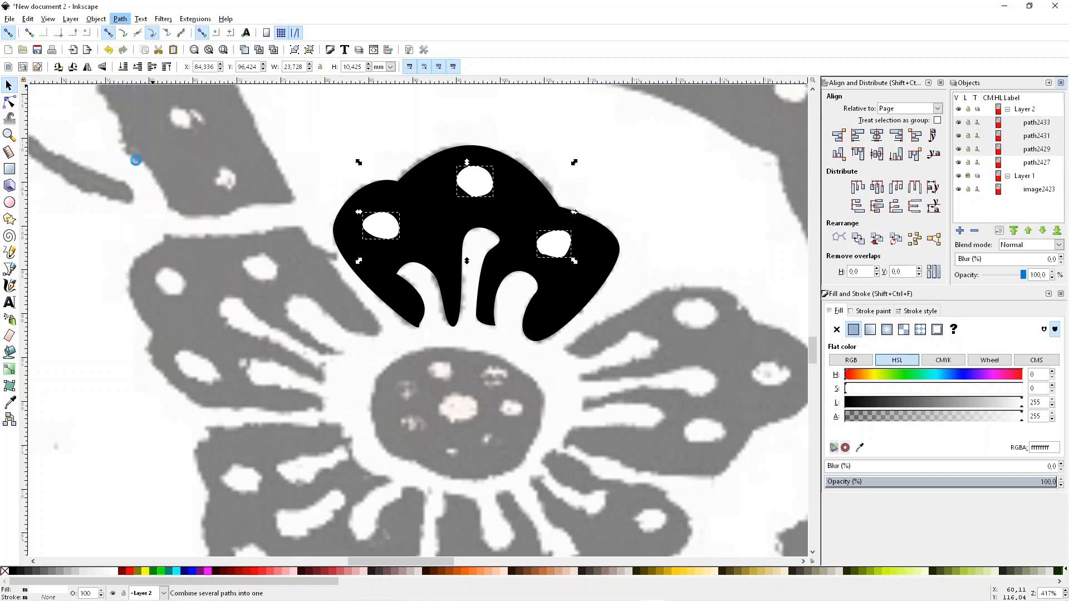
# Cut the combined dots out of the petal with Difference and fill the petal green (008000).
pyautogui.click(564, 310)
pyautogui.keyDown('shift'); pyautogui.click(560, 252); pyautogui.keyUp('shift')
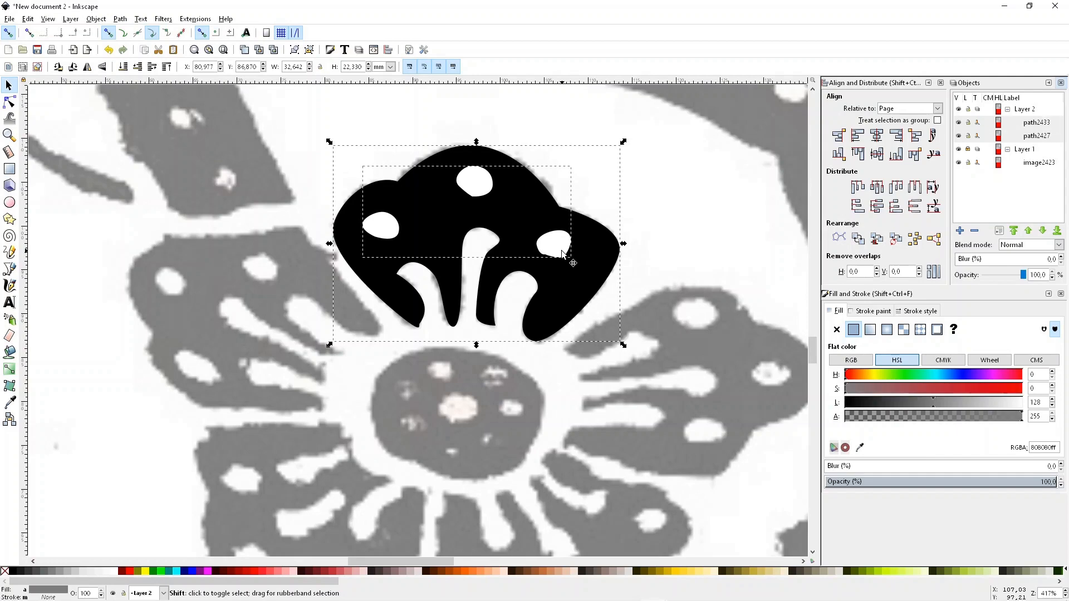
pyautogui.click(121, 19)
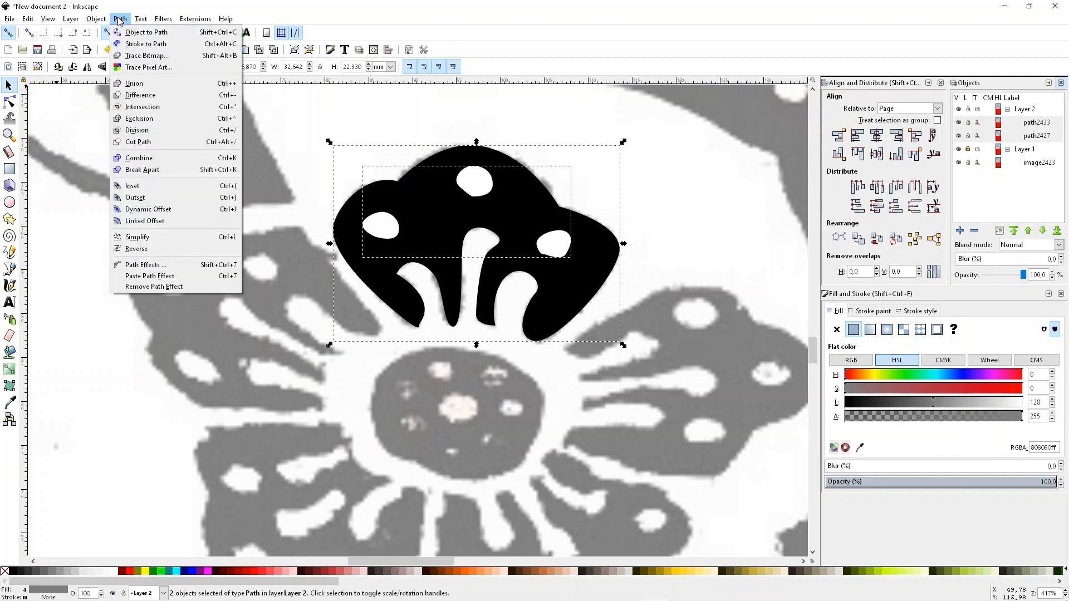
pyautogui.click(134, 96)
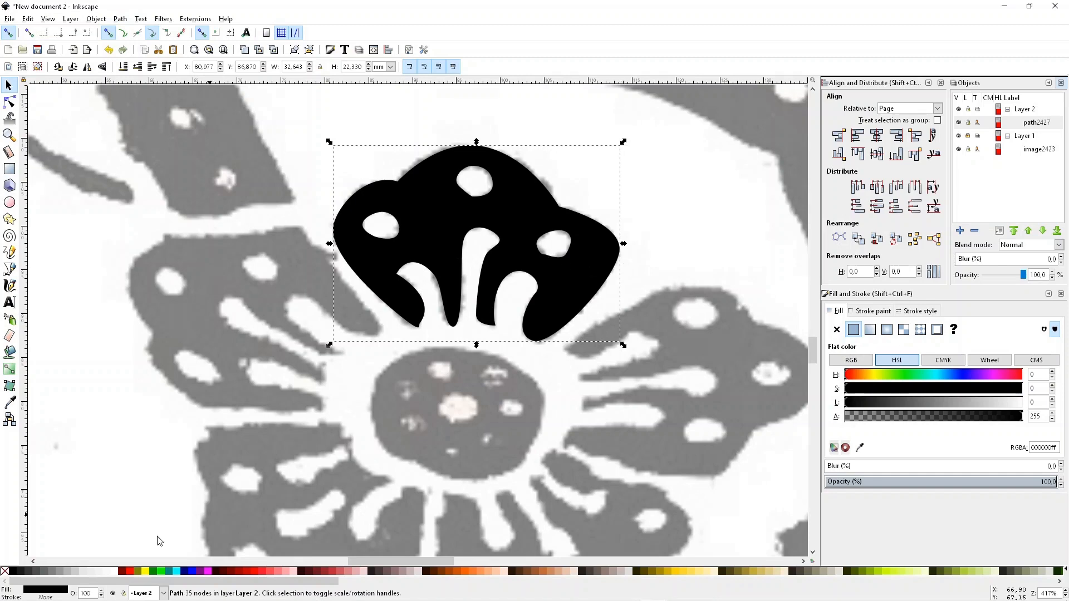
pyautogui.click(156, 573)
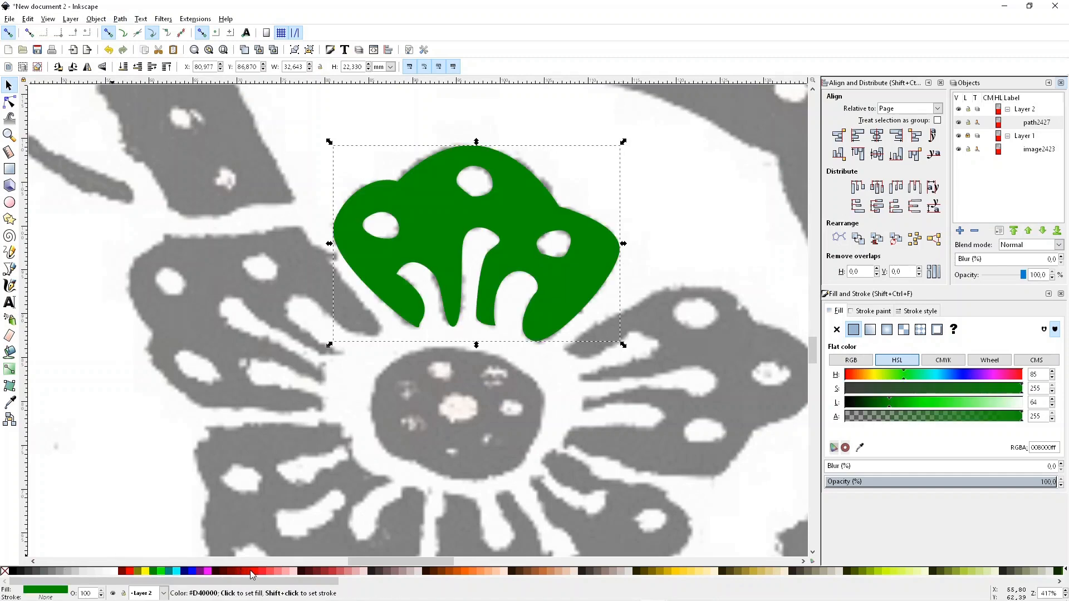
# Try red and brown fills on the petal and settle on solid black (000000).
pyautogui.click(254, 572)
pyautogui.click(383, 574)
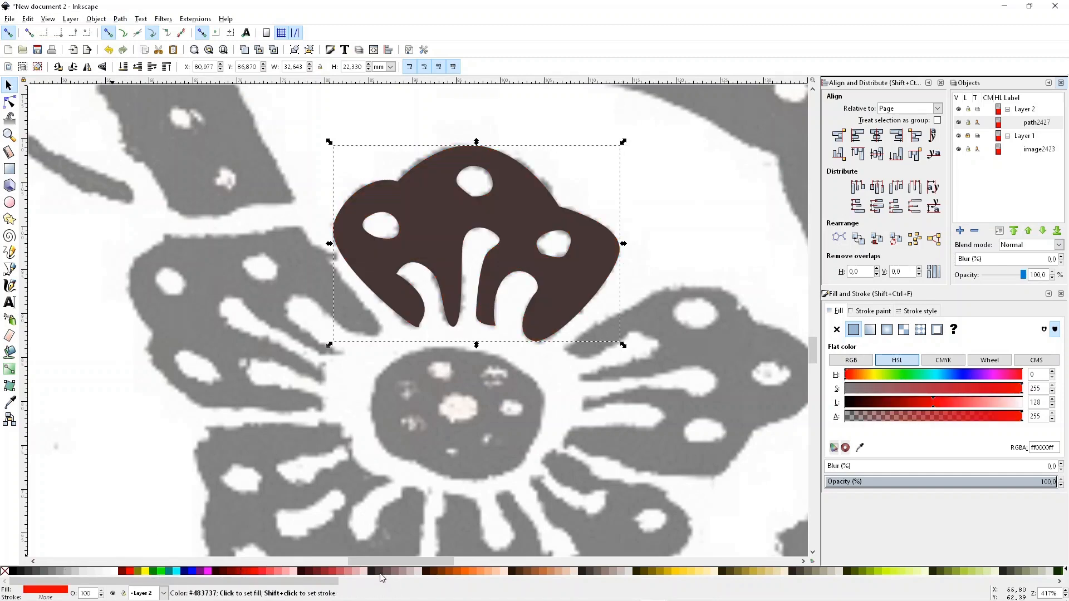
pyautogui.click(434, 574)
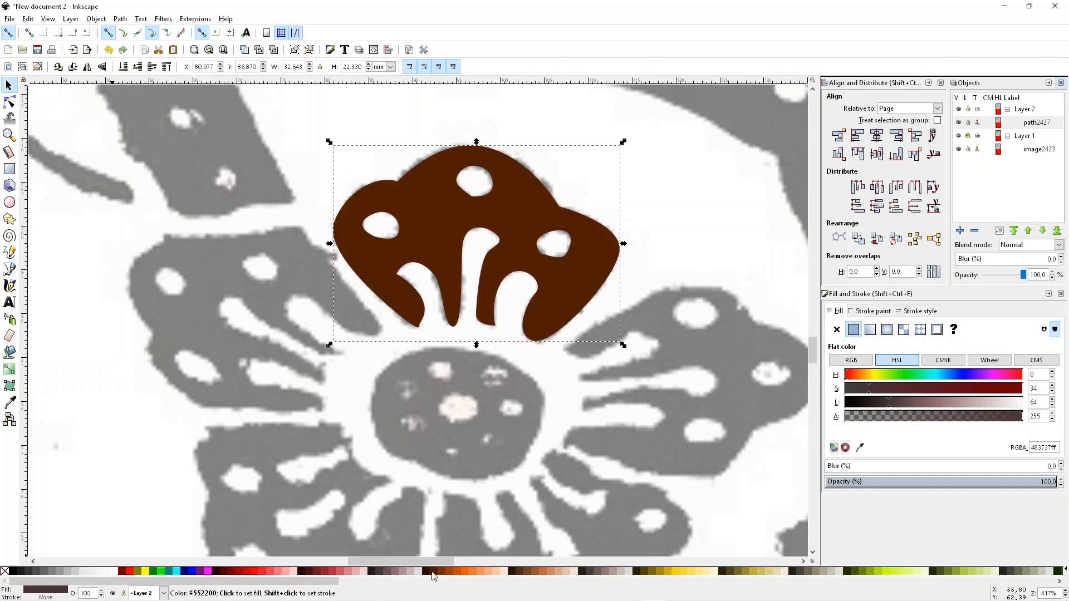
pyautogui.click(129, 572)
pyautogui.click(14, 573)
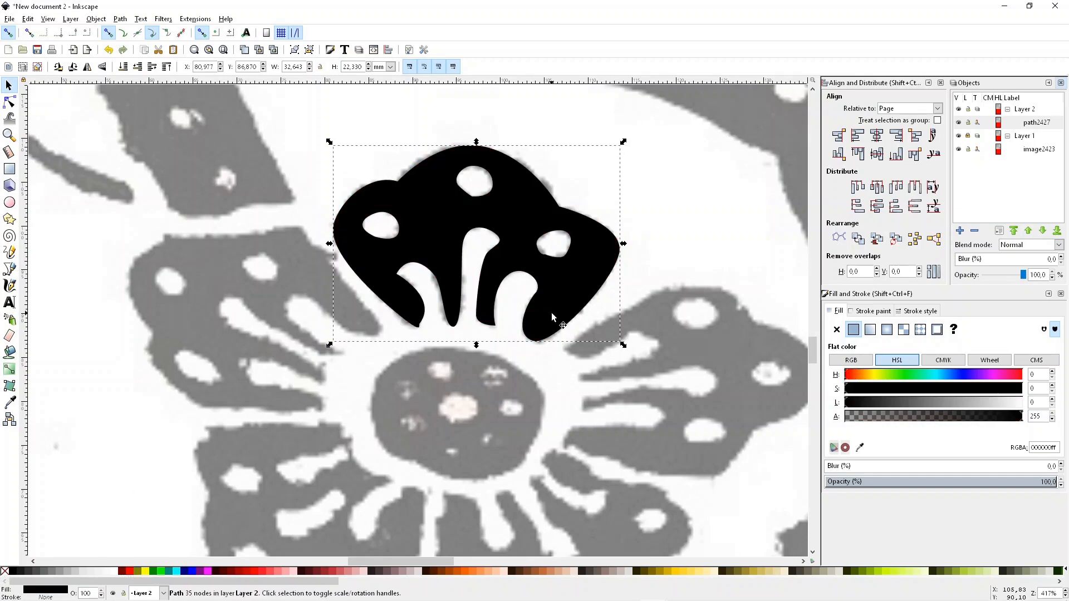
pyautogui.click(684, 212)
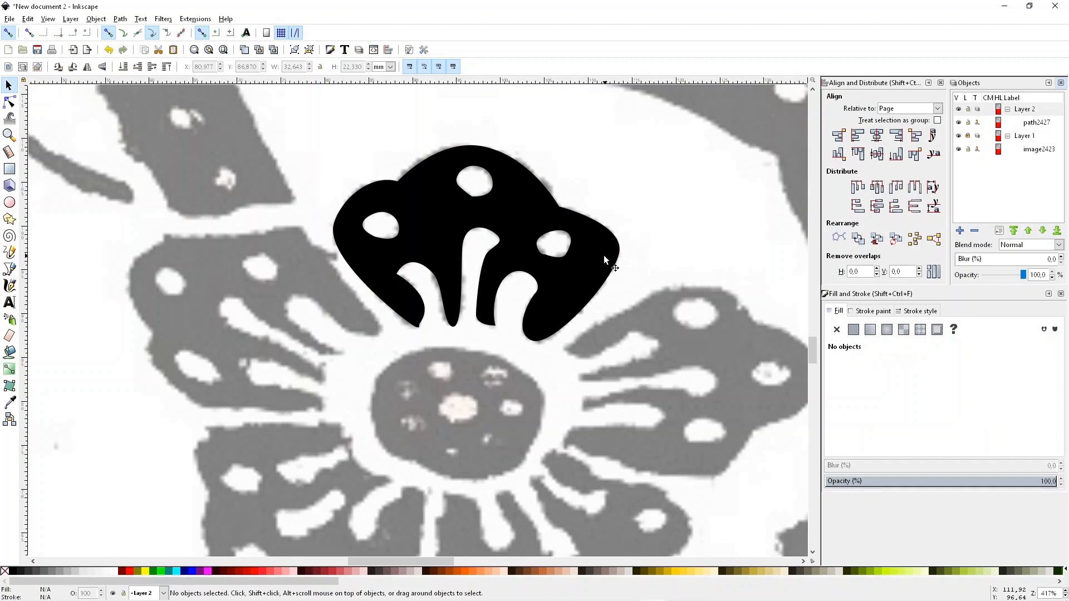
# Try duplicating the black petal and moving the copy towards the image's right petal.
pyautogui.click(572, 261)
pyautogui.scroll(-1, 573, 262)
pyautogui.click(625, 268)
pyautogui.click(579, 272)
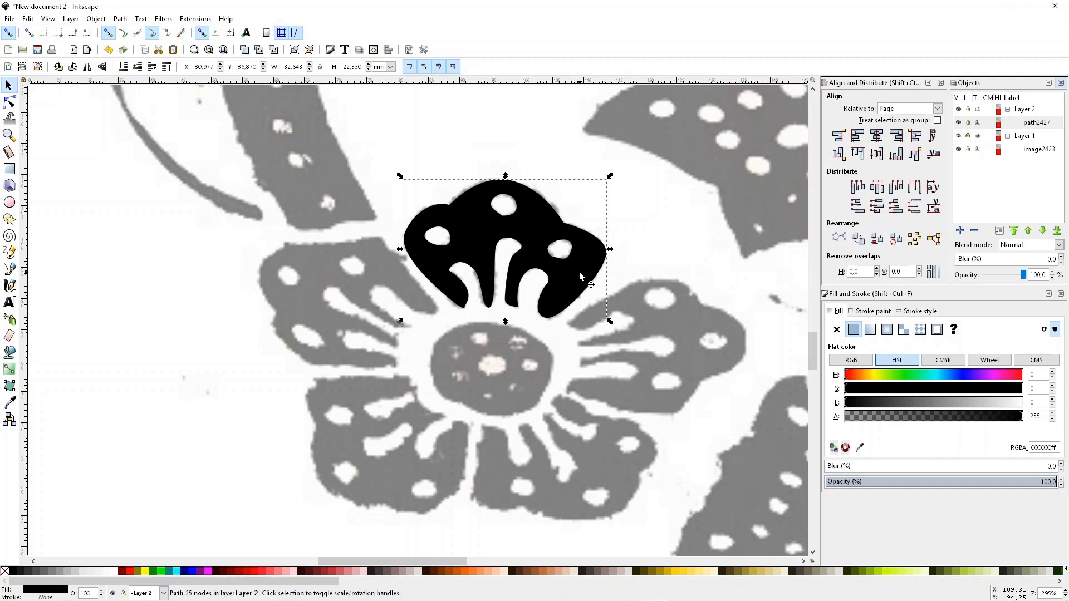
pyautogui.click(28, 19)
pyautogui.click(34, 159)
pyautogui.moveTo(593, 263); pyautogui.dragTo(726, 306)
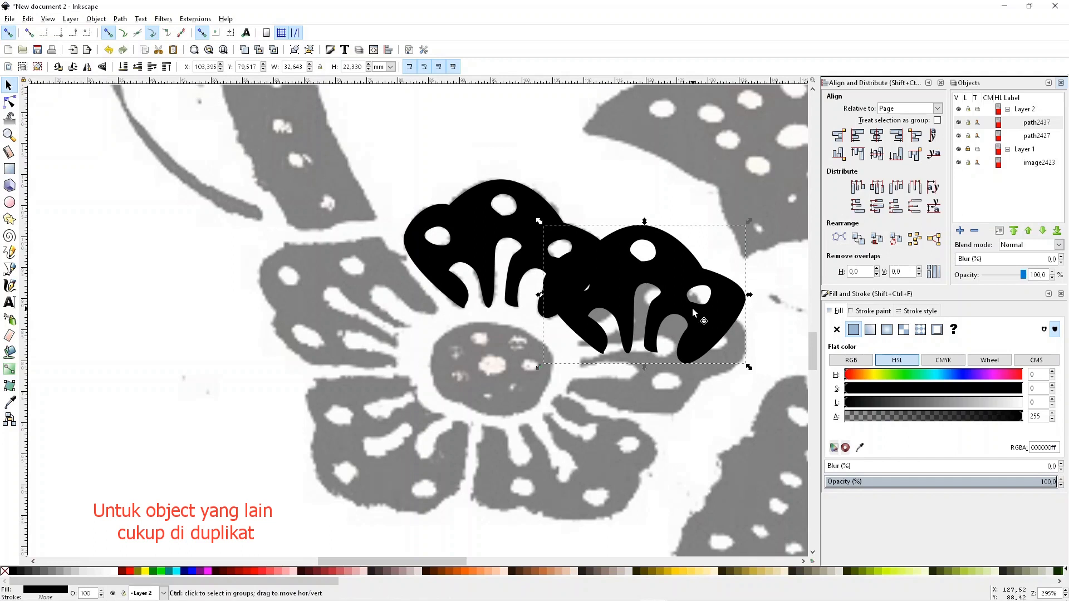
pyautogui.hotkey('ctrl', 'z')
# Try moving a duplicate petal up beside the original, and delete the trial copy.
pyautogui.moveTo(584, 272); pyautogui.dragTo(637, 236)
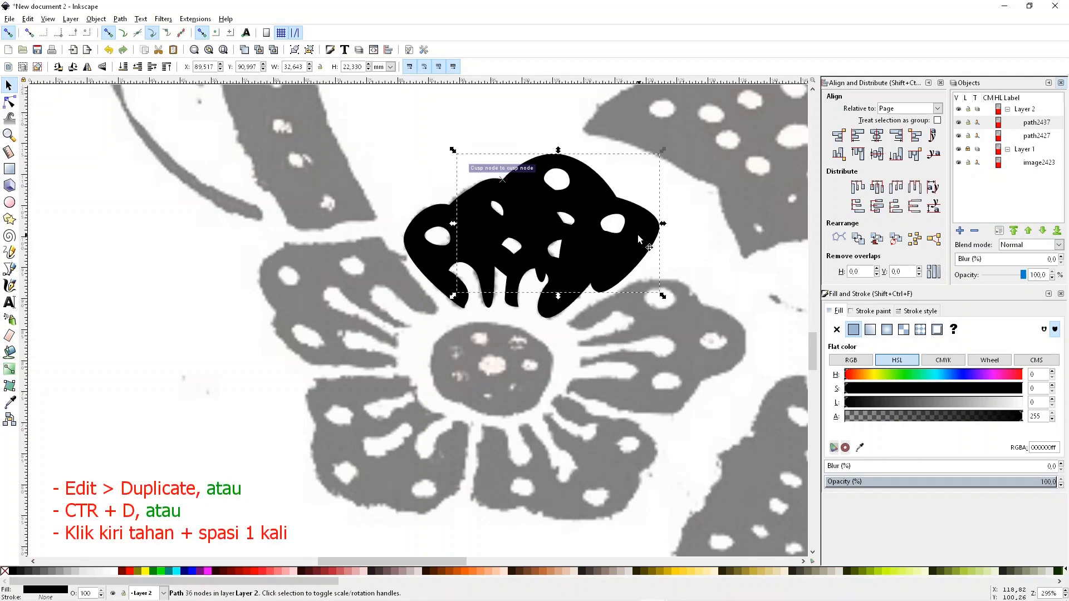
pyautogui.press('Delete')
pyautogui.moveTo(558, 275); pyautogui.dragTo(584, 279)
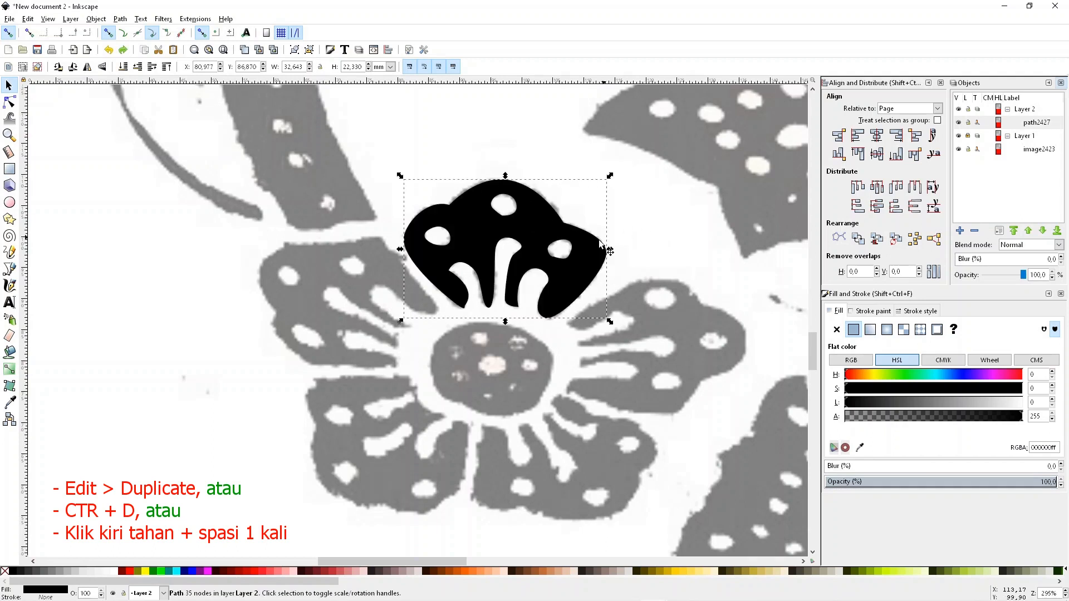
# Duplicate the black petal, move the copy over the image's right petal, and rotate it to point outward.
pyautogui.click(584, 282)
pyautogui.hotkey('ctrl', 'd')
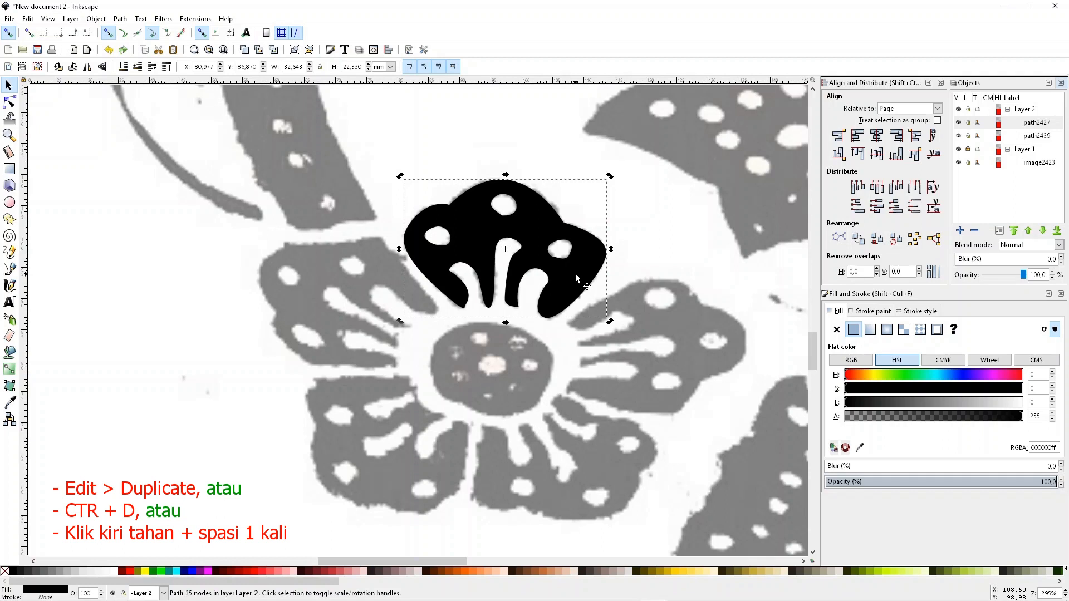
pyautogui.moveTo(576, 274); pyautogui.dragTo(722, 347)
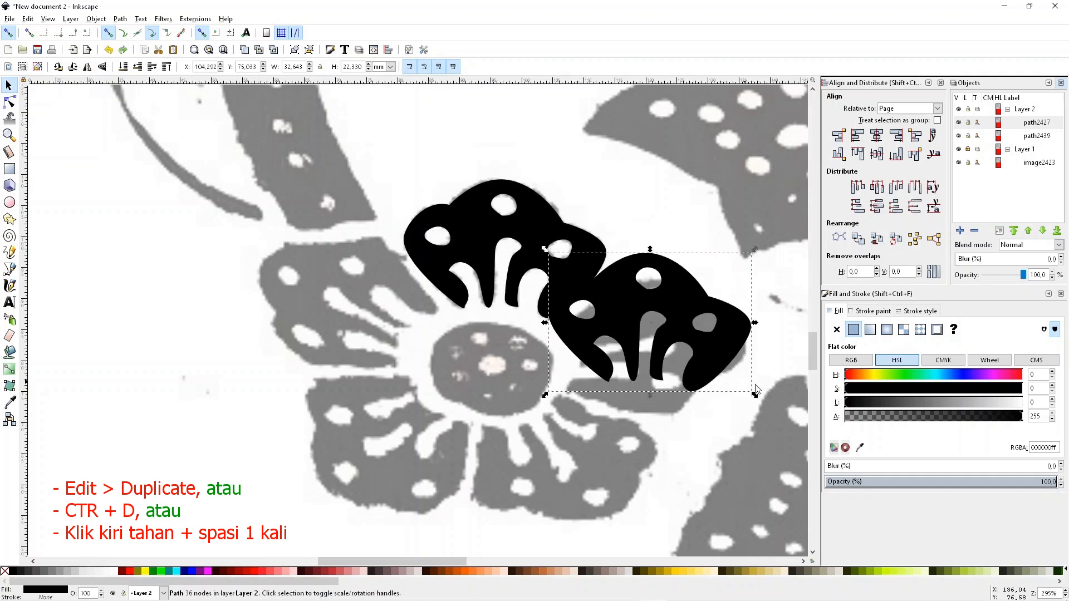
pyautogui.click(714, 363)
pyautogui.moveTo(754, 394); pyautogui.dragTo(617, 428)
pyautogui.moveTo(643, 369); pyautogui.dragTo(695, 373)
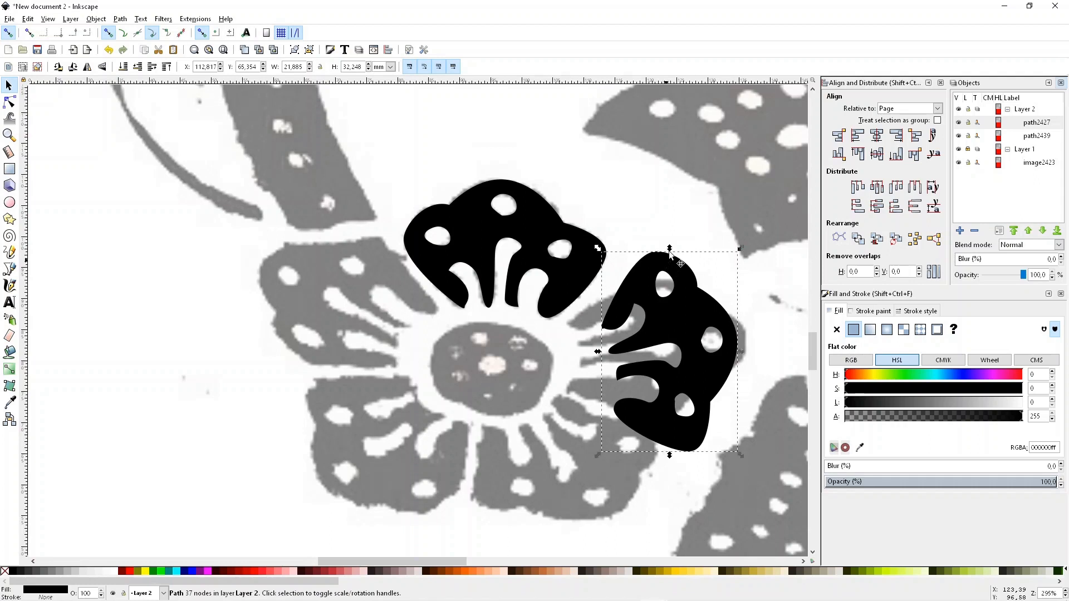
# Resize, rotate and nudge the copied petal to fit the image's right petal, about 28.6 × 24.3 mm.
pyautogui.moveTo(672, 252); pyautogui.dragTo(672, 304)
pyautogui.moveTo(675, 352); pyautogui.dragTo(650, 321)
pyautogui.click(664, 310)
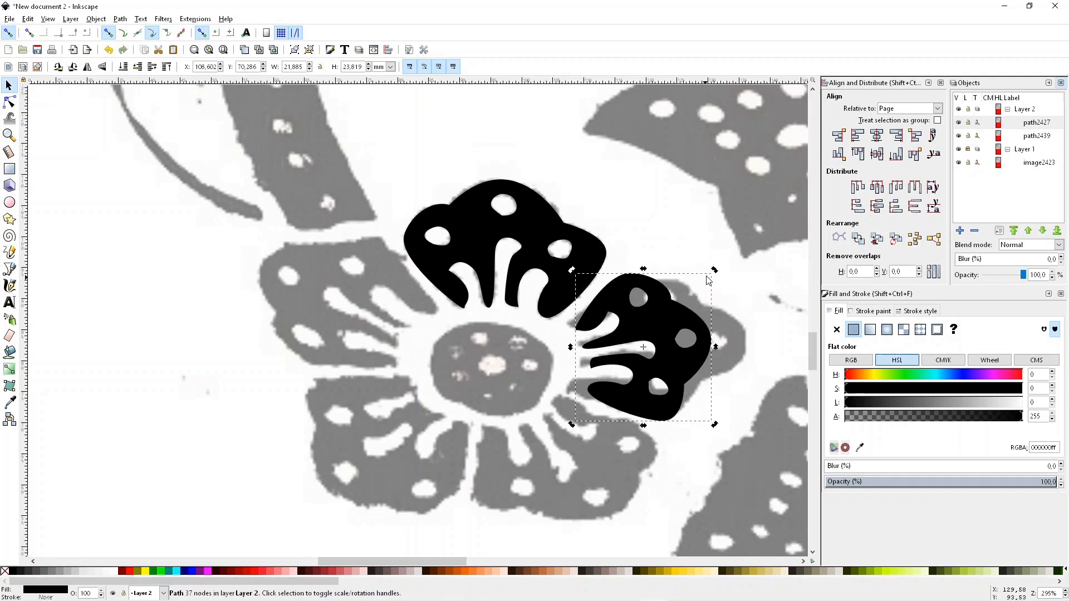
pyautogui.moveTo(715, 275); pyautogui.dragTo(722, 290)
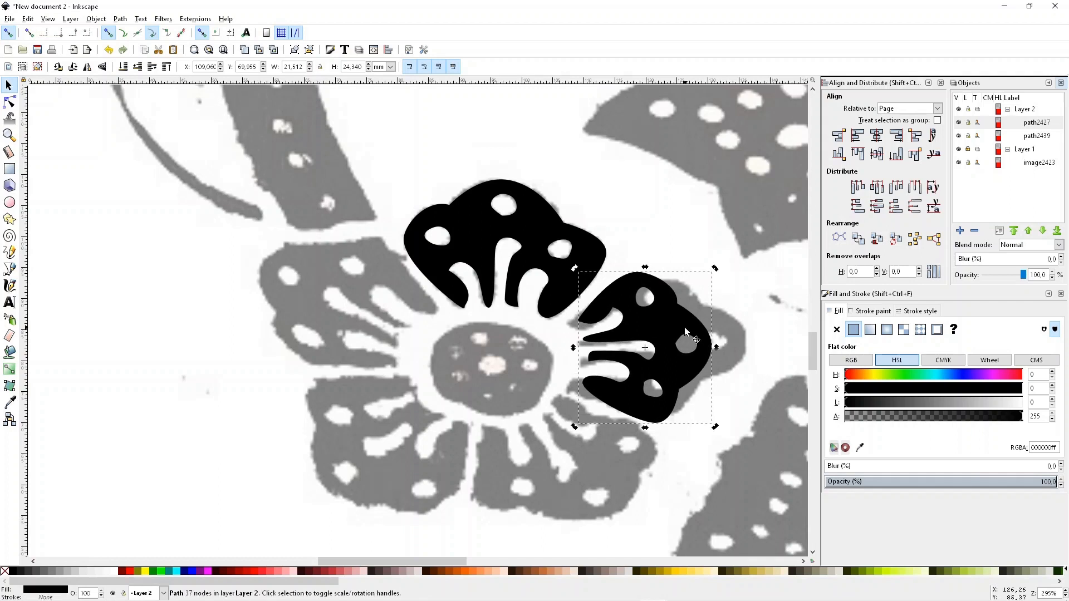
pyautogui.moveTo(717, 347); pyautogui.dragTo(747, 342)
pyautogui.moveTo(687, 364); pyautogui.dragTo(680, 366)
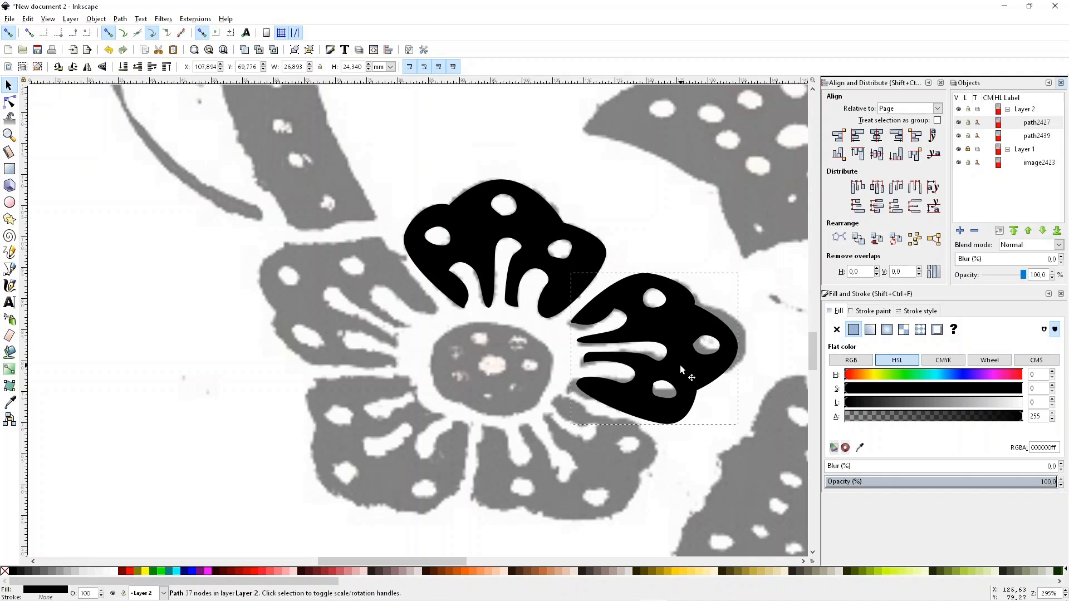
pyautogui.moveTo(742, 349); pyautogui.dragTo(753, 349)
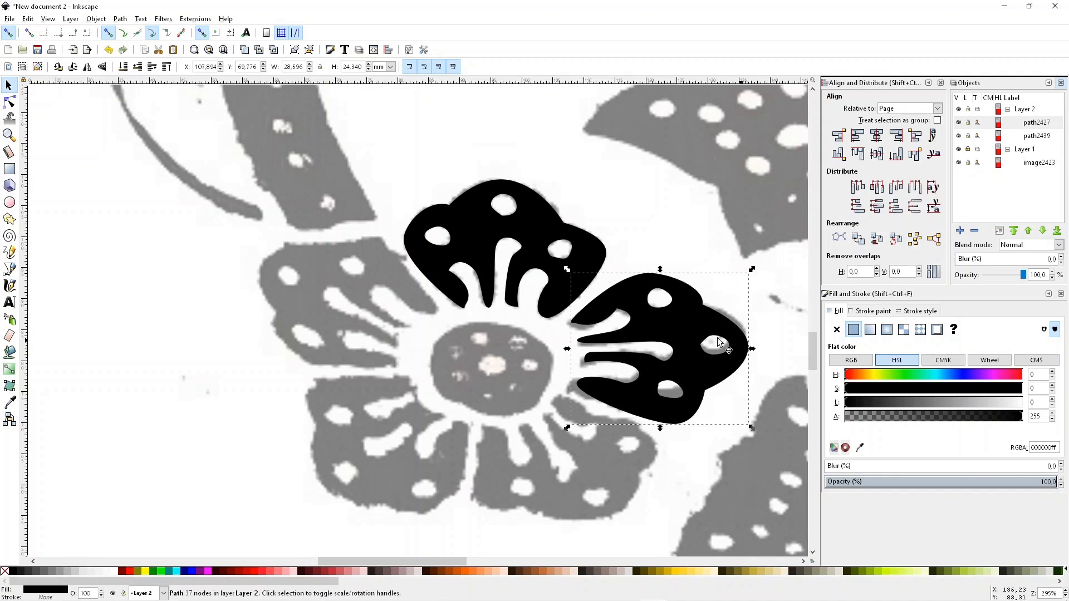
# Try moving the right petal itself down over the image's lower-right petal.
pyautogui.scroll(-2, 688, 341)
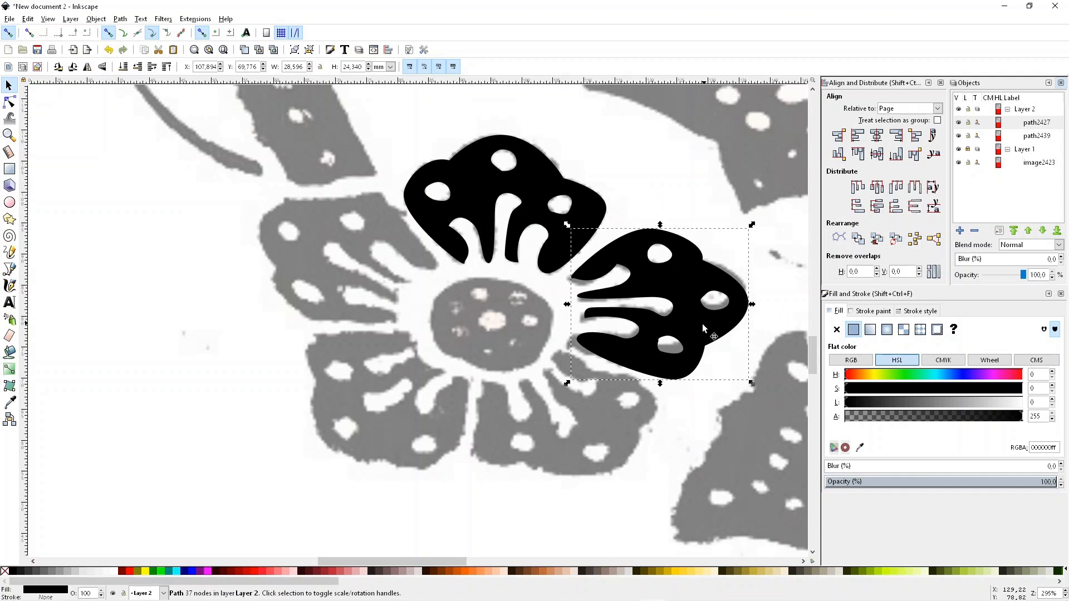
pyautogui.click(703, 324)
pyautogui.click(702, 427)
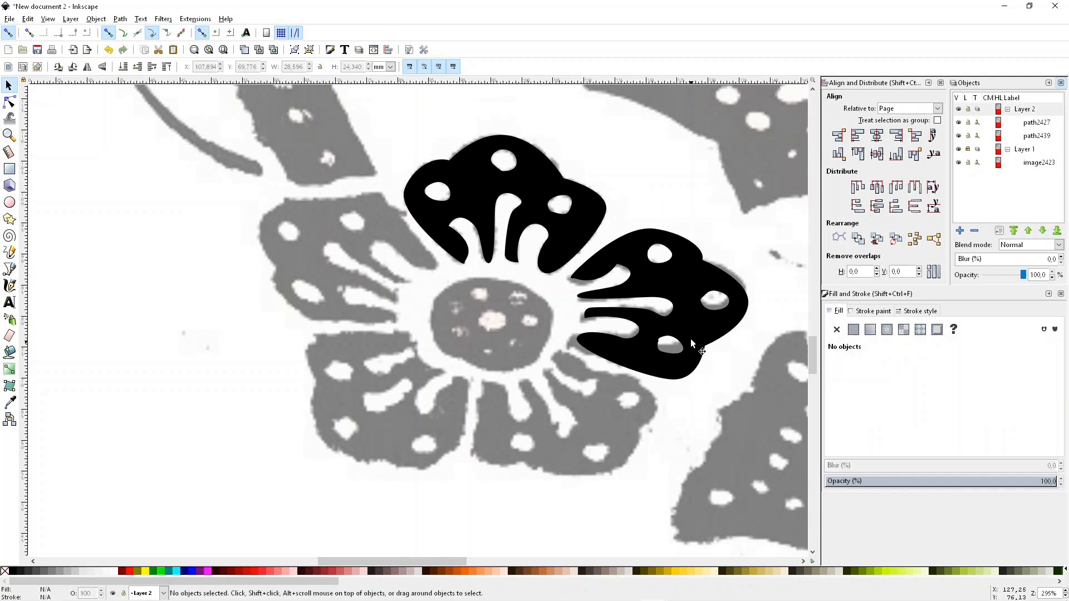
pyautogui.moveTo(692, 338); pyautogui.dragTo(643, 439)
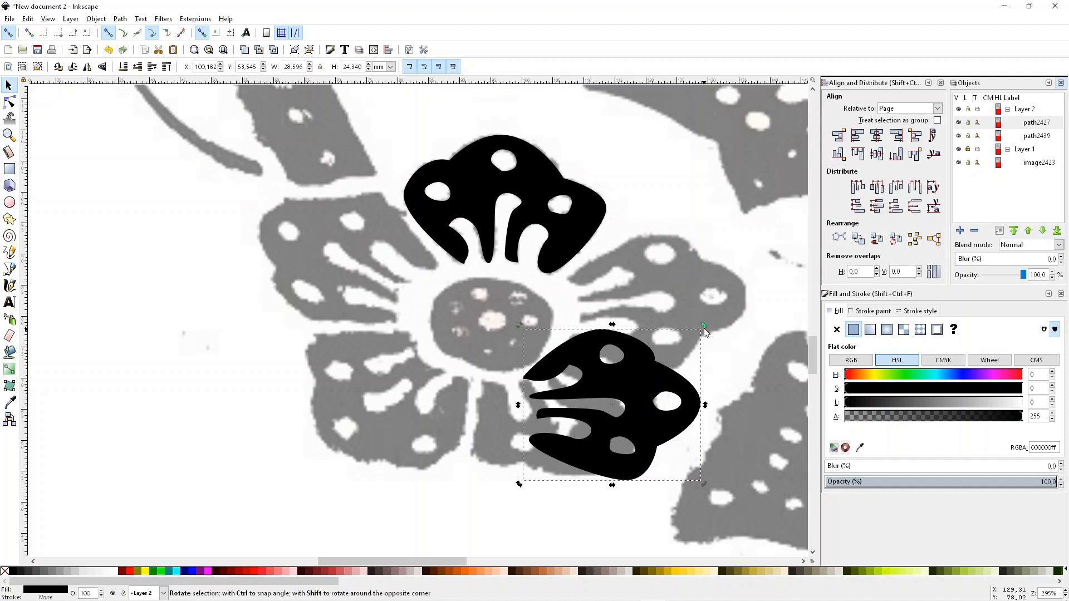
pyautogui.hotkey('ctrl', 'z')
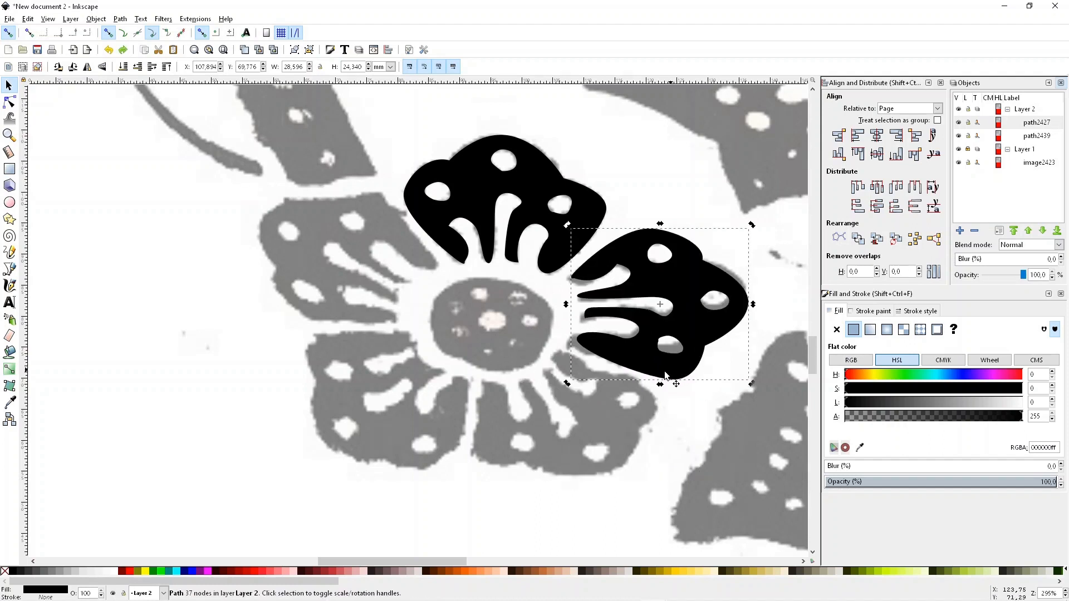
# Duplicate the right petal, move the copy to the image's lower-right petal, and rotate and flip it horizontally.
pyautogui.hotkey('ctrl', 'd')
pyautogui.moveTo(694, 325); pyautogui.dragTo(600, 451)
pyautogui.moveTo(659, 351); pyautogui.dragTo(590, 490)
pyautogui.scroll(-2, 579, 424)
pyautogui.click(616, 402)
pyautogui.moveTo(643, 387); pyautogui.dragTo(660, 387)
pyautogui.click(640, 404)
pyautogui.moveTo(659, 477); pyautogui.dragTo(689, 435)
pyautogui.moveTo(606, 402); pyautogui.dragTo(603, 446)
pyautogui.click(87, 67)
# Position and resize the flipped copy to fit the image's lower-right petal, about 27.9 × 23.9 mm.
pyautogui.moveTo(630, 488); pyautogui.dragTo(676, 384)
pyautogui.moveTo(593, 426); pyautogui.dragTo(610, 421)
pyautogui.moveTo(574, 477); pyautogui.dragTo(574, 463)
pyautogui.moveTo(563, 404); pyautogui.dragTo(566, 409)
pyautogui.moveTo(663, 470); pyautogui.dragTo(658, 466)
pyautogui.moveTo(574, 415); pyautogui.dragTo(576, 415)
pyautogui.moveTo(484, 383); pyautogui.dragTo(476, 383)
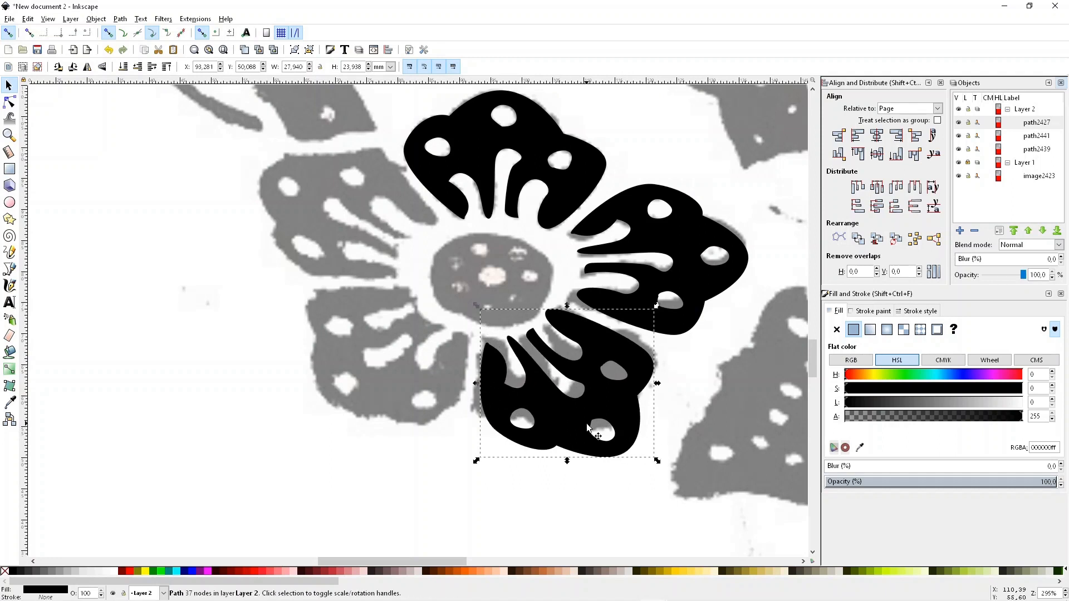
# Duplicate the lower-right petal, move the copy to the image's lower-left petal, and rotate and flip it horizontally.
pyautogui.hotkey('ctrl', 'd')
pyautogui.moveTo(574, 421); pyautogui.dragTo(393, 421)
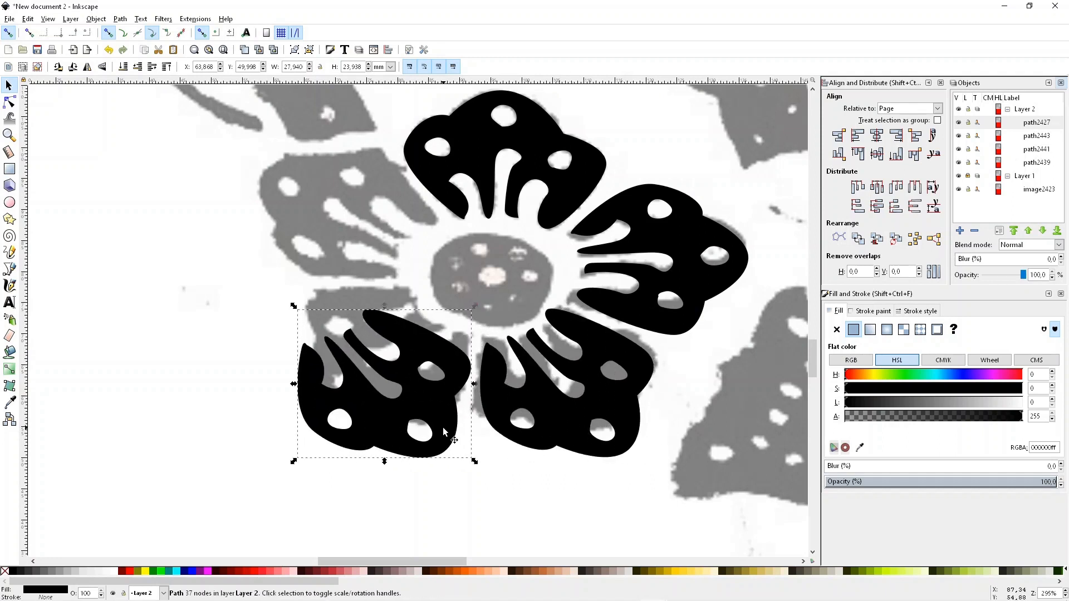
pyautogui.click(444, 436)
pyautogui.moveTo(477, 461); pyautogui.dragTo(318, 474)
pyautogui.click(87, 67)
pyautogui.moveTo(460, 472); pyautogui.dragTo(315, 466)
pyautogui.moveTo(414, 432); pyautogui.dragTo(400, 413)
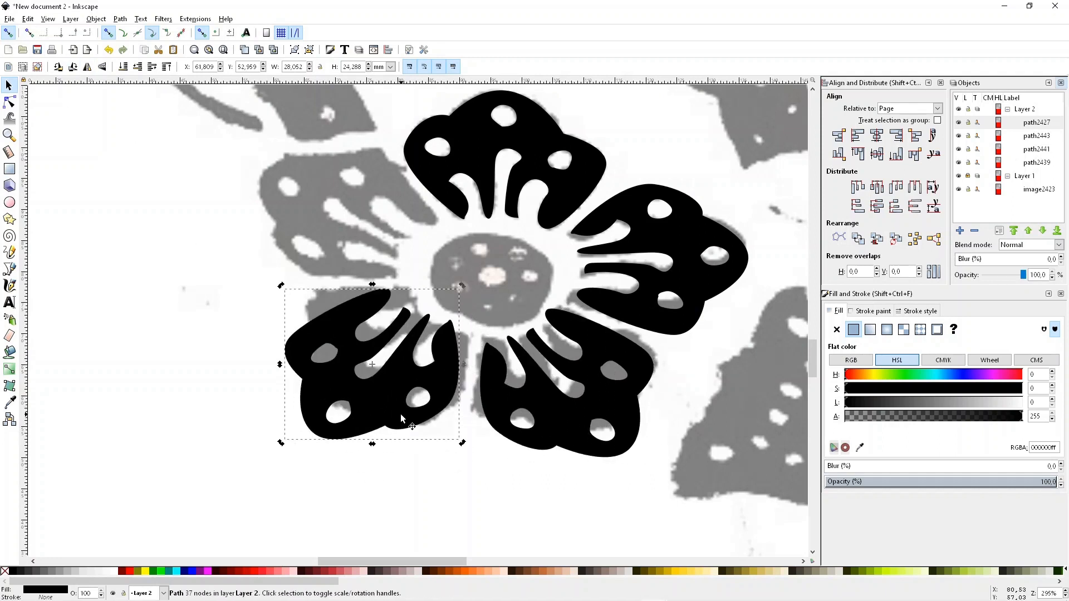
# Adjust the copy's rotation, size and position to fit the image's lower-left petal, about 27.5 × 25.5 mm.
pyautogui.doubleClick(400, 413)
pyautogui.press('Escape')
pyautogui.press('s')
pyautogui.click(411, 419)
pyautogui.click(418, 422)
pyautogui.moveTo(462, 443); pyautogui.dragTo(449, 468)
pyautogui.click(406, 379)
pyautogui.moveTo(375, 286); pyautogui.dragTo(374, 271)
pyautogui.moveTo(360, 353); pyautogui.dragTo(368, 354)
pyautogui.moveTo(382, 274); pyautogui.dragTo(382, 272)
pyautogui.moveTo(359, 364); pyautogui.dragTo(355, 366)
# Duplicate the lower-left petal, move the copy to the image's upper-left petal, and rotate it to point outward.
pyautogui.scroll(2, 370, 413)
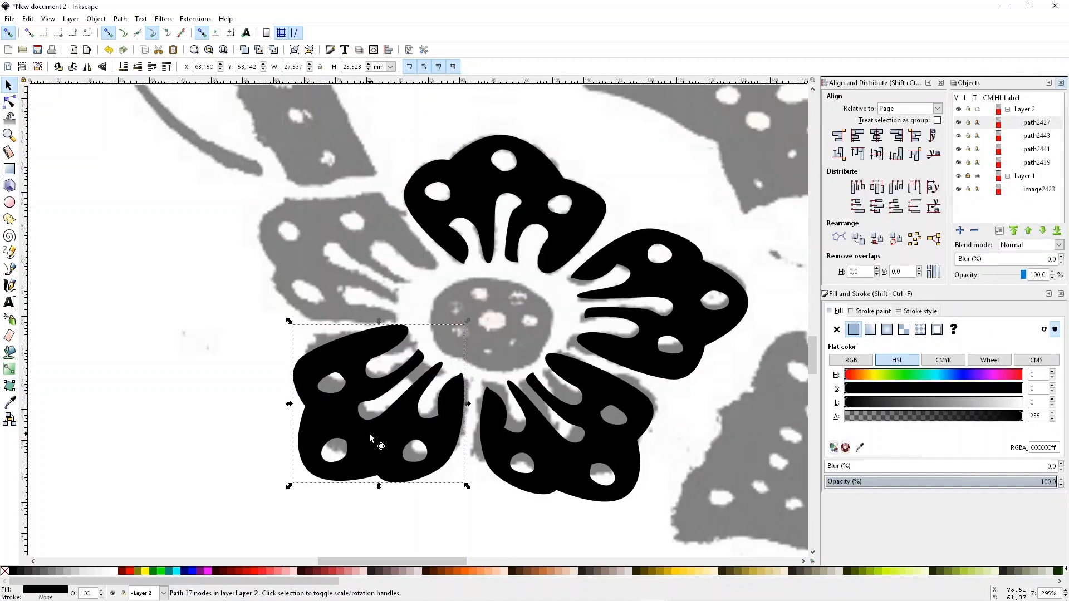
pyautogui.click(27, 19)
pyautogui.click(69, 166)
pyautogui.moveTo(356, 423); pyautogui.dragTo(285, 325)
pyautogui.click(285, 325)
pyautogui.moveTo(397, 394); pyautogui.dragTo(269, 423)
pyautogui.moveTo(296, 369); pyautogui.dragTo(313, 296)
pyautogui.click(267, 192)
# Resize and nudge the copied petal to fit the image's upper-left petal, about 27.2 × 22.5 mm.
pyautogui.moveTo(237, 149); pyautogui.dragTo(249, 162)
pyautogui.moveTo(290, 200); pyautogui.dragTo(301, 205)
pyautogui.moveTo(261, 167); pyautogui.dragTo(267, 176)
pyautogui.moveTo(355, 180); pyautogui.dragTo(346, 175)
pyautogui.moveTo(426, 253); pyautogui.dragTo(436, 253)
pyautogui.moveTo(333, 270); pyautogui.dragTo(319, 270)
pyautogui.moveTo(422, 253); pyautogui.dragTo(428, 253)
pyautogui.moveTo(340, 175); pyautogui.dragTo(340, 183)
pyautogui.moveTo(356, 234); pyautogui.dragTo(364, 233)
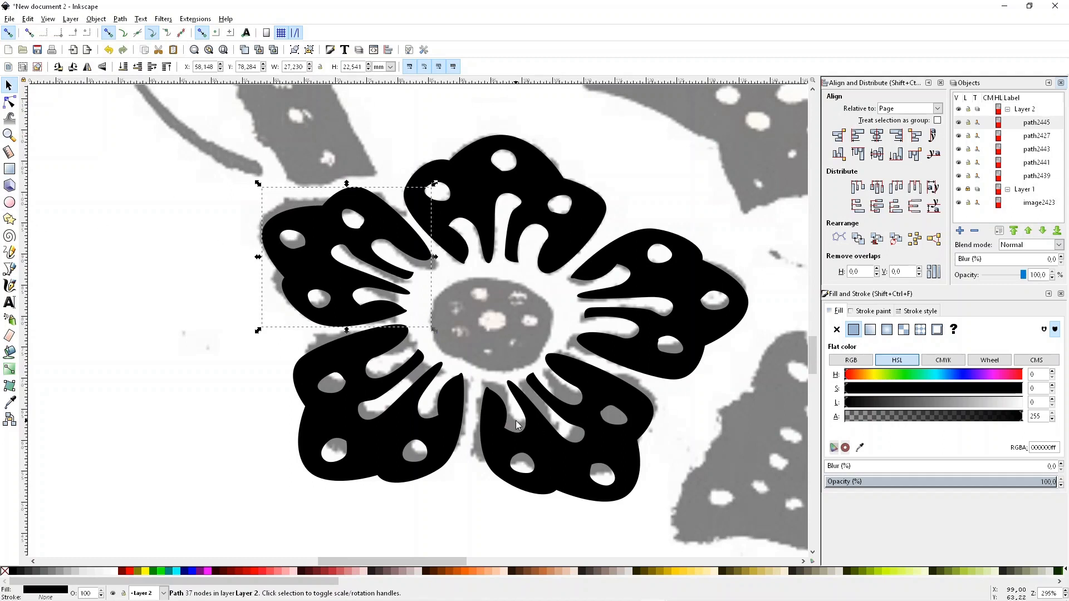
# Draw a black circle about 17.6 mm across over the flower's centre and set its opacity to 52.2%.
pyautogui.click(9, 202)
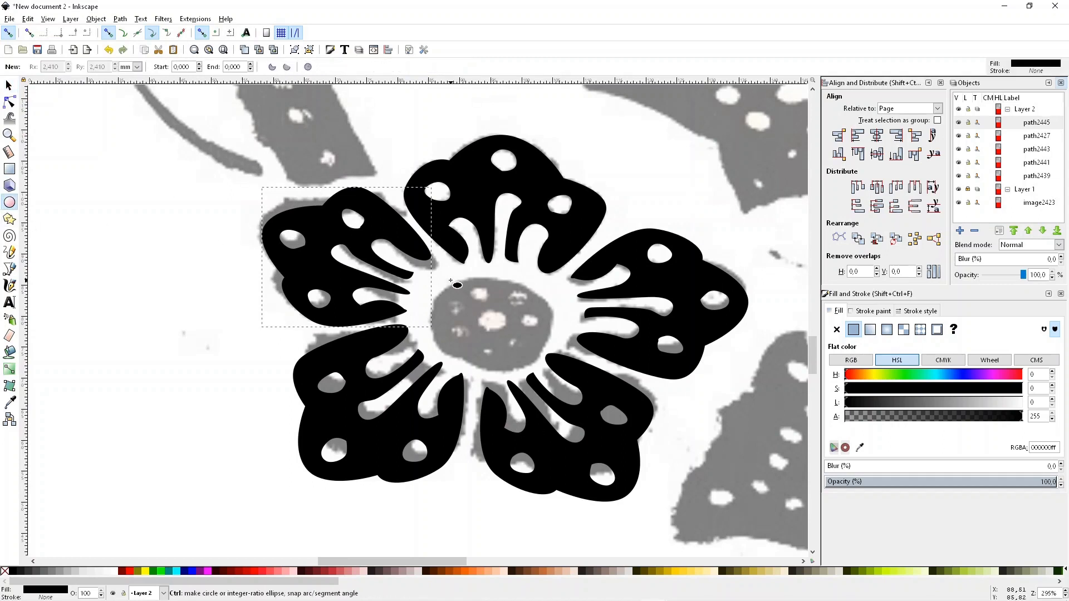
pyautogui.moveTo(453, 283); pyautogui.dragTo(561, 378)
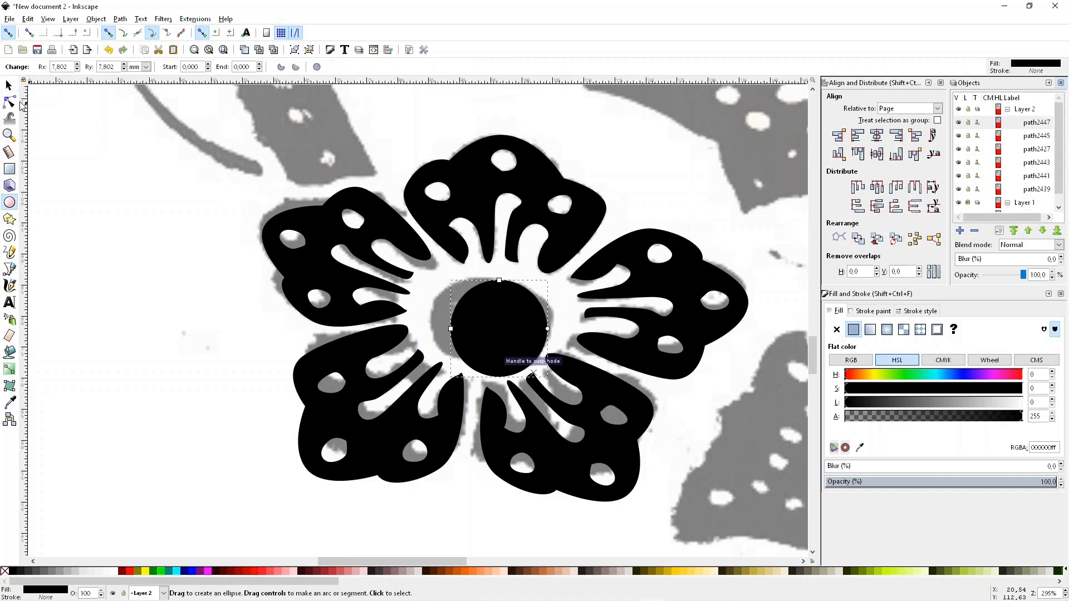
pyautogui.press('s')
pyautogui.moveTo(528, 339); pyautogui.dragTo(509, 333)
pyautogui.moveTo(530, 271); pyautogui.dragTo(550, 262)
pyautogui.moveTo(963, 481); pyautogui.dragTo(946, 481)
# Trace the circle's middle dot as a closed shape filled white at 100% opacity.
pyautogui.scroll(1, 516, 377)
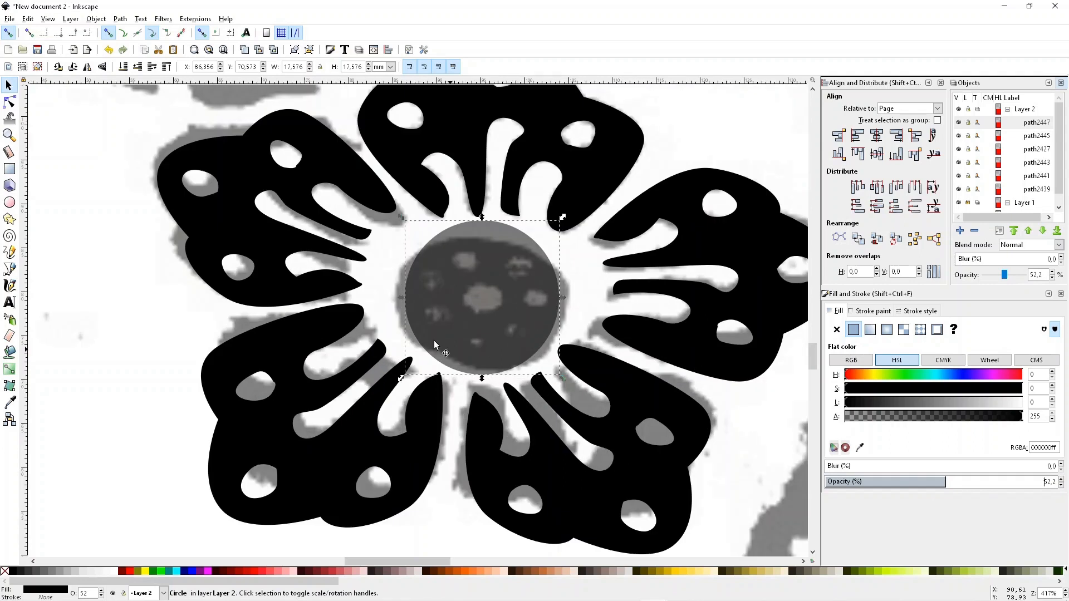
pyautogui.click(10, 272)
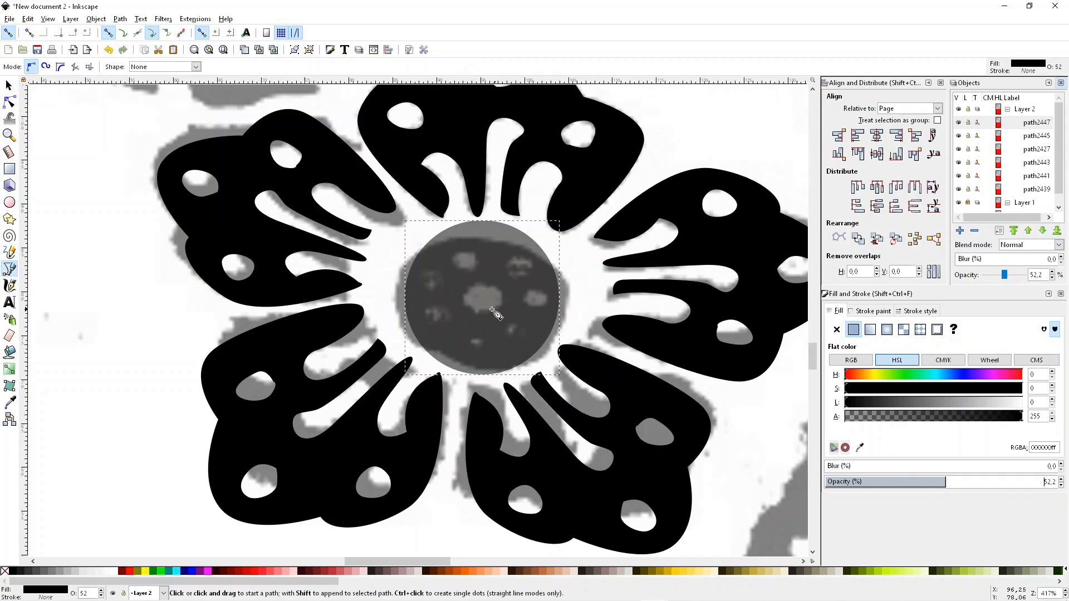
pyautogui.click(483, 314)
pyautogui.moveTo(500, 300); pyautogui.dragTo(521, 322)
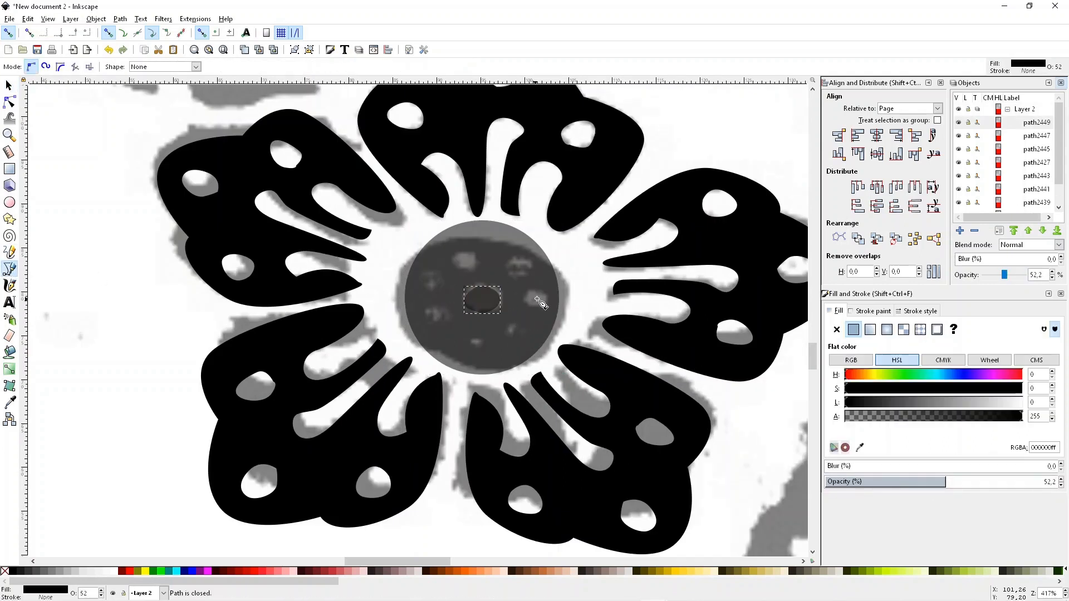
pyautogui.click(115, 574)
pyautogui.moveTo(1052, 481); pyautogui.dragTo(1066, 481)
# Trace the seven dots surrounding the middle dot as closed white shapes.
pyautogui.scroll(1, 528, 288)
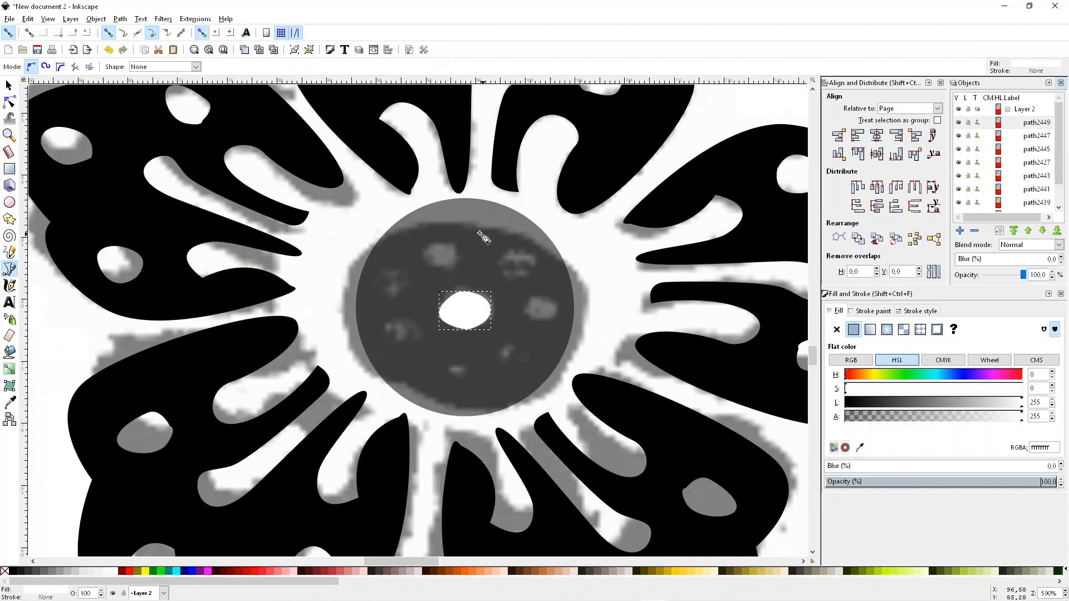
pyautogui.click(511, 275)
pyautogui.moveTo(538, 267)
pyautogui.mouseDown()
pyautogui.moveTo(536, 253)
pyautogui.moveTo(504, 260)
pyautogui.moveTo(557, 299)
pyautogui.mouseUp()
pyautogui.moveTo(547, 300); pyautogui.dragTo(535, 322)
pyautogui.moveTo(543, 322)
pyautogui.mouseDown()
pyautogui.moveTo(559, 329)
pyautogui.moveTo(497, 358)
pyautogui.moveTo(526, 372)
pyautogui.moveTo(472, 382)
pyautogui.mouseUp()
pyautogui.click(509, 367)
pyautogui.click(455, 381)
pyautogui.click(399, 345)
pyautogui.moveTo(420, 330); pyautogui.dragTo(390, 319)
pyautogui.moveTo(387, 324); pyautogui.dragTo(419, 338)
pyautogui.click(401, 288)
pyautogui.moveTo(415, 271)
pyautogui.mouseDown()
pyautogui.moveTo(412, 261)
pyautogui.moveTo(385, 275)
pyautogui.moveTo(418, 286)
pyautogui.mouseUp()
pyautogui.moveTo(458, 261)
pyautogui.mouseDown()
pyautogui.moveTo(436, 241)
pyautogui.moveTo(435, 267)
pyautogui.moveTo(466, 252)
pyautogui.mouseUp()
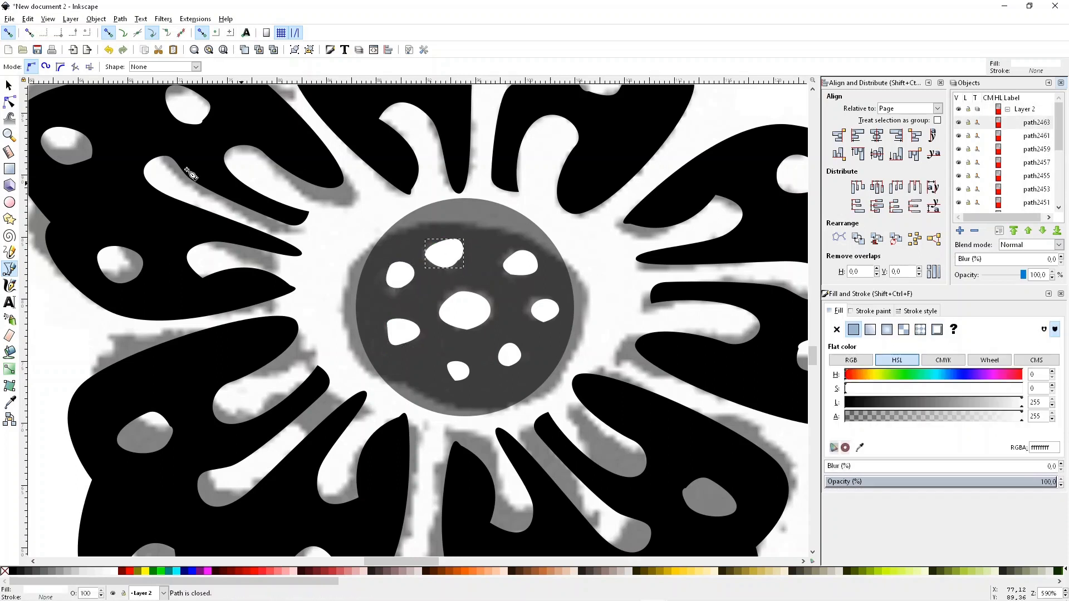
# Set the centre circle's opacity to 100%.
pyautogui.click(9, 87)
pyautogui.click(502, 236)
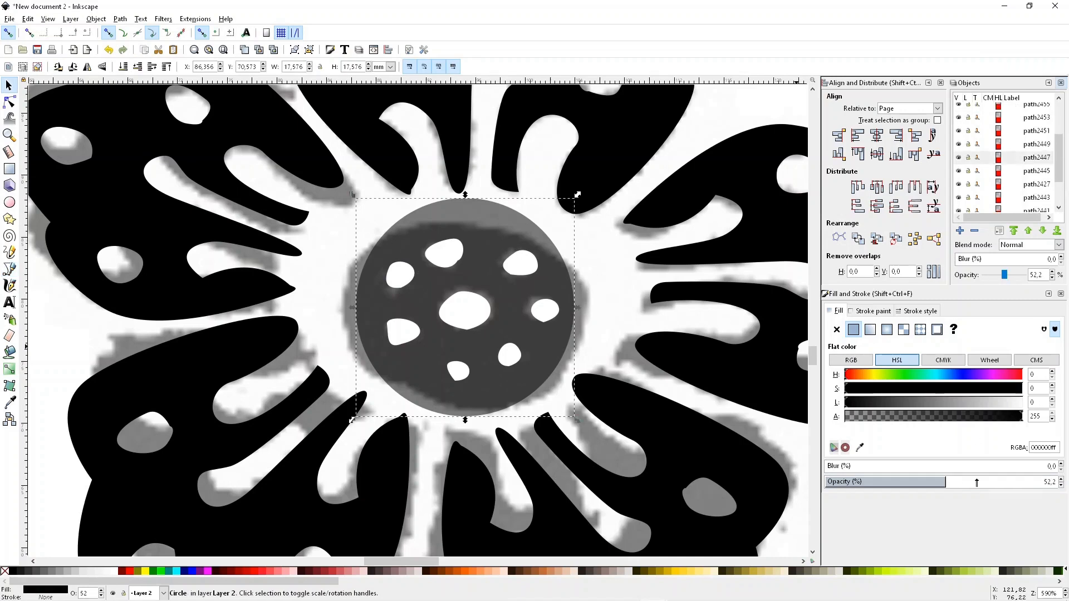
pyautogui.moveTo(951, 482); pyautogui.dragTo(1061, 482)
# Shift the top, lower-left and bottom dots slightly outward within the centre circle.
pyautogui.click(596, 267)
pyautogui.click(452, 251)
pyautogui.click(405, 283)
pyautogui.click(411, 341)
pyautogui.click(458, 383)
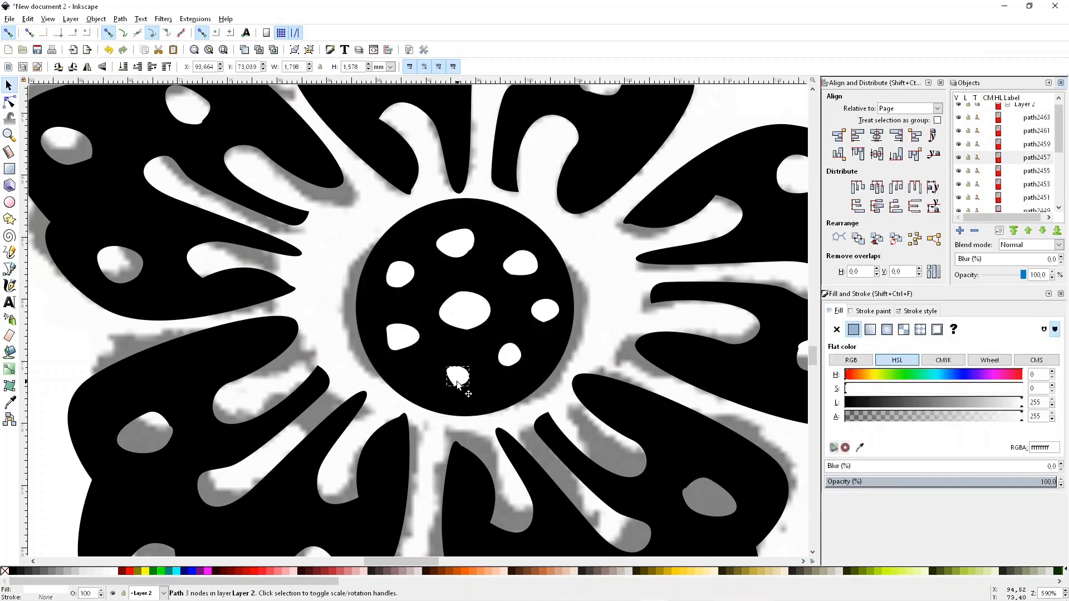
# Combine all eight white dots on the centre circle into a single path.
pyautogui.keyDown('shift'); pyautogui.click(509, 355); pyautogui.keyUp('shift')
pyautogui.keyDown('shift'); pyautogui.click(545, 310); pyautogui.keyUp('shift')
pyautogui.keyDown('shift'); pyautogui.click(521, 262); pyautogui.keyUp('shift')
pyautogui.keyDown('shift'); pyautogui.click(455, 243); pyautogui.keyUp('shift')
pyautogui.keyDown('shift'); pyautogui.click(468, 312); pyautogui.keyUp('shift')
pyautogui.keyDown('shift'); pyautogui.click(400, 274); pyautogui.keyUp('shift')
pyautogui.keyDown('shift'); pyautogui.click(402, 337); pyautogui.keyUp('shift')
pyautogui.click(124, 22)
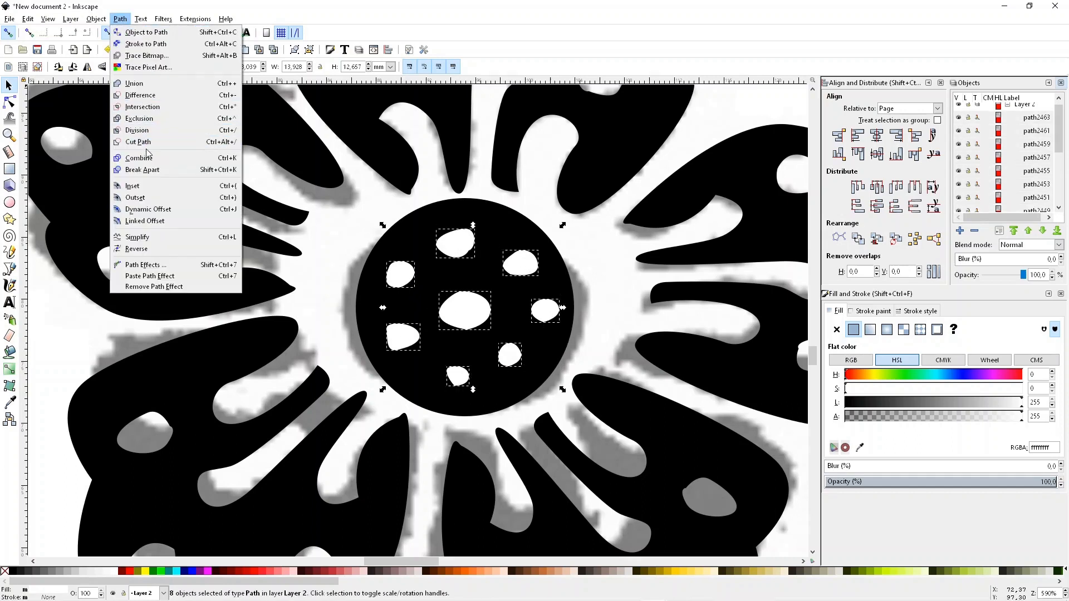
pyautogui.click(139, 152)
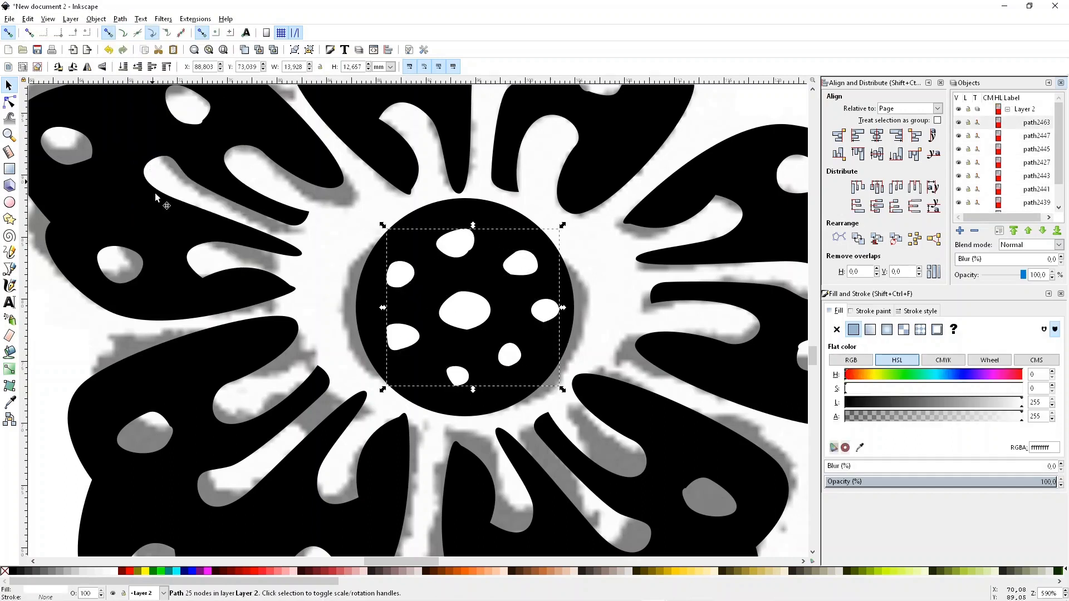
# Cut the combined white dots out of the black centre circle with a Difference operation.
pyautogui.keyDown('shift'); pyautogui.click(491, 280); pyautogui.keyUp('shift')
pyautogui.click(121, 20)
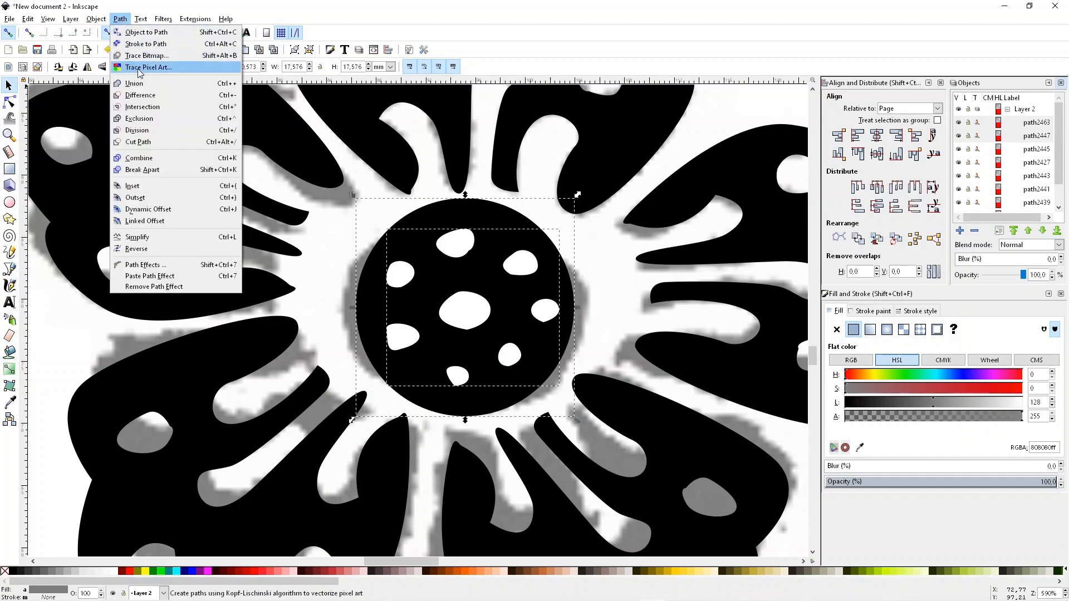
pyautogui.click(142, 96)
pyautogui.click(593, 353)
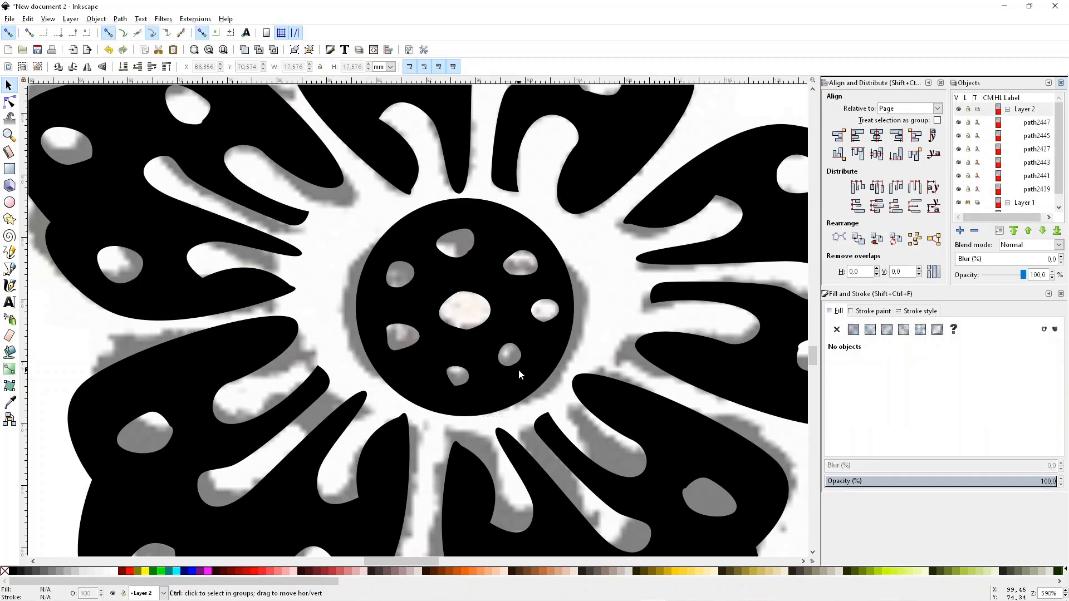
# Group the flower's five petals and its dotted centre circle into one object.
pyautogui.scroll(-3, 518, 370)
pyautogui.scroll(2, 496, 363)
pyautogui.press('space')
pyautogui.moveTo(119, 198); pyautogui.dragTo(517, 540)
pyautogui.rightClick(367, 401)
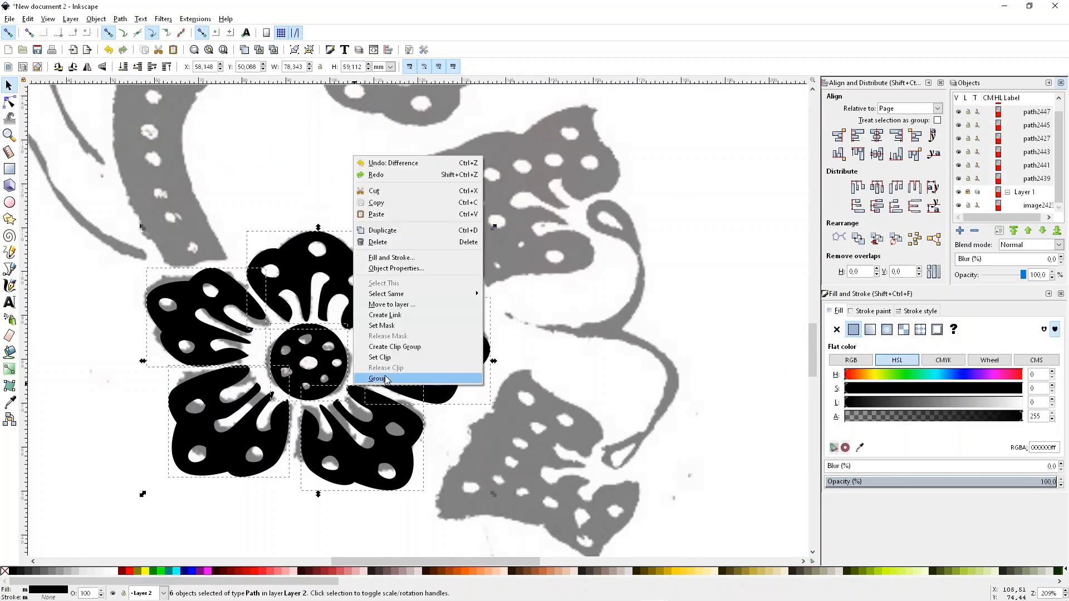
pyautogui.click(379, 379)
pyautogui.click(565, 373)
# Trace the outer edge of the dotted motif below right of the flower, from its right lobe past the lower tip to the lower-left corner.
pyautogui.press('space')
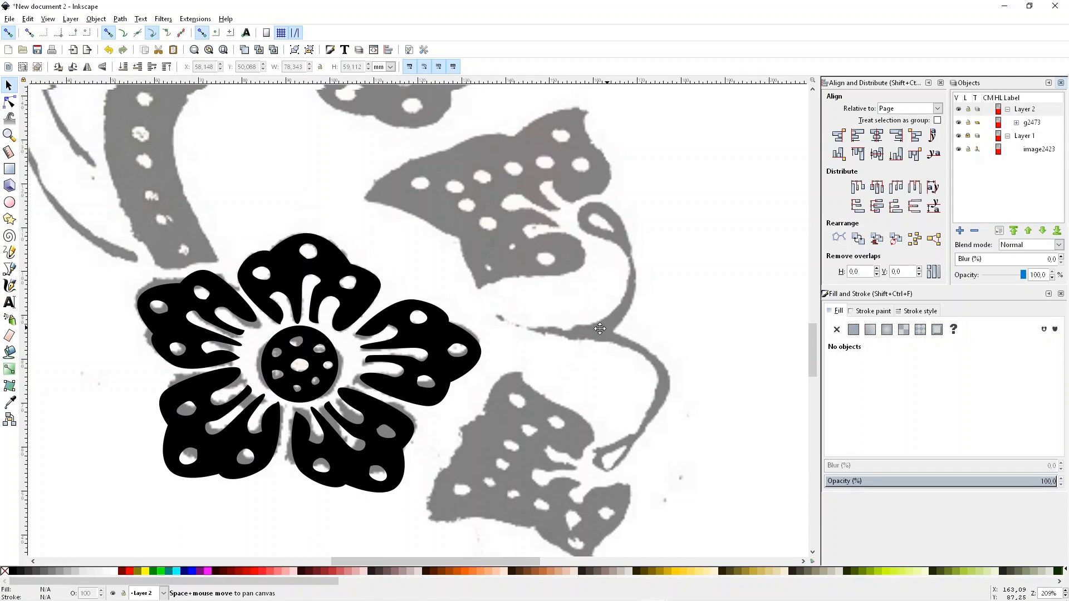
pyautogui.scroll(-1, 546, 445)
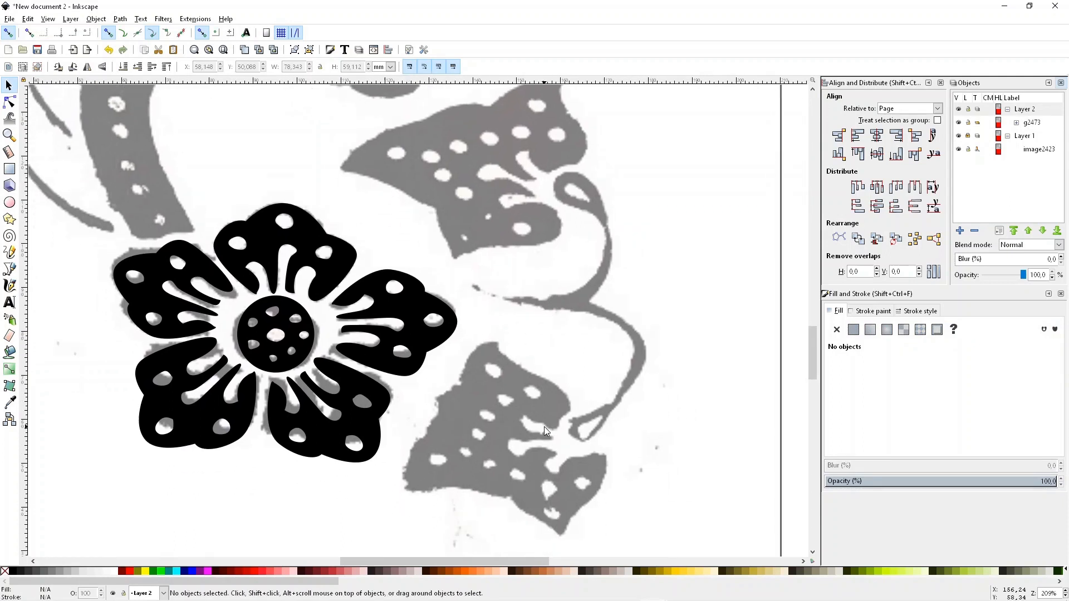
pyautogui.keyDown('ctrl'); pyautogui.scroll(3, 544, 427); pyautogui.keyUp('ctrl')
pyautogui.scroll(-4, 582, 440)
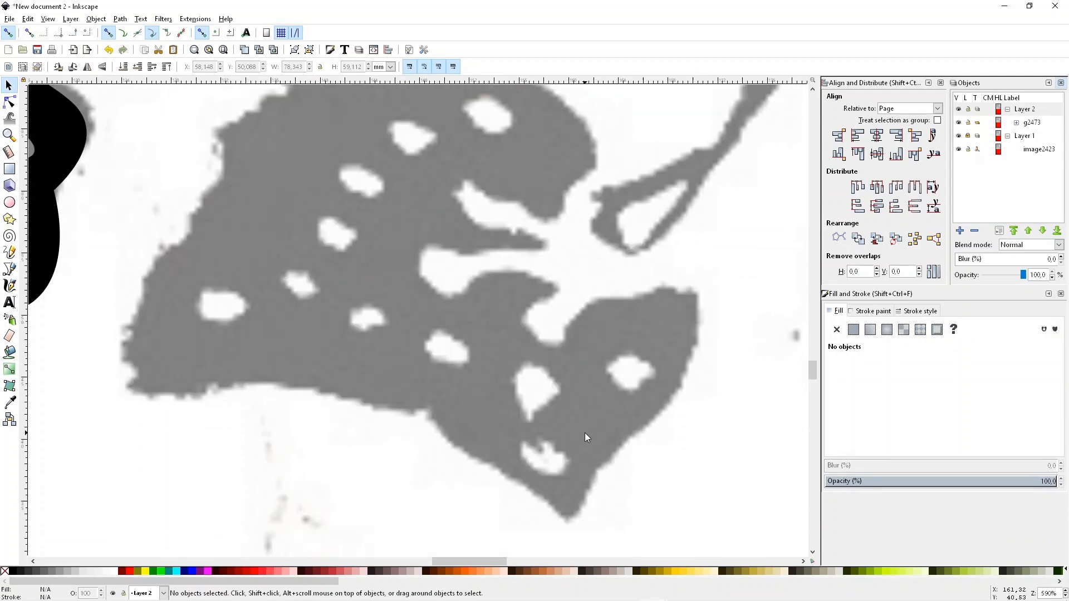
pyautogui.press('b')
pyautogui.click(674, 288)
pyautogui.click(688, 397)
pyautogui.click(592, 475)
pyautogui.moveTo(580, 506); pyautogui.dragTo(563, 542)
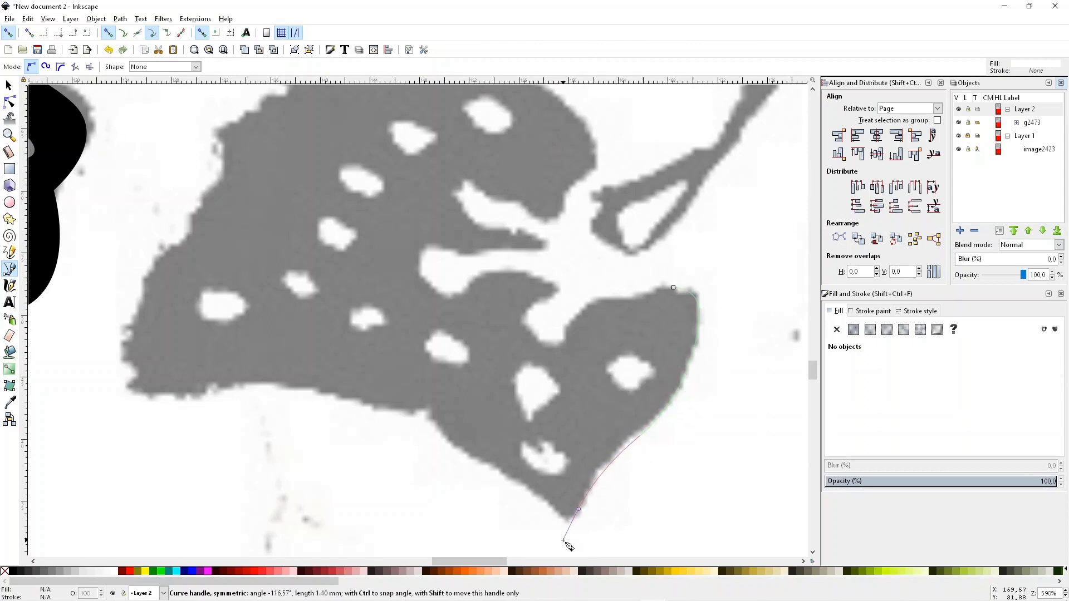
pyautogui.click(500, 476)
pyautogui.moveTo(428, 406); pyautogui.dragTo(430, 383)
pyautogui.hotkey('shift', 'l')
pyautogui.moveTo(325, 395); pyautogui.dragTo(257, 373)
pyautogui.moveTo(140, 397); pyautogui.dragTo(121, 389)
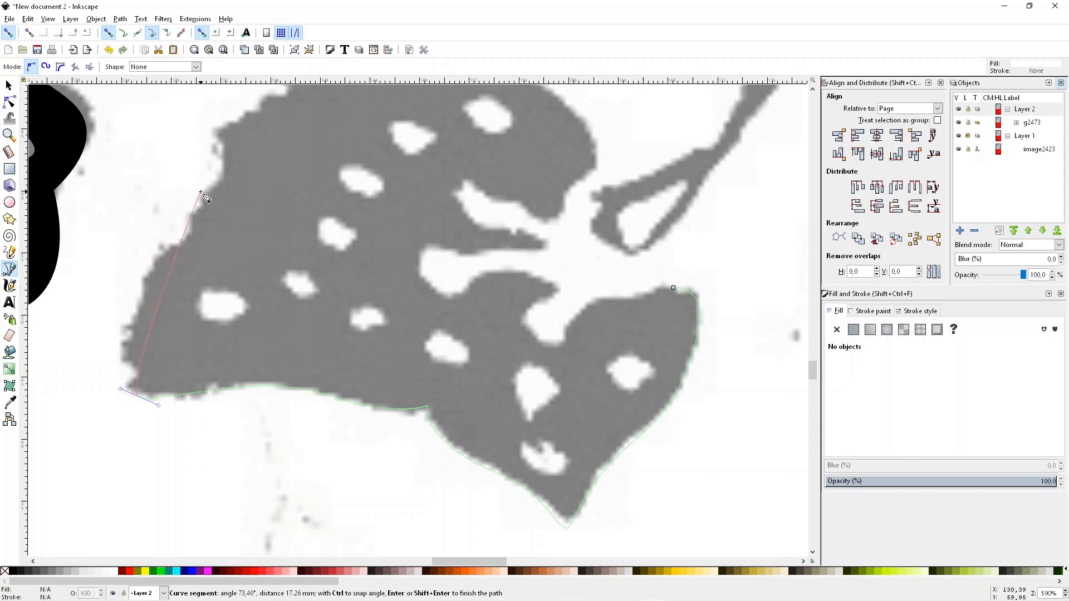
# Continue the outline up the motif's left side, over its upper tip and down to the upper lobe's right end.
pyautogui.scroll(3, 202, 194)
pyautogui.moveTo(218, 252); pyautogui.dragTo(307, 187)
pyautogui.hotkey('shift', 'l')
pyautogui.press('space')
pyautogui.moveTo(179, 296); pyautogui.dragTo(162, 282)
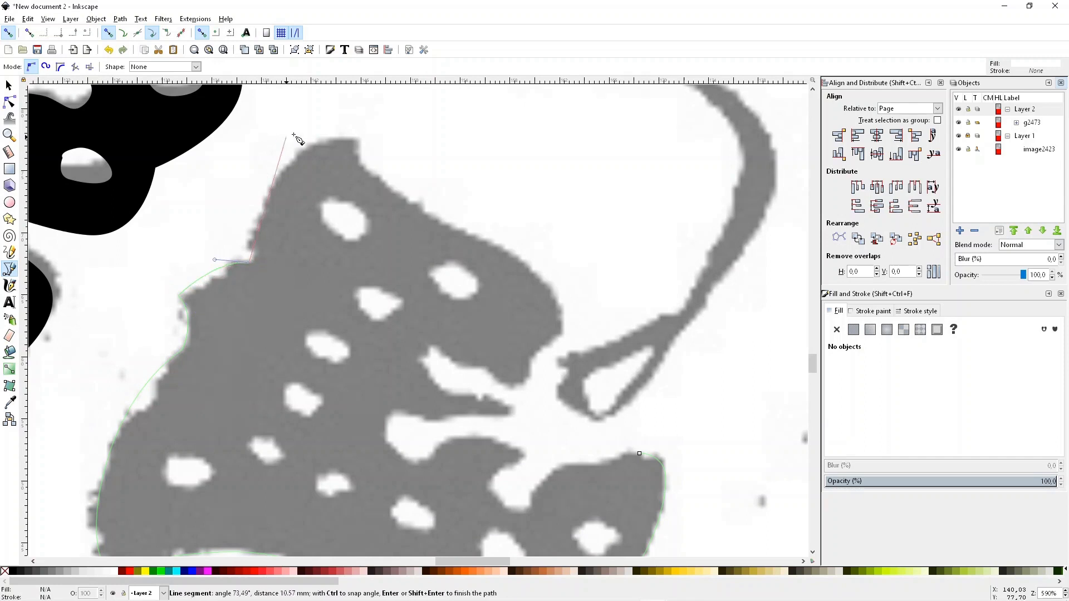
pyautogui.moveTo(356, 139); pyautogui.dragTo(451, 151)
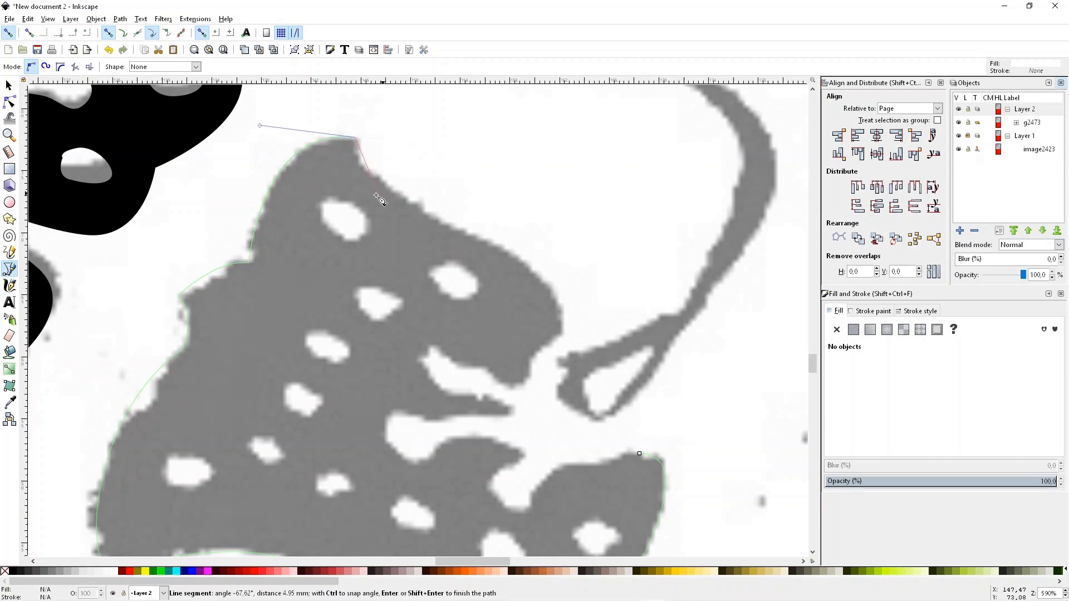
pyautogui.moveTo(404, 199); pyautogui.dragTo(465, 224)
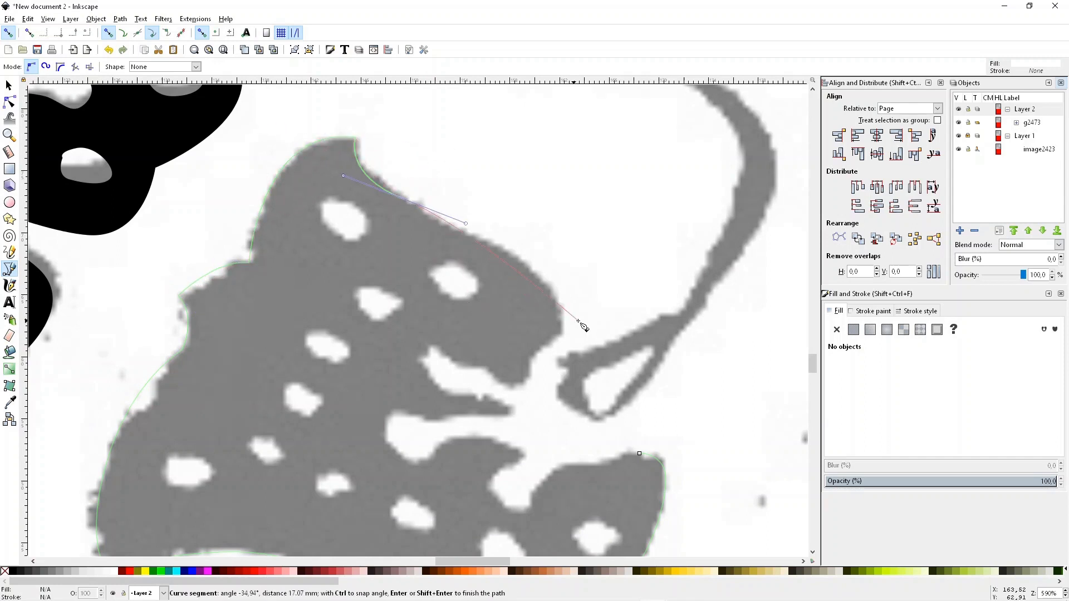
pyautogui.moveTo(564, 331); pyautogui.dragTo(469, 359)
# Trace the curved notches on the motif's inner side and close the outline at its starting node.
pyautogui.hotkey('shift', 'l')
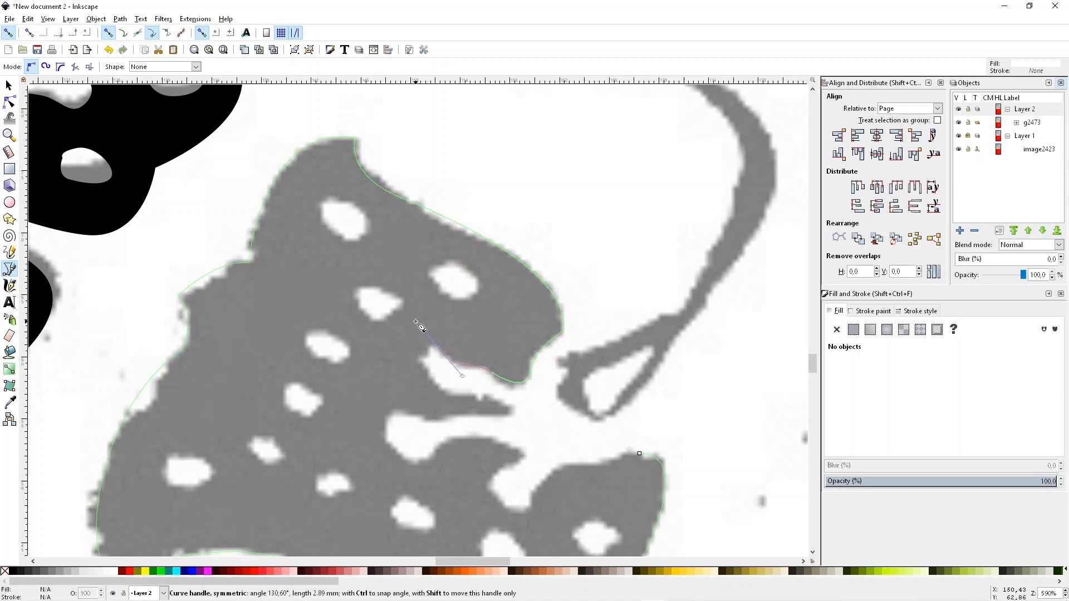
pyautogui.moveTo(448, 393); pyautogui.dragTo(513, 414)
pyautogui.moveTo(447, 419); pyautogui.dragTo(434, 421)
pyautogui.moveTo(399, 413); pyautogui.dragTo(389, 418)
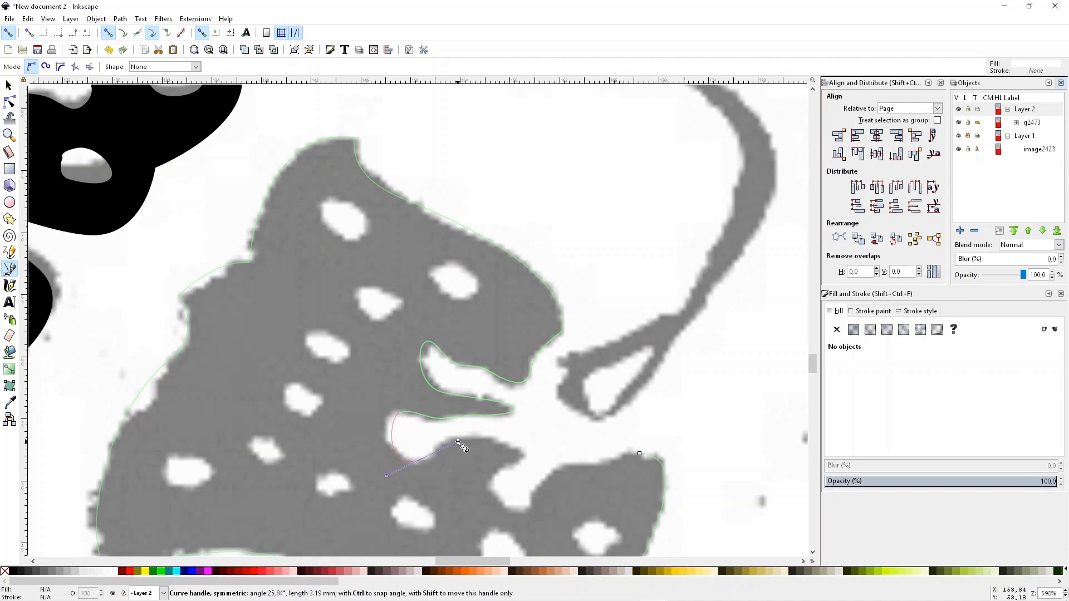
pyautogui.moveTo(533, 471); pyautogui.dragTo(533, 471)
pyautogui.scroll(-2, 516, 432)
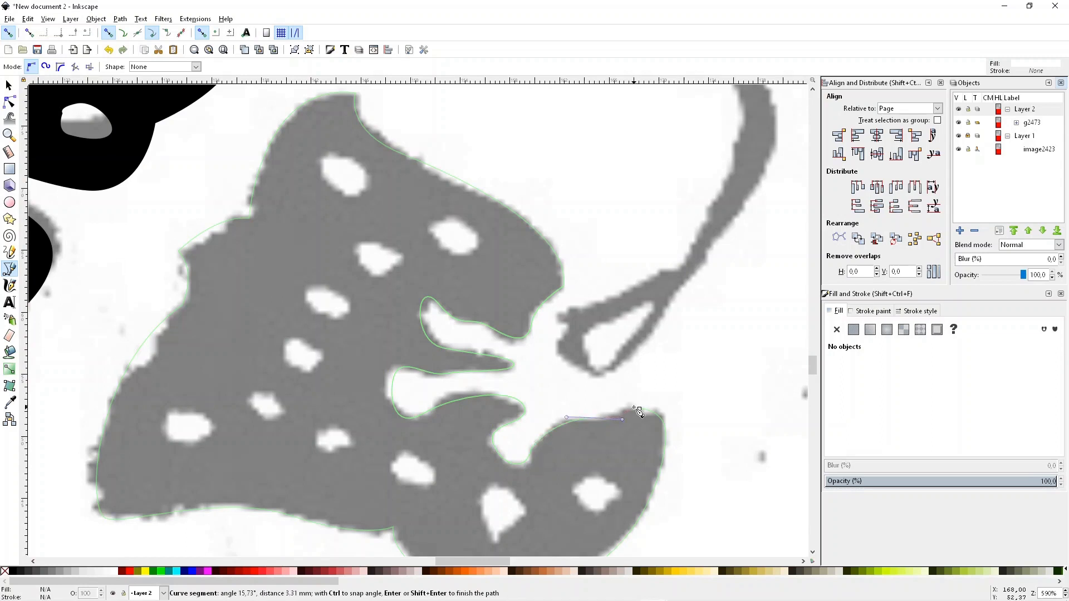
pyautogui.click(636, 411)
# Fill the traced motif with black and set its opacity to 47.6%.
pyautogui.click(12, 571)
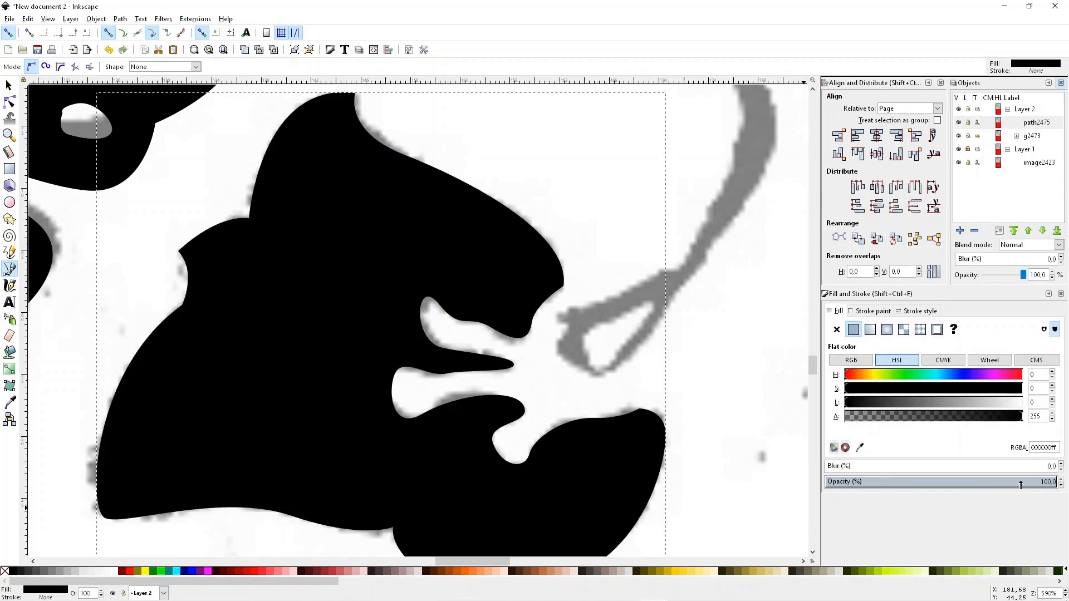
pyautogui.click(935, 482)
# Trace the motif's rightmost dot as a closed shape, filled white at 100% opacity.
pyautogui.scroll(-9, 506, 390)
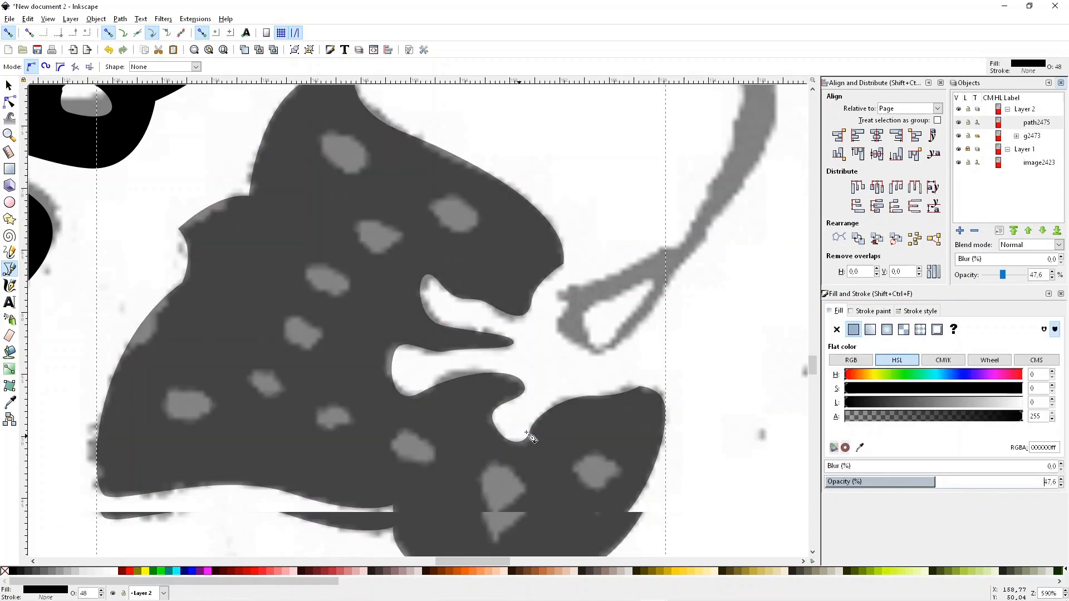
pyautogui.scroll(4, 507, 390)
pyautogui.click(589, 398)
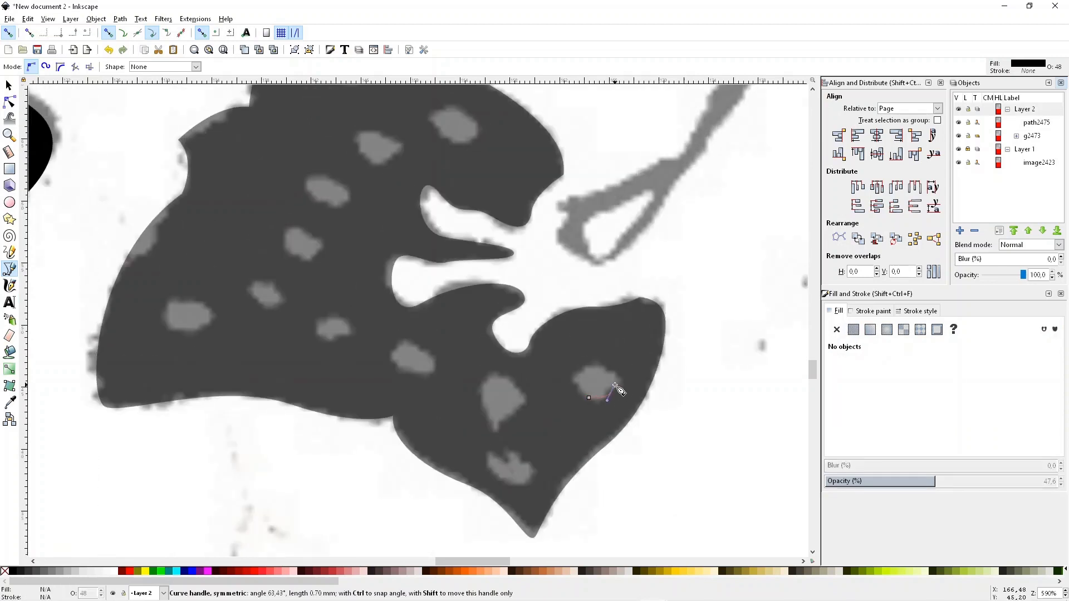
pyautogui.click(589, 398)
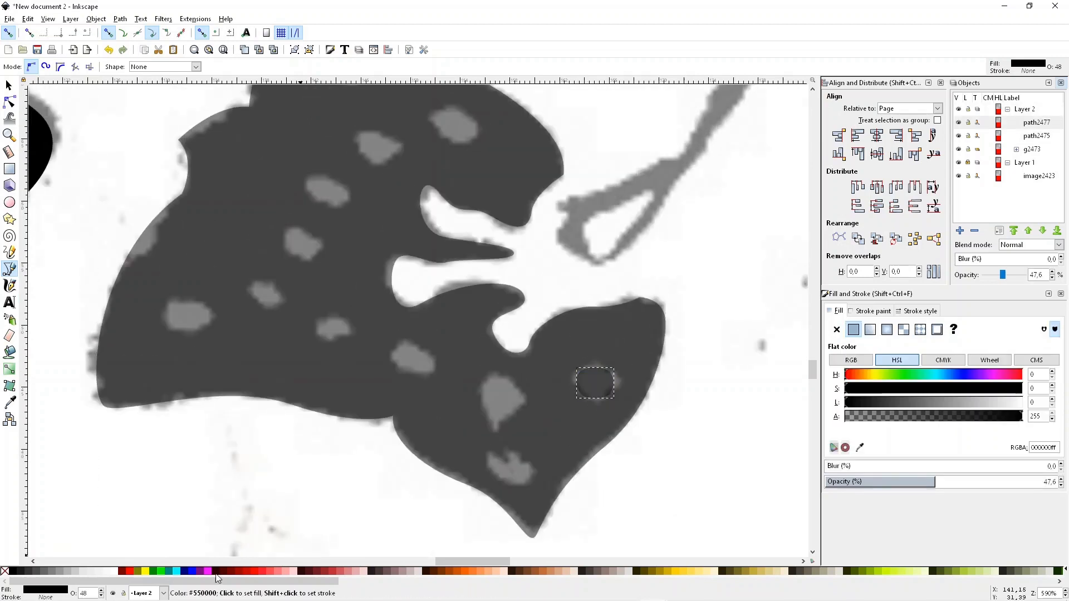
pyautogui.moveTo(941, 482); pyautogui.dragTo(1061, 482)
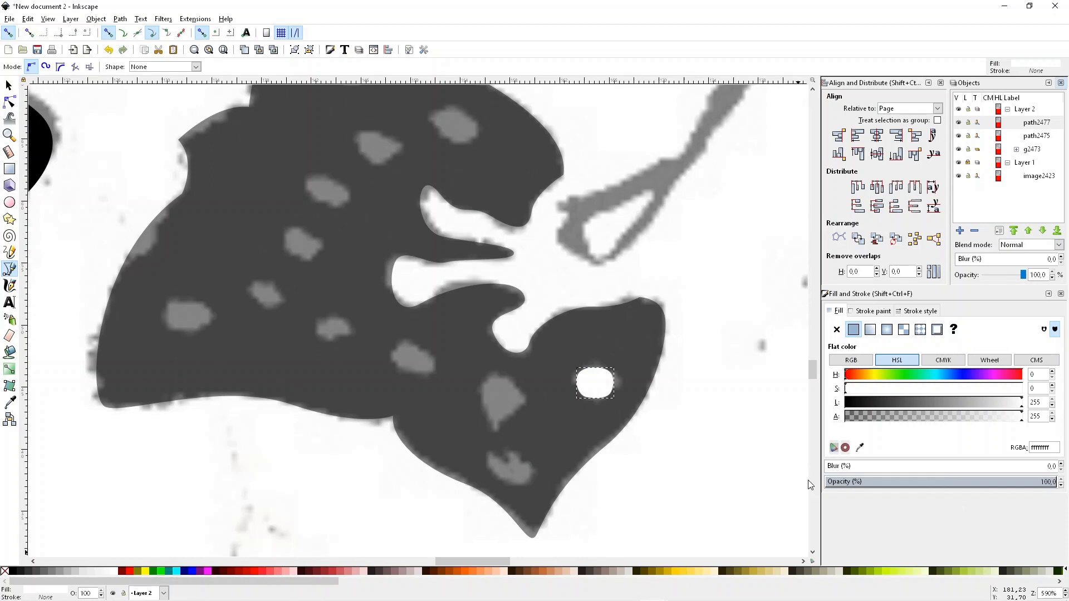
# Trace the next four dots as closed white shapes, from the lowest one near the tip leftward along the motif's lower part.
pyautogui.click(505, 481)
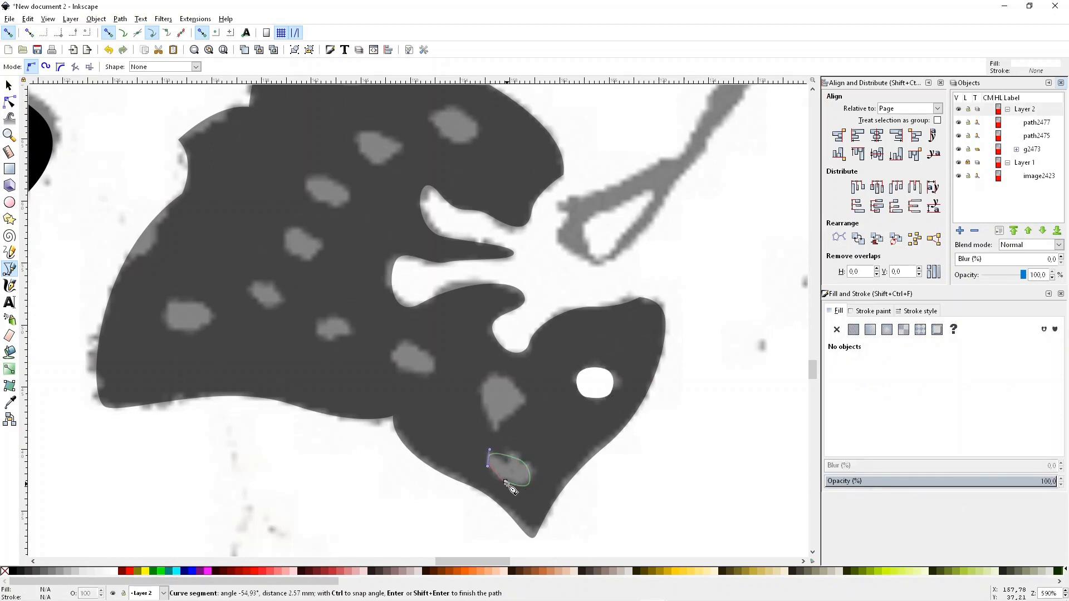
pyautogui.click(506, 482)
pyautogui.moveTo(496, 426); pyautogui.dragTo(523, 443)
pyautogui.click(405, 371)
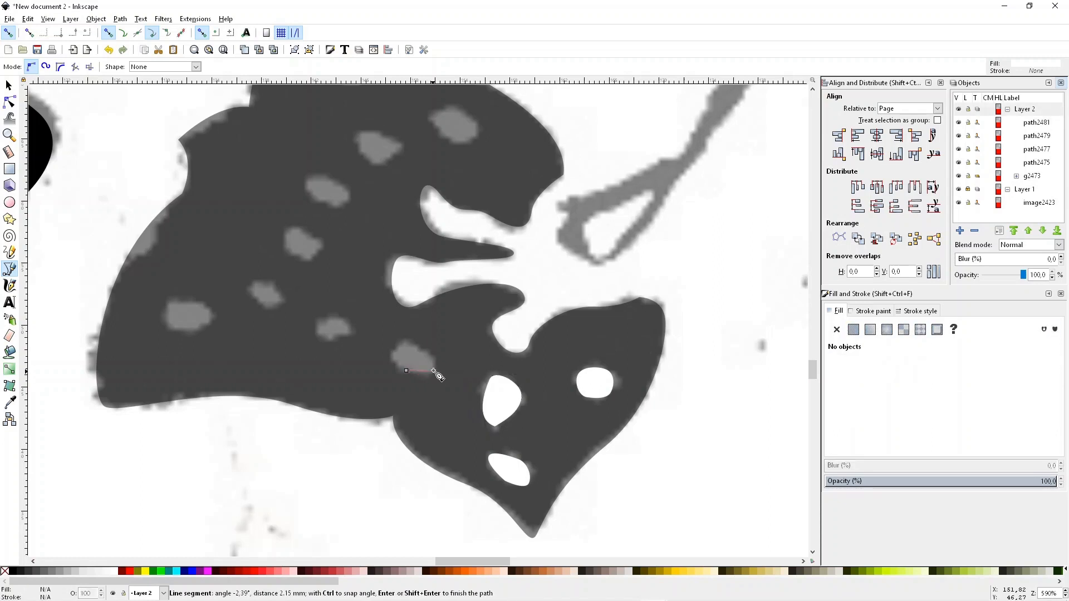
pyautogui.click(407, 370)
pyautogui.click(325, 341)
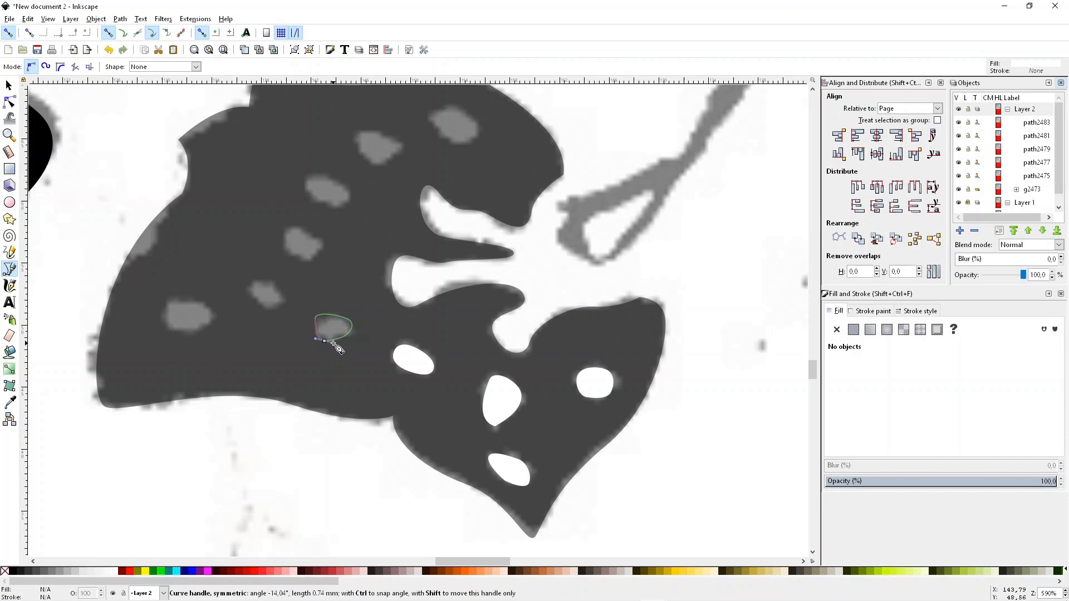
pyautogui.moveTo(333, 343); pyautogui.dragTo(333, 344)
# Trace the motif's leftmost dot and the three dots rising diagonally beside it as closed white shapes.
pyautogui.moveTo(258, 306); pyautogui.dragTo(316, 397)
pyautogui.click(247, 424)
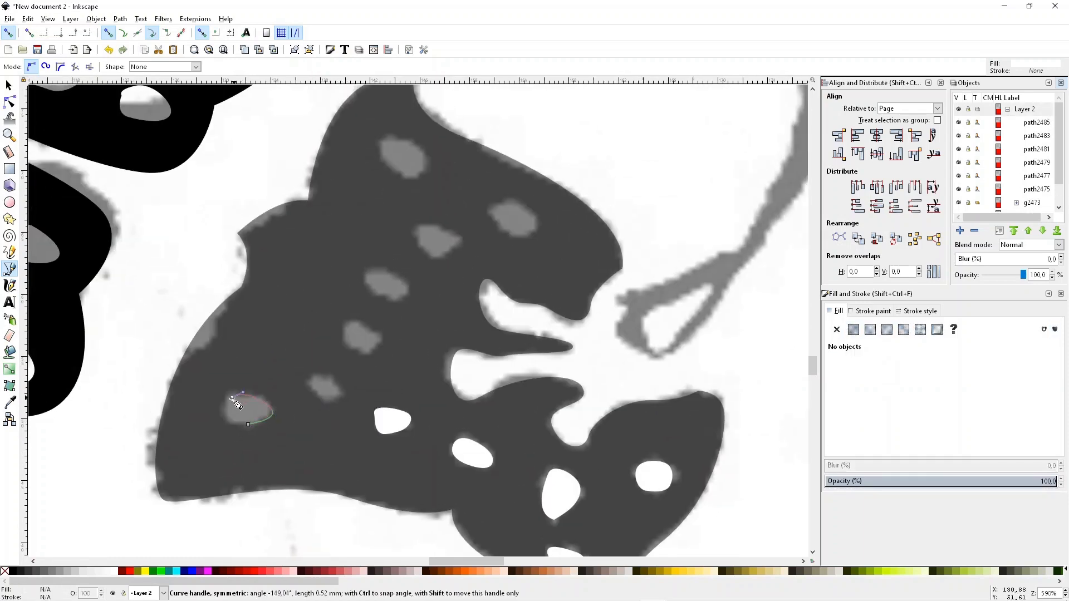
pyautogui.click(248, 425)
pyautogui.moveTo(326, 402); pyautogui.dragTo(383, 337)
pyautogui.click(328, 404)
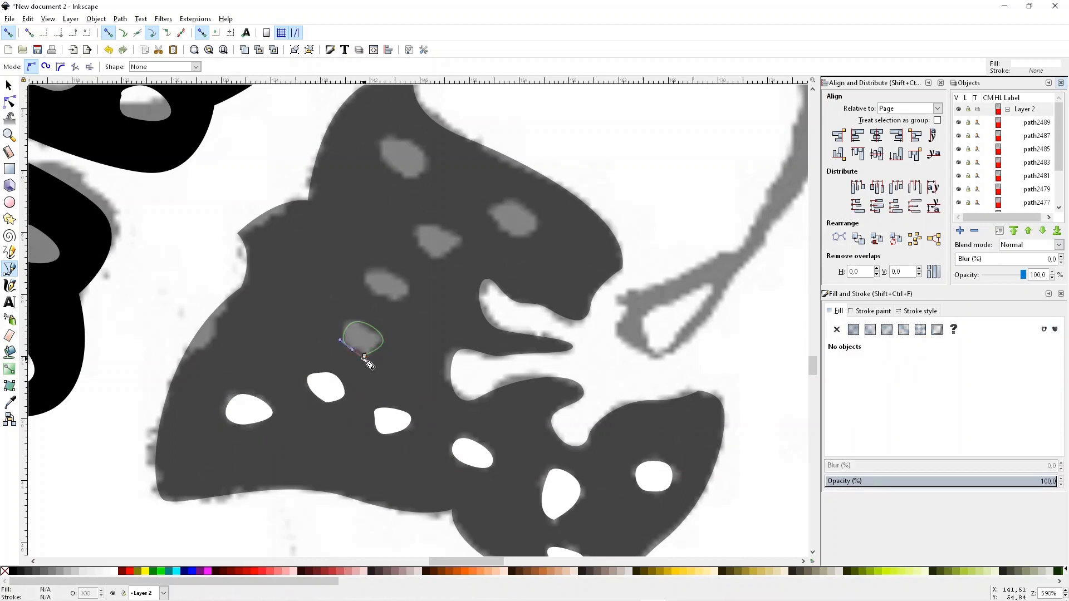
pyautogui.click(365, 355)
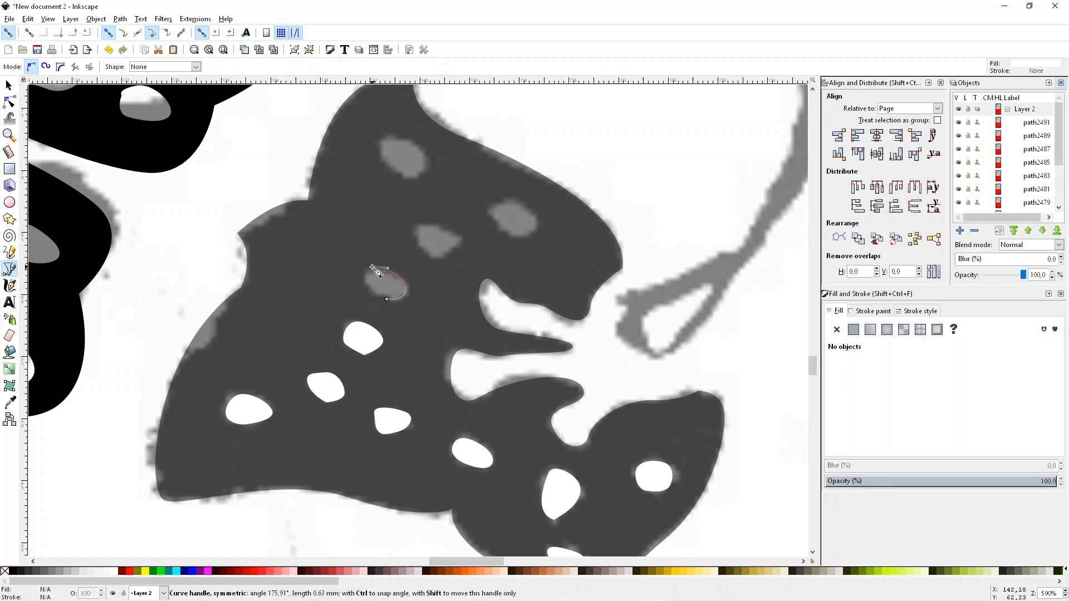
pyautogui.click(387, 301)
# Trace the three remaining dots in the motif's upper part as closed white shapes.
pyautogui.press('space')
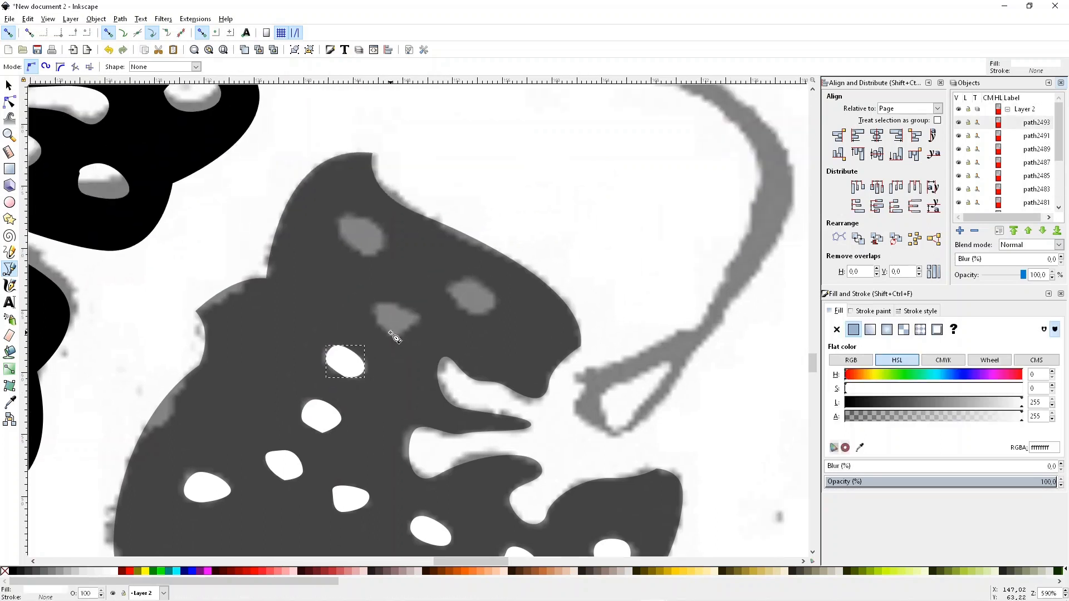
pyautogui.click(391, 334)
pyautogui.moveTo(412, 328); pyautogui.dragTo(417, 323)
pyautogui.moveTo(408, 309); pyautogui.dragTo(397, 308)
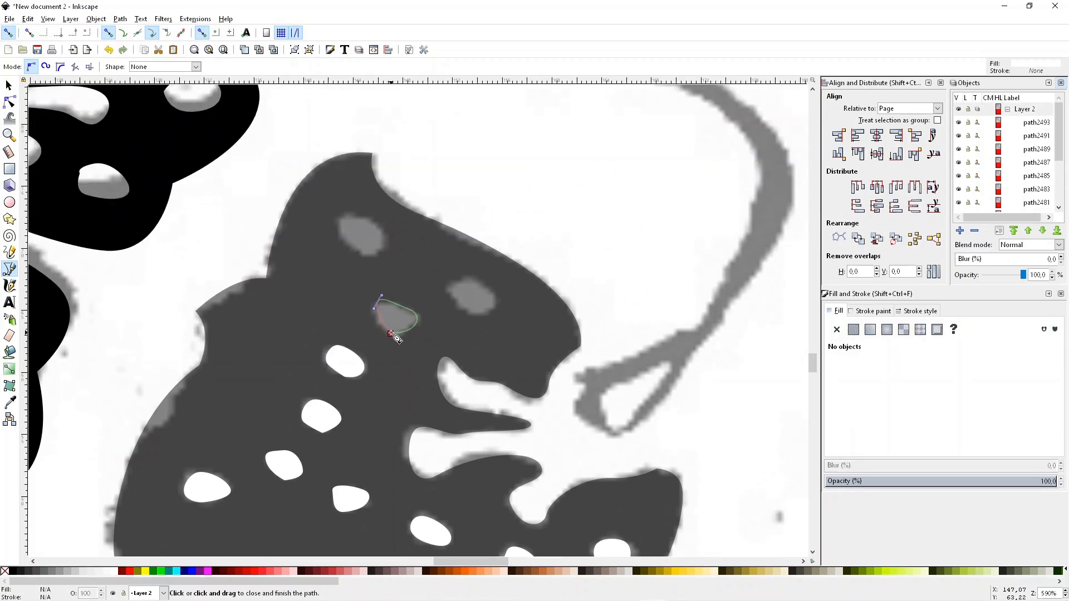
pyautogui.click(390, 334)
pyautogui.click(470, 314)
pyautogui.click(495, 299)
pyautogui.click(482, 282)
pyautogui.click(451, 287)
pyautogui.click(470, 314)
pyautogui.click(358, 252)
pyautogui.moveTo(382, 250)
pyautogui.mouseDown()
pyautogui.moveTo(389, 241)
pyautogui.moveTo(339, 232)
pyautogui.mouseUp()
pyautogui.click(356, 217)
pyautogui.click(359, 253)
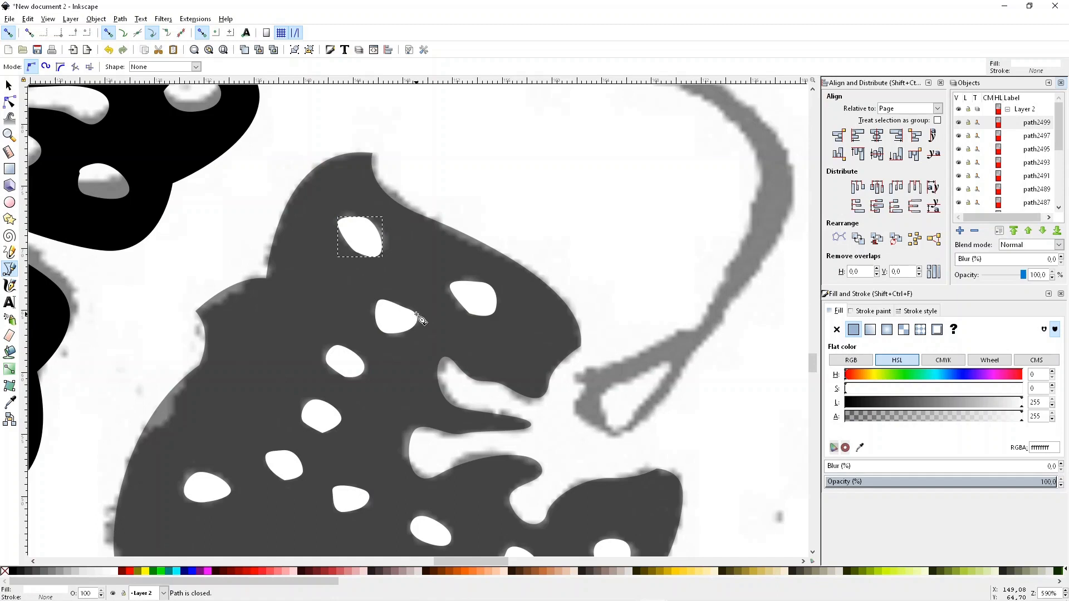
# Set the opacity of the motif's black base shape to 100%.
pyautogui.keyDown('ctrl'); pyautogui.scroll(-2, 422, 319); pyautogui.keyUp('ctrl')
pyautogui.click(9, 86)
pyautogui.click(397, 366)
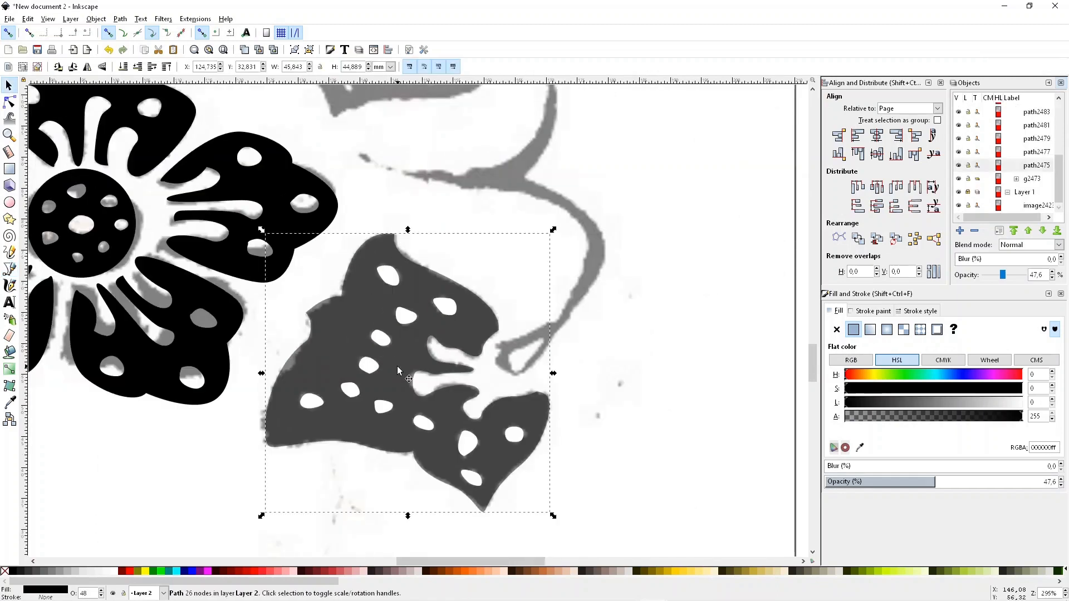
pyautogui.moveTo(952, 483); pyautogui.dragTo(1067, 489)
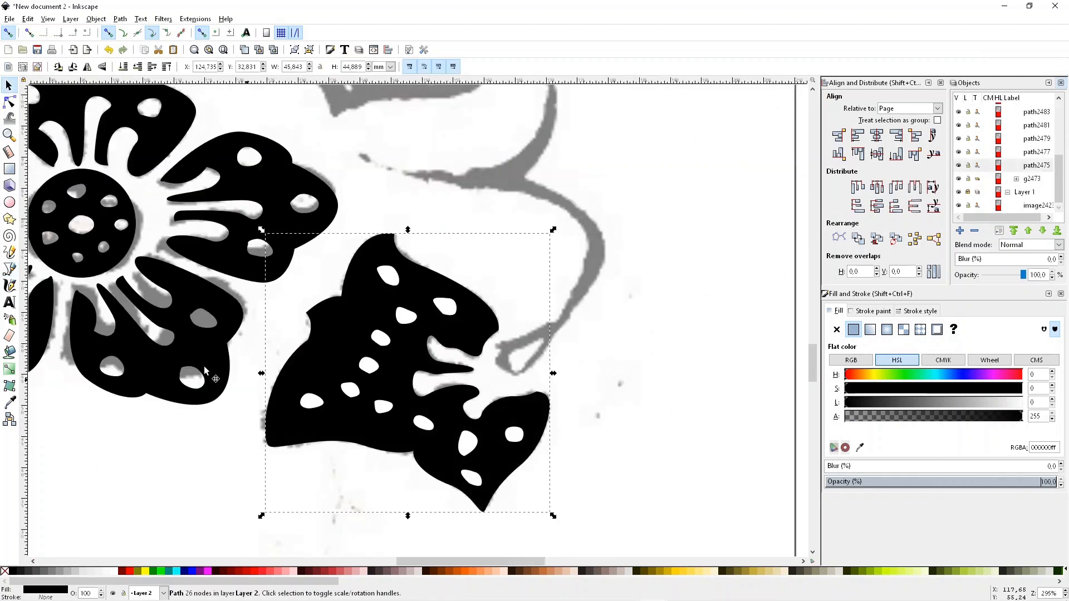
# Combine all twelve white dots on the motif into a single path.
pyautogui.click(517, 438)
pyautogui.keyDown('shift'); pyautogui.click(476, 480); pyautogui.keyUp('shift')
pyautogui.keyDown('shift'); pyautogui.click(468, 446); pyautogui.keyUp('shift')
pyautogui.keyDown('shift'); pyautogui.click(425, 424); pyautogui.keyUp('shift')
pyautogui.keyDown('shift'); pyautogui.click(384, 407); pyautogui.keyUp('shift')
pyautogui.keyDown('shift'); pyautogui.click(312, 401); pyautogui.keyUp('shift')
pyautogui.keyDown('shift'); pyautogui.click(350, 390); pyautogui.keyUp('shift')
pyautogui.keyDown('shift'); pyautogui.click(369, 366); pyautogui.keyUp('shift')
pyautogui.keyDown('shift'); pyautogui.click(381, 337); pyautogui.keyUp('shift')
pyautogui.keyDown('shift'); pyautogui.click(407, 315); pyautogui.keyUp('shift')
pyautogui.keyDown('shift'); pyautogui.click(388, 275); pyautogui.keyUp('shift')
pyautogui.keyDown('shift'); pyautogui.click(451, 308); pyautogui.keyUp('shift')
pyautogui.click(120, 18)
pyautogui.click(136, 139)
# Cut the combined dots out of the motif's black base shape with a Difference operation.
pyautogui.keyDown('shift'); pyautogui.click(351, 338); pyautogui.keyUp('shift')
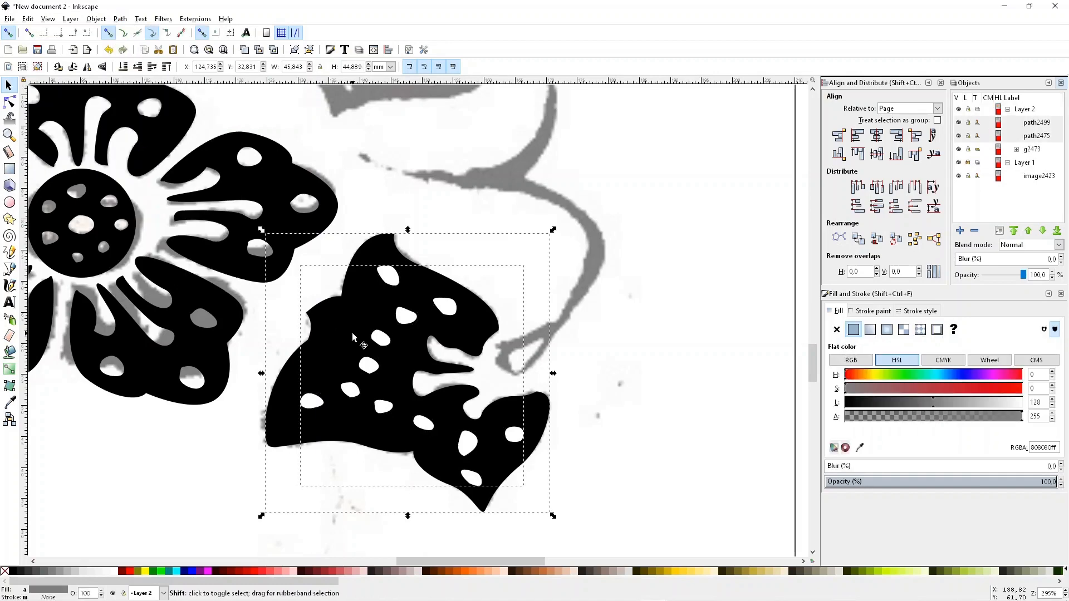
pyautogui.click(120, 19)
pyautogui.click(152, 98)
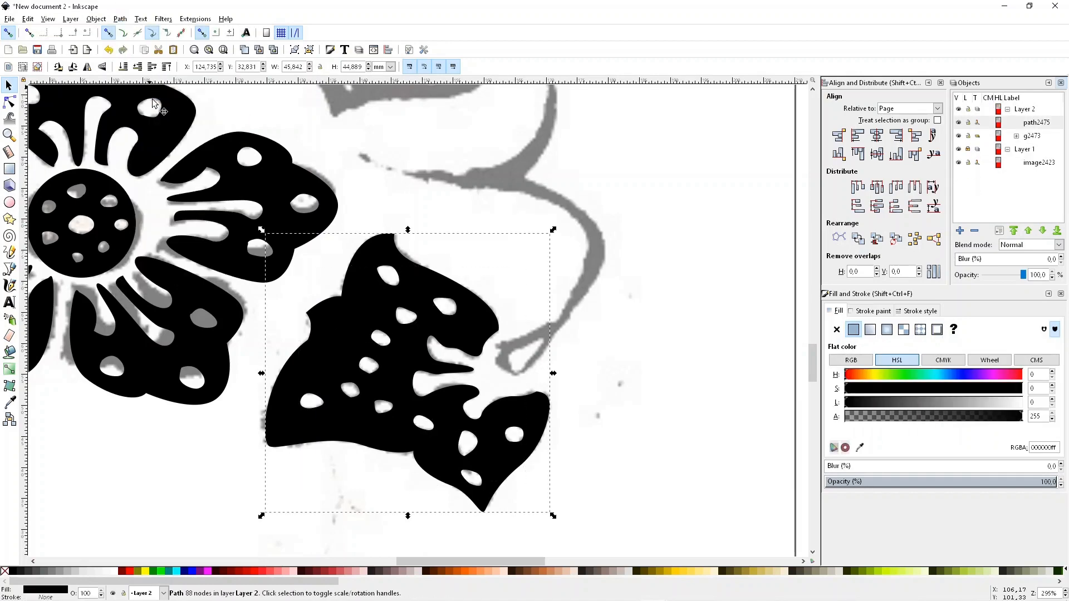
pyautogui.click(617, 453)
# Trace the outer edge of the upper dotted motif, from its right lobe around the pointed tips to the lower lobe.
pyautogui.scroll(6, 420, 310)
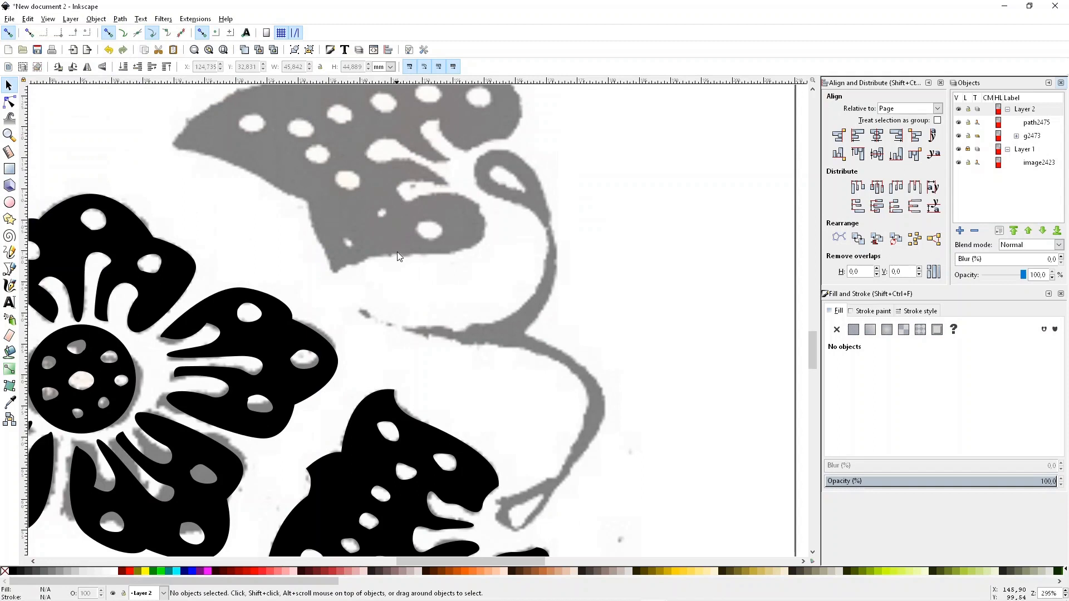
pyautogui.scroll(5, 399, 256)
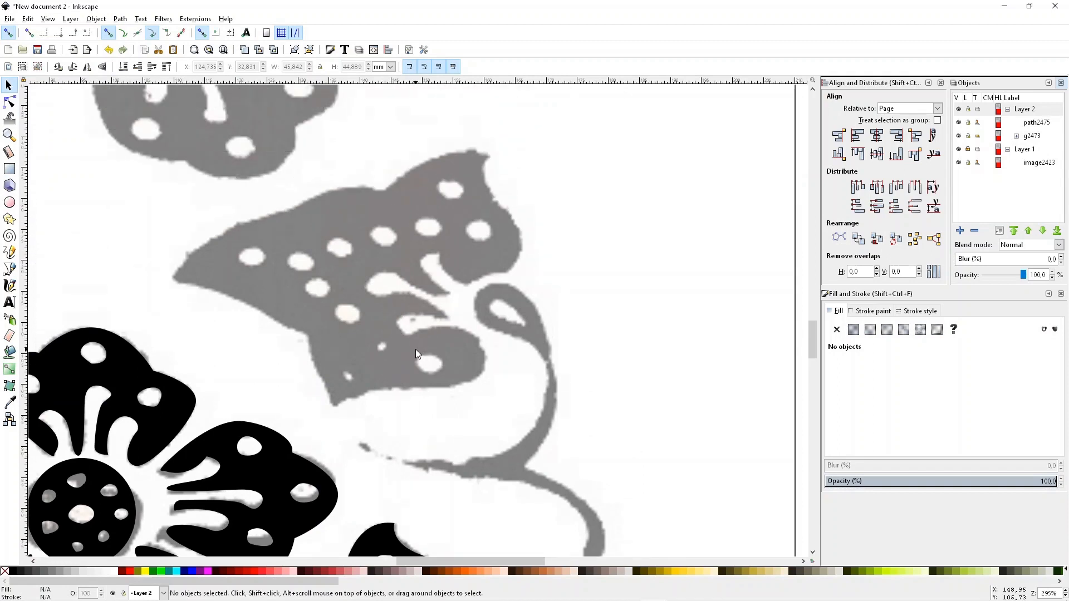
pyautogui.scroll(1, 415, 349)
pyautogui.scroll(1, 423, 359)
pyautogui.press('b')
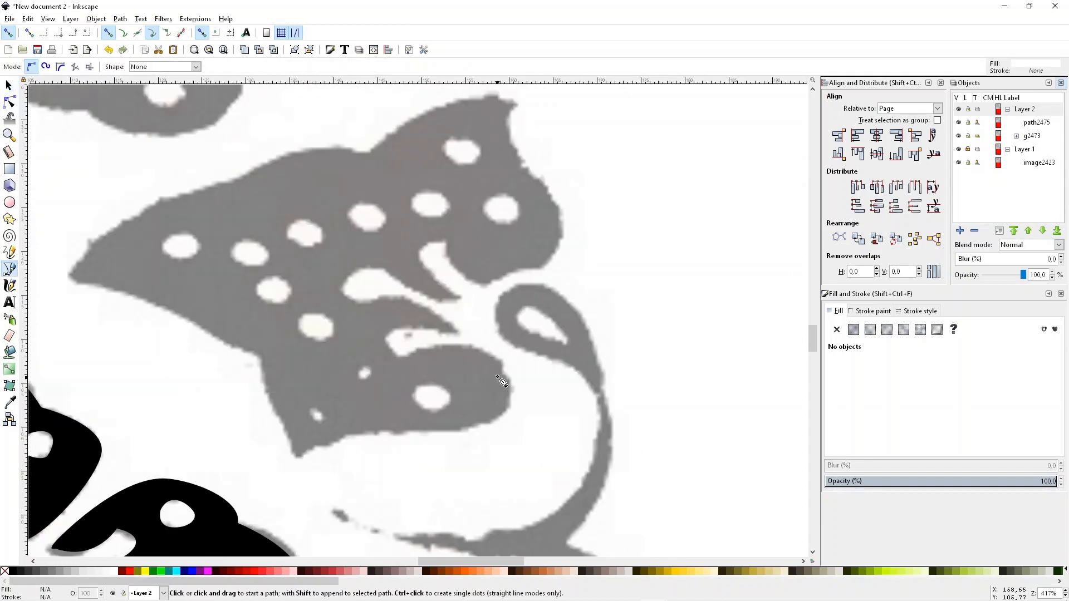
pyautogui.click(545, 265)
pyautogui.moveTo(544, 177); pyautogui.dragTo(560, 114)
pyautogui.click(253, 236)
pyautogui.moveTo(86, 334); pyautogui.dragTo(98, 377)
pyautogui.moveTo(179, 354); pyautogui.dragTo(236, 410)
pyautogui.click(273, 415)
pyautogui.moveTo(362, 488); pyautogui.dragTo(407, 495)
pyautogui.moveTo(447, 395); pyautogui.dragTo(448, 395)
# Trace the motif's inner teardrop notches, close the outline, and set the shape's opacity to 44.7%.
pyautogui.moveTo(413, 415); pyautogui.dragTo(399, 409)
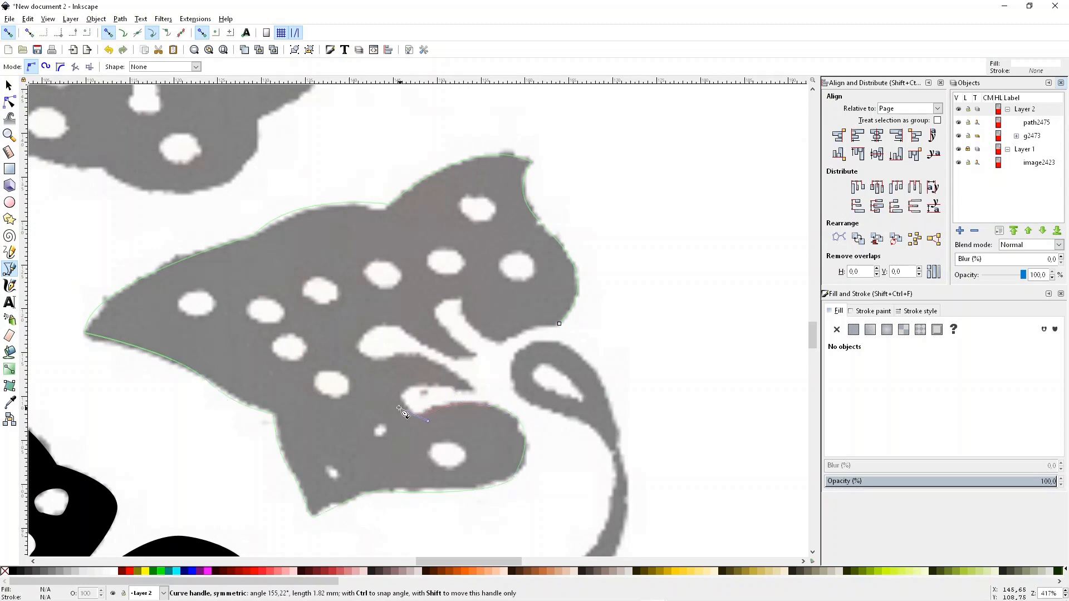
pyautogui.moveTo(365, 325); pyautogui.dragTo(365, 324)
pyautogui.moveTo(420, 342); pyautogui.dragTo(438, 359)
pyautogui.click(477, 355)
pyautogui.moveTo(435, 312); pyautogui.dragTo(437, 293)
pyautogui.click(460, 299)
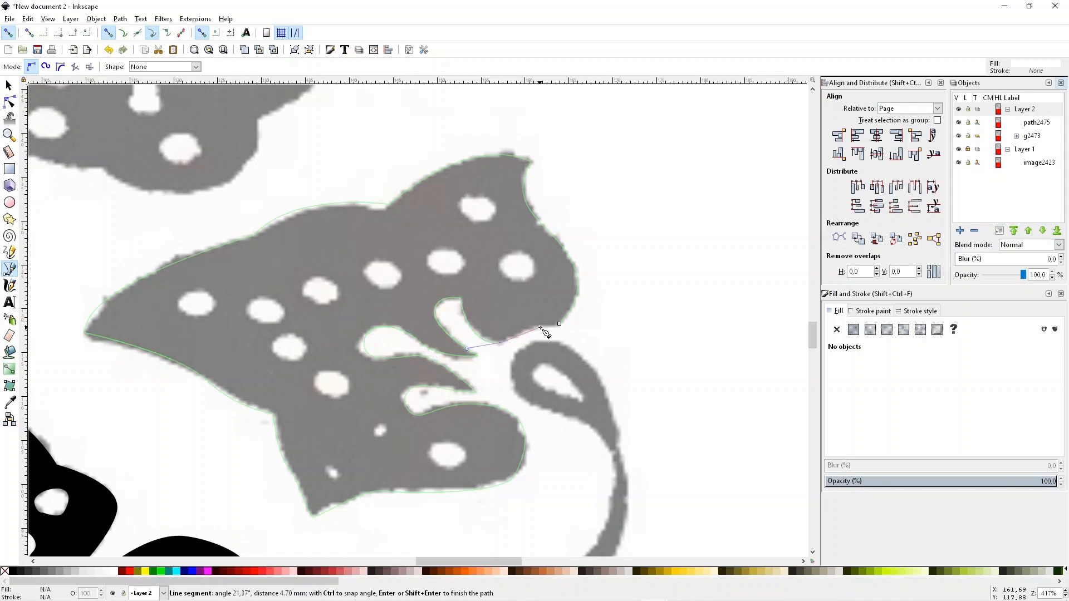
pyautogui.click(559, 324)
pyautogui.click(928, 482)
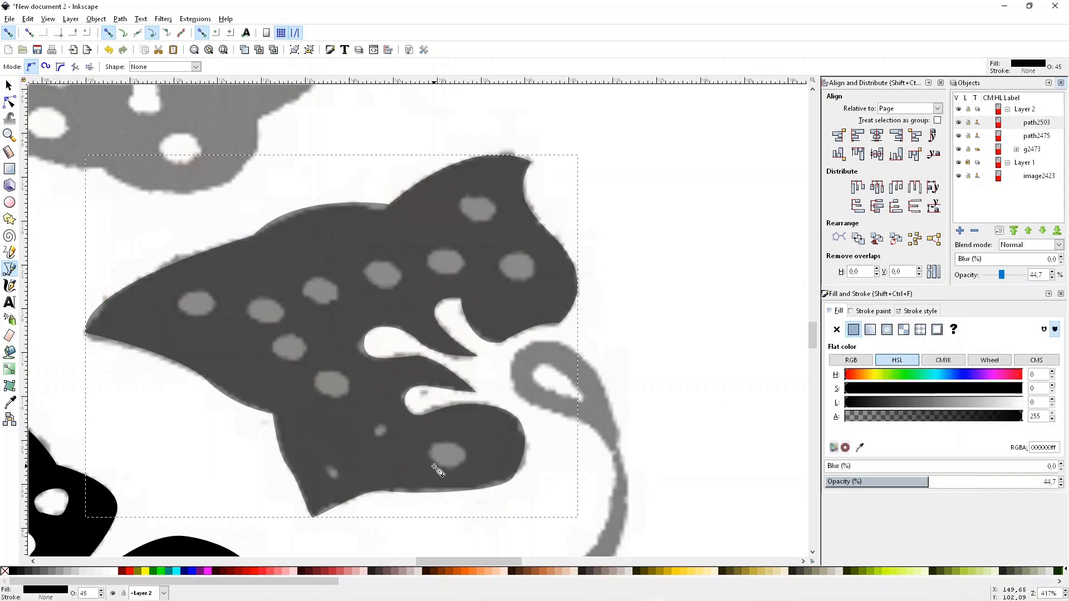
# Trace the dot in the motif's lower lobe as a closed shape with white fill and 100% opacity.
pyautogui.click(435, 463)
pyautogui.press('BackSpace')
pyautogui.moveTo(464, 462)
pyautogui.mouseDown()
pyautogui.moveTo(465, 452)
pyautogui.moveTo(446, 471)
pyautogui.mouseUp()
pyautogui.click(114, 571)
pyautogui.moveTo(936, 482); pyautogui.dragTo(1061, 482)
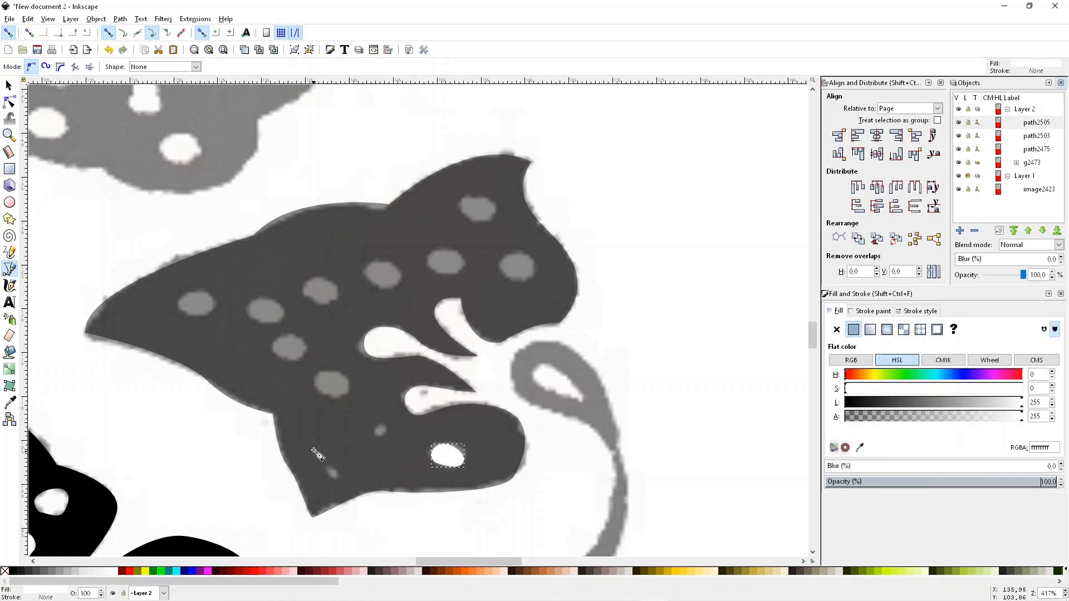
# Trace the small dot in the motif's lower corner in white and add a matching dot on the small spot above it.
pyautogui.click(333, 481)
pyautogui.click(333, 480)
pyautogui.moveTo(328, 467)
pyautogui.mouseDown()
pyautogui.moveTo(342, 469)
pyautogui.moveTo(384, 430)
pyautogui.moveTo(376, 449)
pyautogui.mouseUp()
pyautogui.press('s')
pyautogui.click(333, 473)
pyautogui.press('space')
pyautogui.press('space')
pyautogui.press('Delete')
# Place copies of the lower lobe's white dot on the nine remaining large dots of the motif.
pyautogui.click(445, 457)
pyautogui.press('space')
pyautogui.moveTo(446, 457); pyautogui.dragTo(478, 209)
pyautogui.press('space')
pyautogui.press('space')
pyautogui.press('space')
pyautogui.press('space')
pyautogui.press('space')
pyautogui.press('space')
pyautogui.press('space')
pyautogui.moveTo(523, 269); pyautogui.dragTo(518, 267)
pyautogui.moveTo(515, 282); pyautogui.dragTo(516, 286)
pyautogui.click(607, 332)
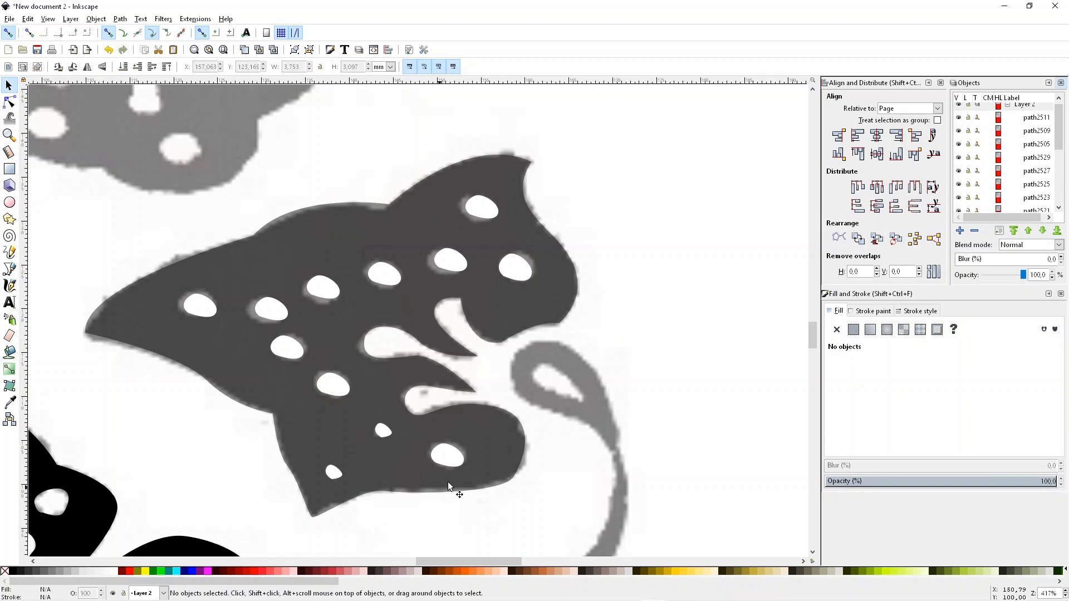
# Combine all the white dots on the upper motif into a single path.
pyautogui.click(445, 454)
pyautogui.keyDown('shift'); pyautogui.click(328, 470); pyautogui.keyUp('shift')
pyautogui.keyDown('shift'); pyautogui.click(382, 430); pyautogui.keyUp('shift')
pyautogui.keyDown('shift'); pyautogui.click(333, 385); pyautogui.keyUp('shift')
pyautogui.keyDown('shift'); pyautogui.click(284, 348); pyautogui.keyUp('shift')
pyautogui.keyDown('shift'); pyautogui.click(270, 310); pyautogui.keyUp('shift')
pyautogui.keyDown('shift'); pyautogui.click(202, 306); pyautogui.keyUp('shift')
pyautogui.keyDown('shift'); pyautogui.click(450, 260); pyautogui.keyUp('shift')
pyautogui.keyDown('shift'); pyautogui.click(516, 269); pyautogui.keyUp('shift')
pyautogui.keyDown('shift'); pyautogui.click(482, 208); pyautogui.keyUp('shift')
pyautogui.click(120, 18)
pyautogui.click(131, 154)
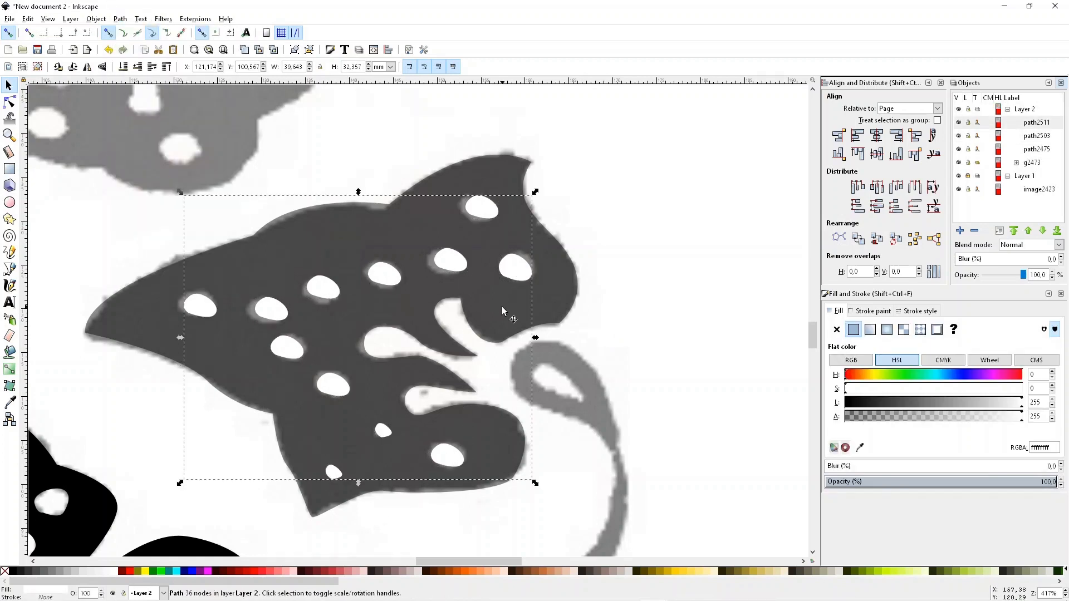
# Set the upper motif's base shape to 100% opacity and cut the combined dots out of it with Difference.
pyautogui.keyDown('shift'); pyautogui.click(328, 292); pyautogui.keyUp('shift')
pyautogui.click(121, 18)
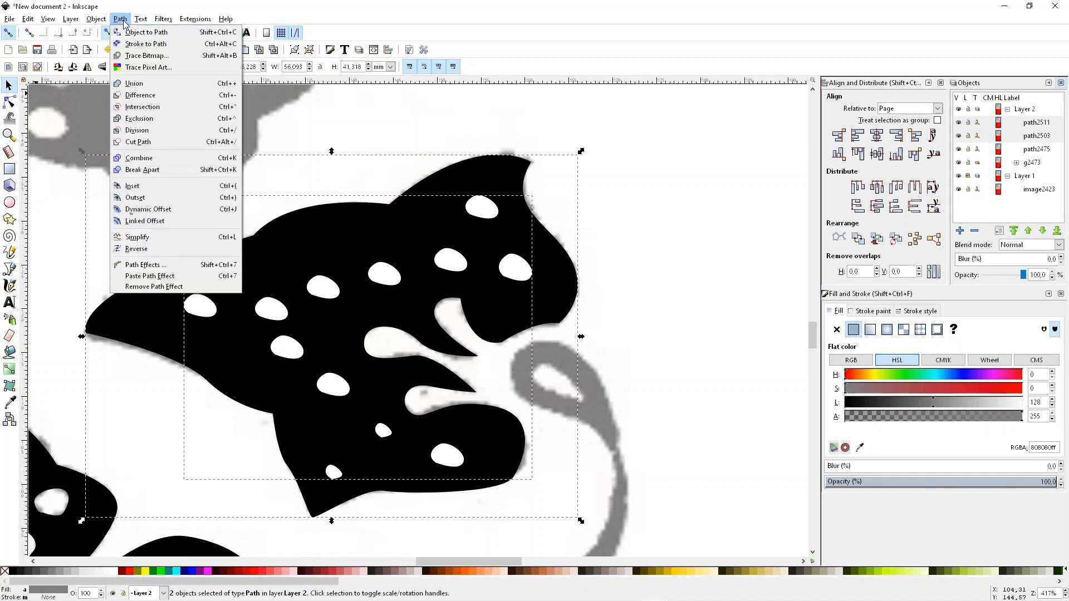
pyautogui.click(140, 95)
# Start tracing the thin vine beside the motifs, from its pointed tip around the upper loop back to the fork.
pyautogui.scroll(-6, 583, 358)
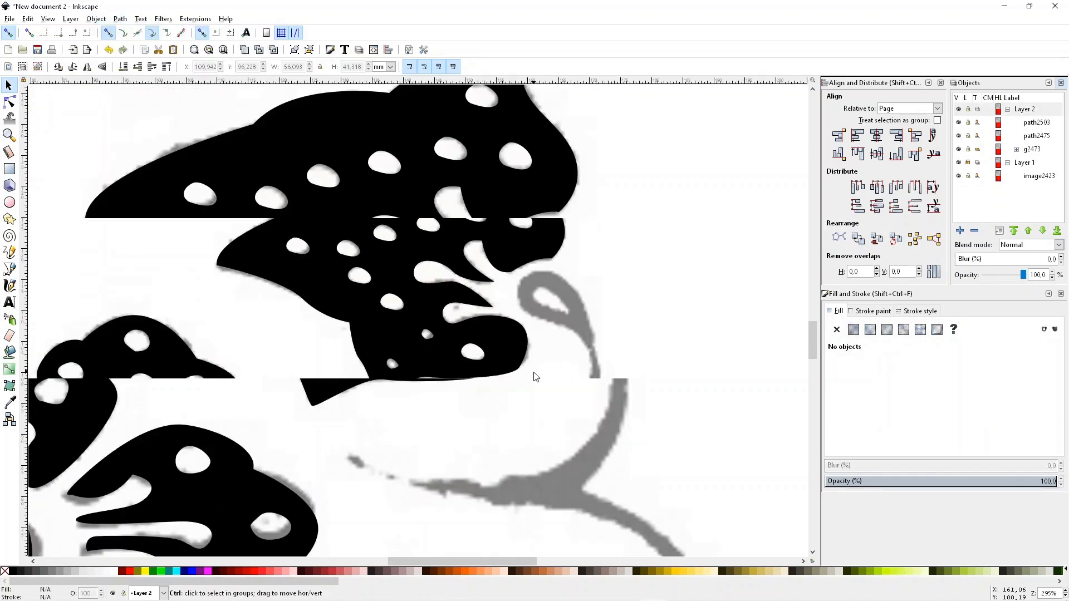
pyautogui.press('b')
pyautogui.click(349, 386)
pyautogui.moveTo(598, 358); pyautogui.dragTo(616, 316)
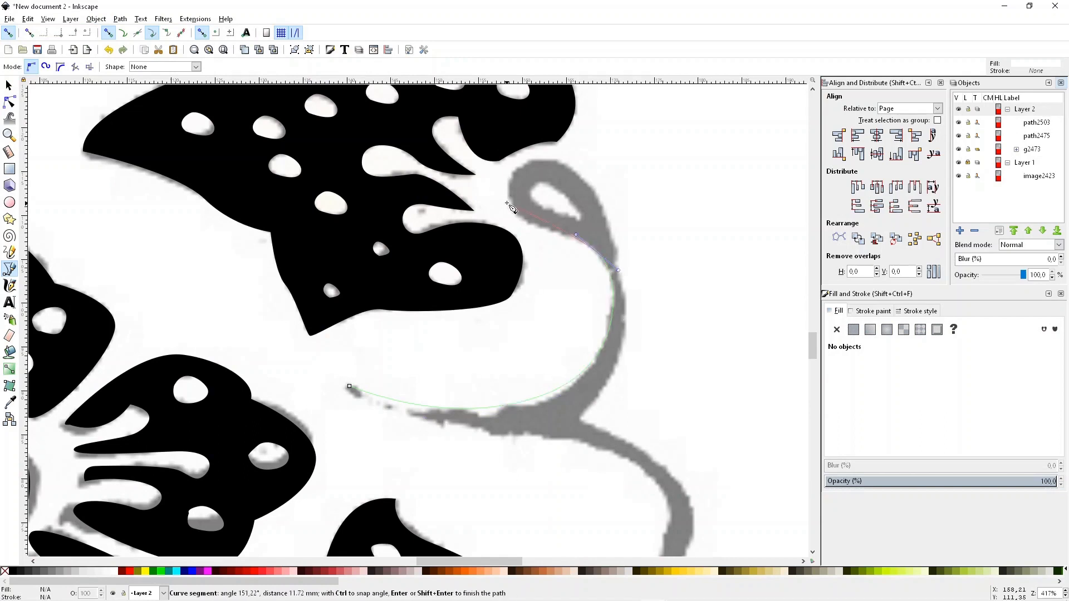
pyautogui.moveTo(519, 228); pyautogui.dragTo(499, 162)
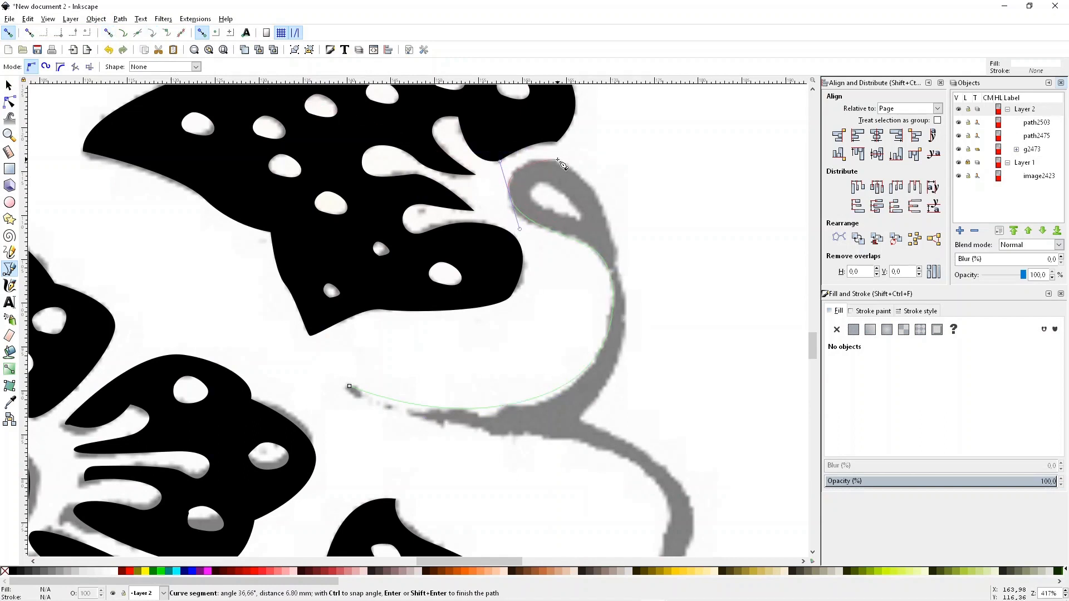
pyautogui.moveTo(599, 194); pyautogui.dragTo(599, 194)
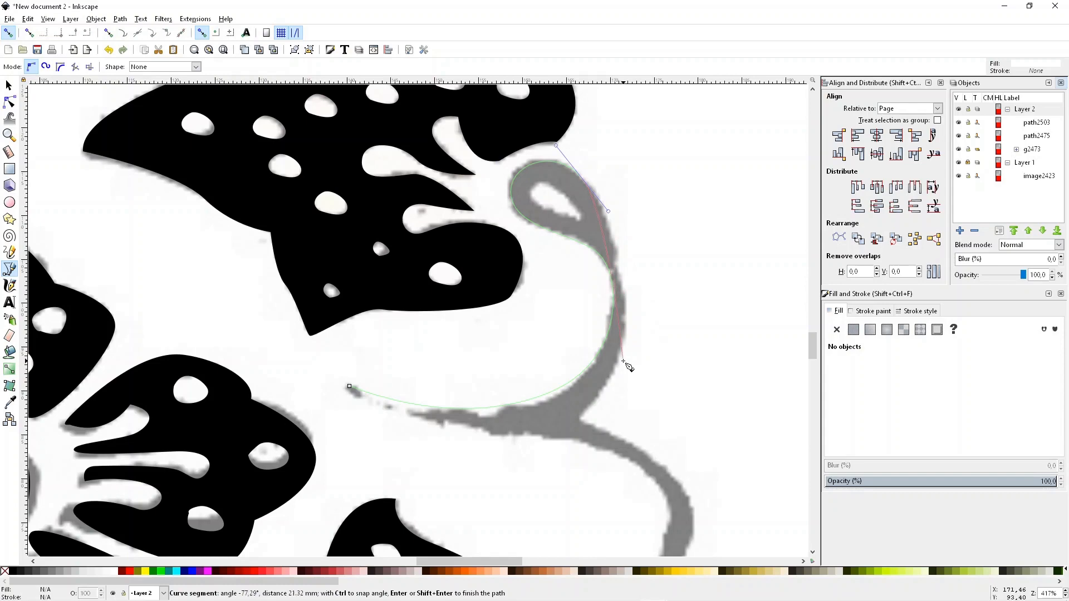
pyautogui.moveTo(583, 419); pyautogui.dragTo(498, 515)
# Trace the vine's lower branch and loop back to the pointed tip, close the outline, and fill it black at 44% opacity.
pyautogui.hotkey('shift', 'l')
pyautogui.moveTo(678, 434); pyautogui.dragTo(590, 215)
pyautogui.moveTo(605, 320); pyautogui.dragTo(580, 380)
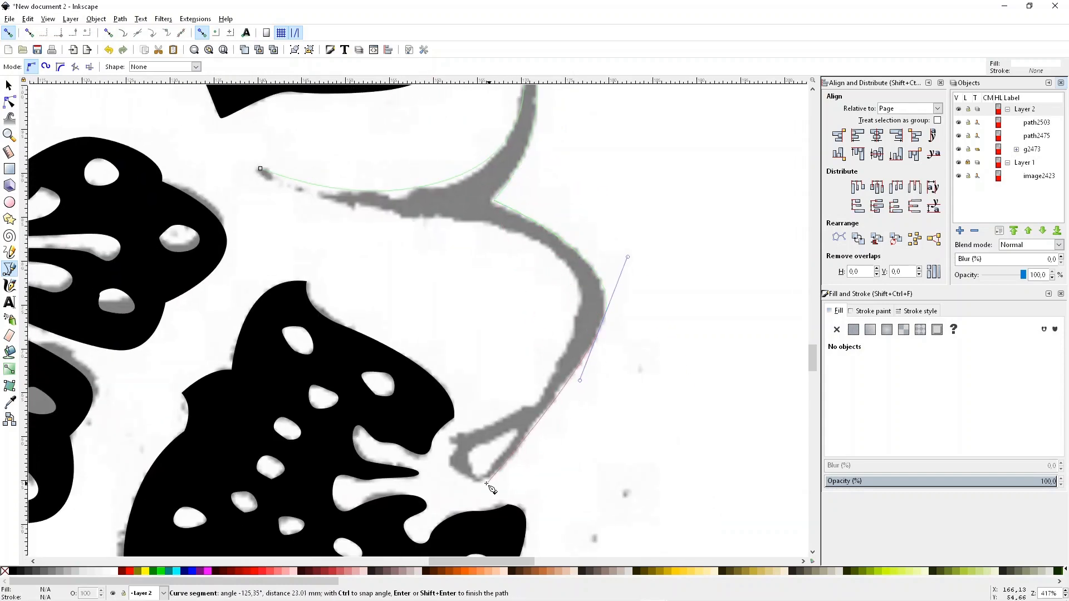
pyautogui.click(536, 431)
pyautogui.moveTo(471, 480); pyautogui.dragTo(444, 462)
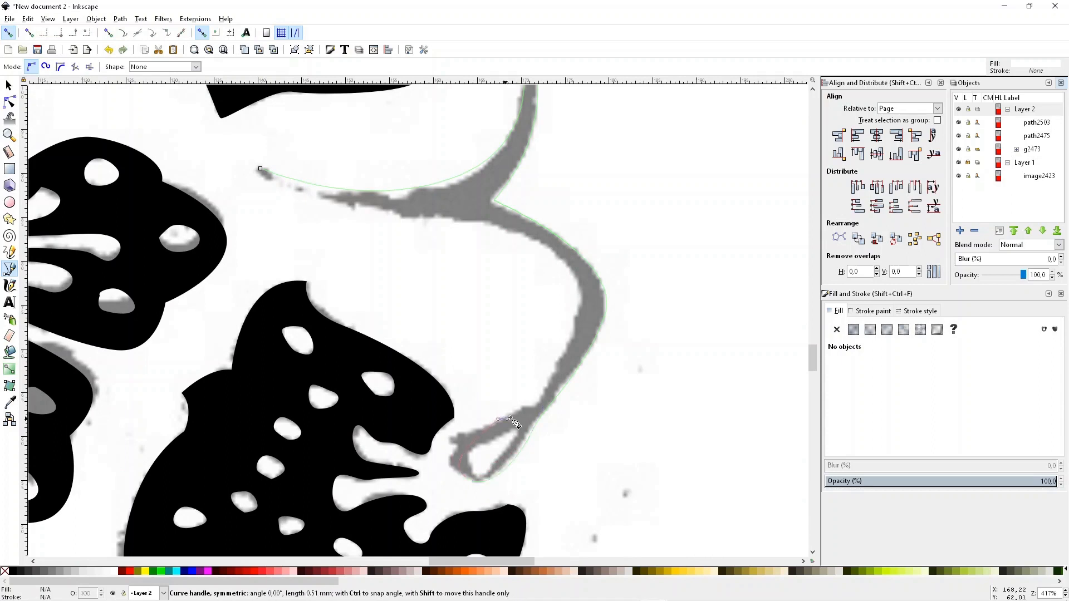
pyautogui.moveTo(582, 296); pyautogui.dragTo(591, 253)
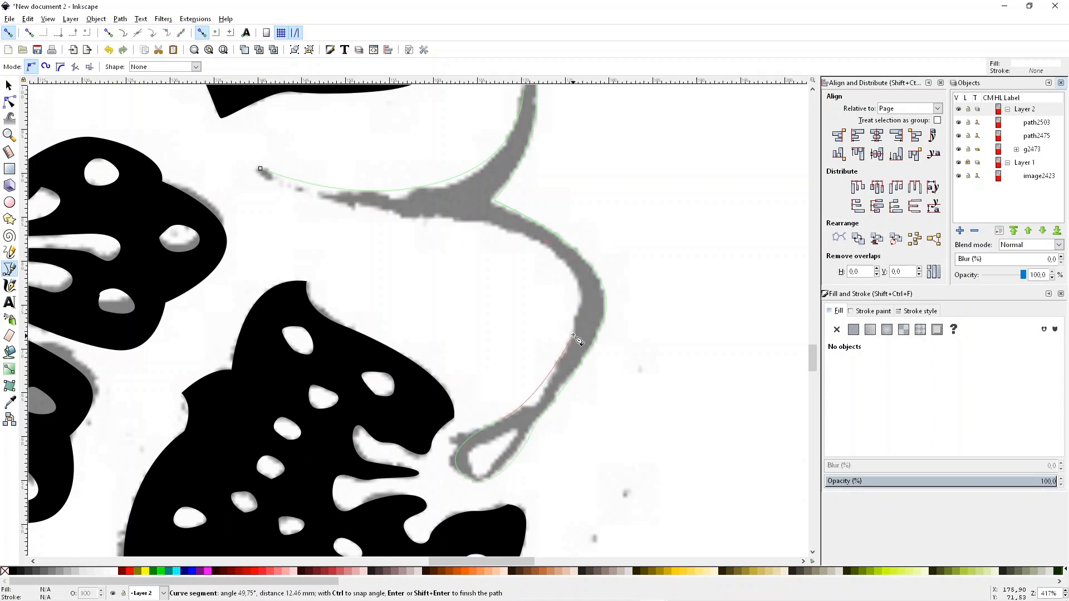
pyautogui.moveTo(460, 224); pyautogui.dragTo(279, 184)
pyautogui.click(260, 168)
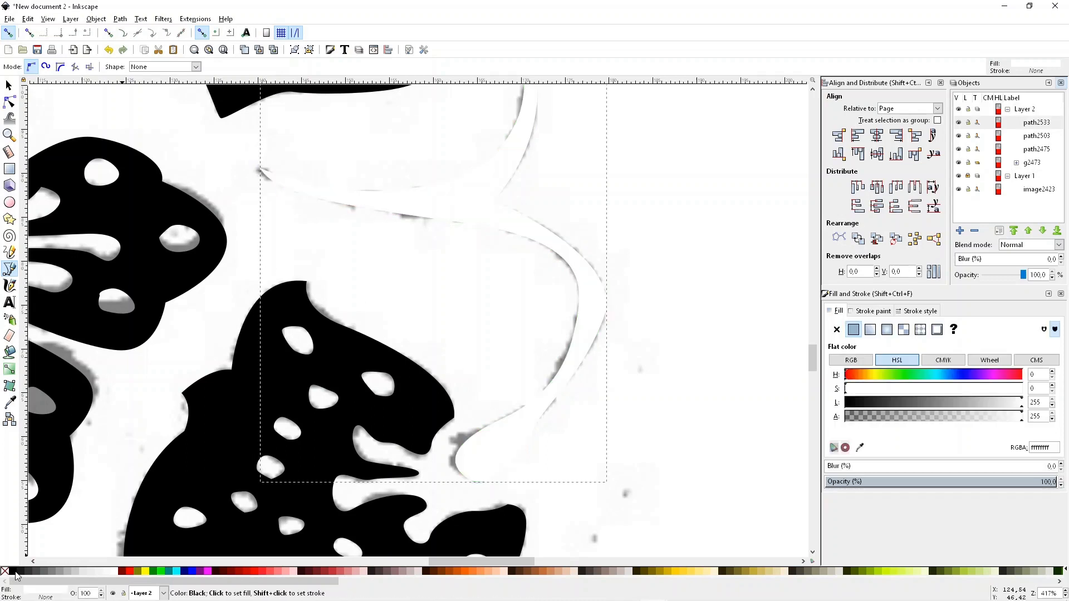
pyautogui.click(921, 483)
# Trace the opening of the vine's lower loop as a closed shape with white fill and 100% opacity.
pyautogui.scroll(1, 501, 473)
pyautogui.click(465, 470)
pyautogui.moveTo(518, 407); pyautogui.dragTo(607, 372)
pyautogui.click(114, 571)
pyautogui.moveTo(931, 482); pyautogui.dragTo(1057, 483)
# Trace the teardrop opening of the vine's upper loop as a closed white shape.
pyautogui.scroll(13, 654, 360)
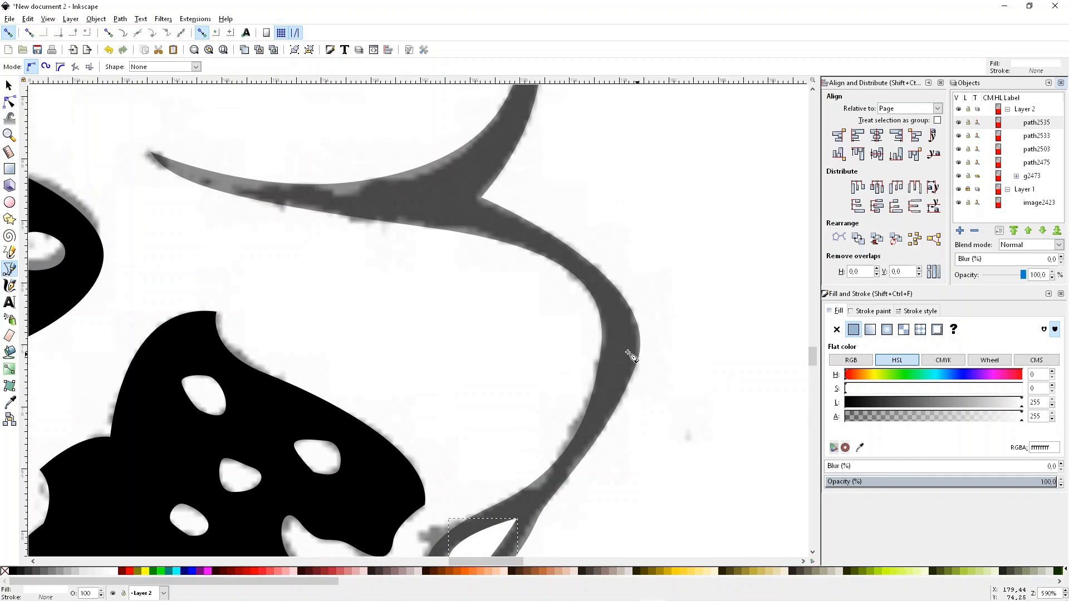
pyautogui.scroll(10, 630, 323)
pyautogui.click(483, 318)
pyautogui.moveTo(413, 273); pyautogui.dragTo(392, 298)
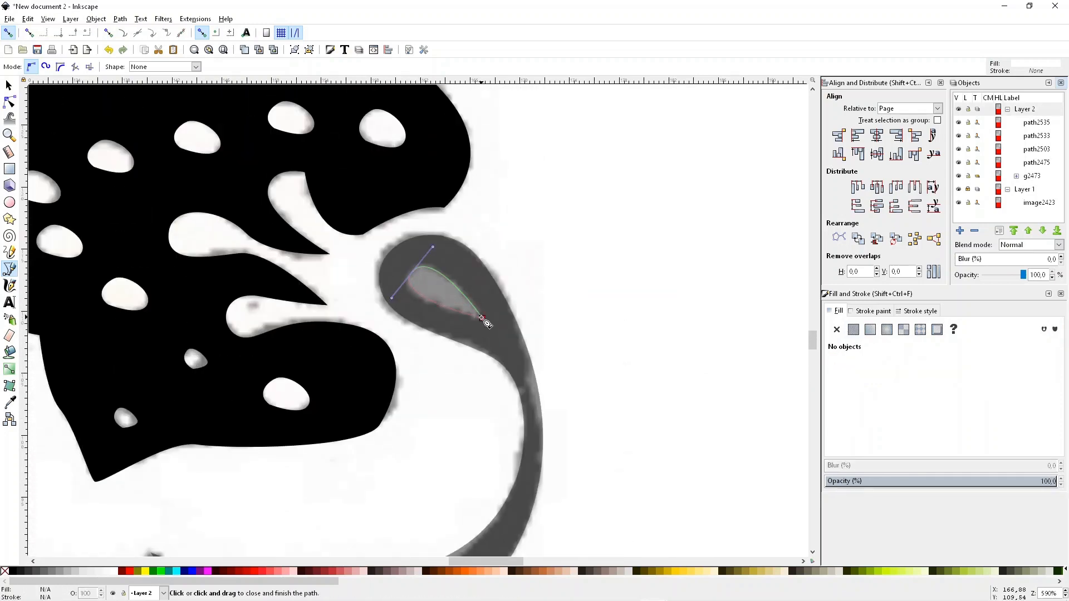
pyautogui.click(482, 317)
# Set the opacity of the vine's black shape to 100%.
pyautogui.scroll(-8, 609, 395)
pyautogui.click(9, 86)
pyautogui.click(557, 365)
pyautogui.click(587, 458)
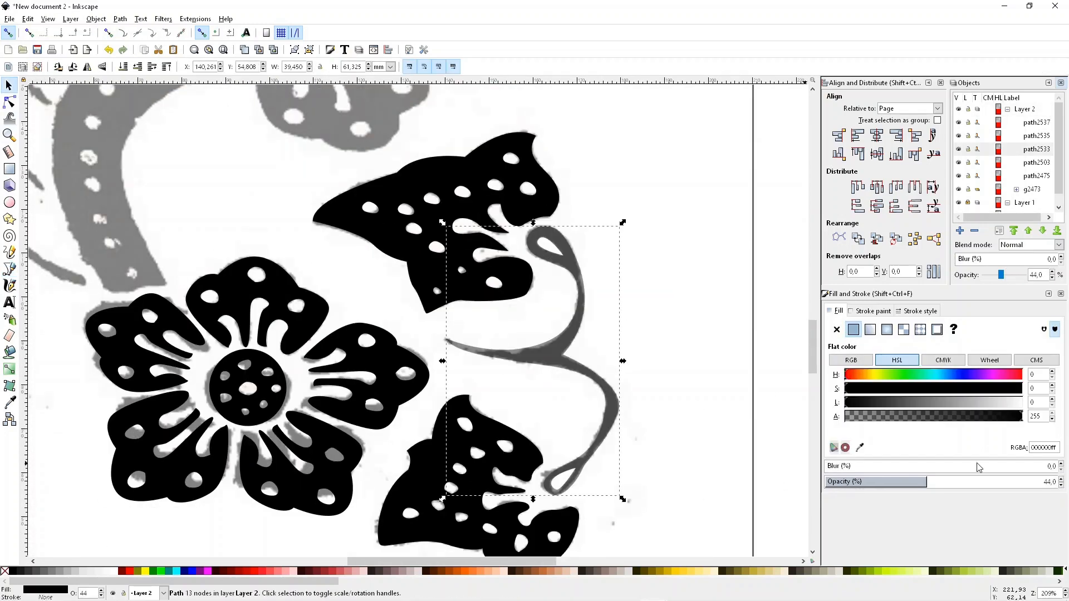
pyautogui.moveTo(963, 482); pyautogui.dragTo(1057, 482)
# Combine the two white loop openings and cut them out of the black vine with Difference.
pyautogui.click(562, 479)
pyautogui.keyDown('shift'); pyautogui.click(548, 245); pyautogui.keyUp('shift')
pyautogui.click(121, 19)
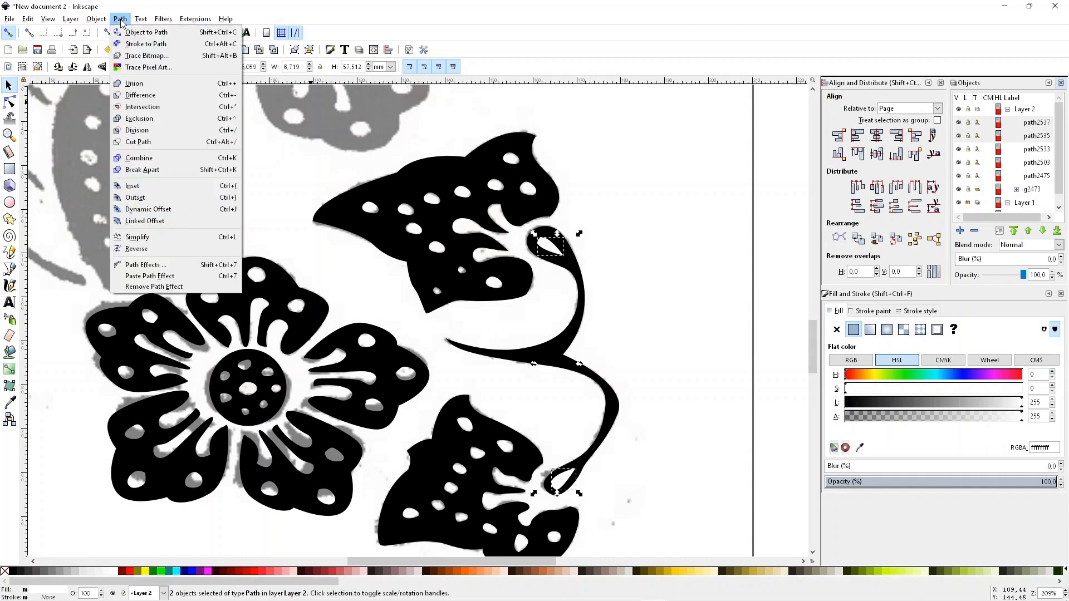
pyautogui.click(145, 159)
pyautogui.keyDown('shift'); pyautogui.click(524, 359); pyautogui.keyUp('shift')
pyautogui.click(121, 19)
pyautogui.click(138, 95)
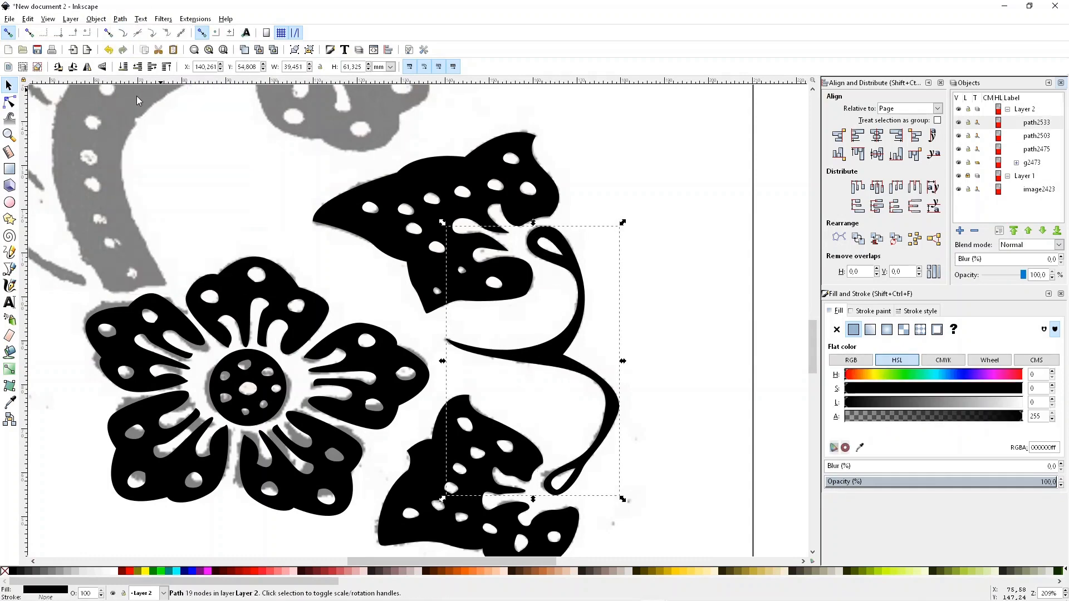
pyautogui.click(262, 571)
pyautogui.click(246, 571)
pyautogui.hotkey('ctrl', 'z')
pyautogui.hotkey('ctrl', 'z')
# Start tracing the large curved stem from its base above the flower, up its outer bend and around the spiral's inner edge.
pyautogui.click(444, 389)
pyautogui.press('space')
pyautogui.moveTo(262, 208); pyautogui.dragTo(432, 336)
pyautogui.scroll(-3, 377, 334)
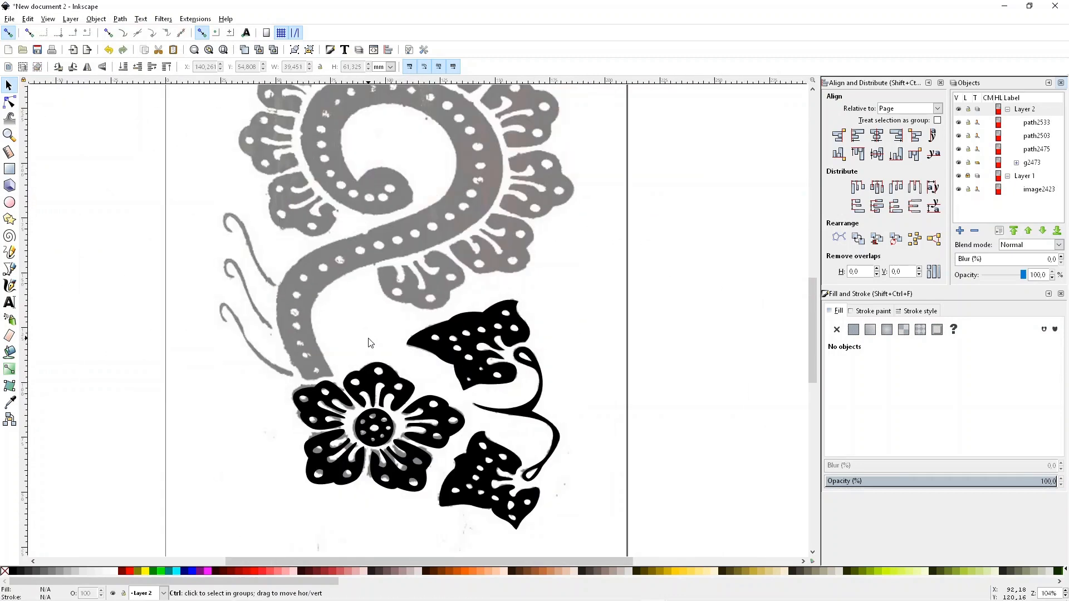
pyautogui.press('b')
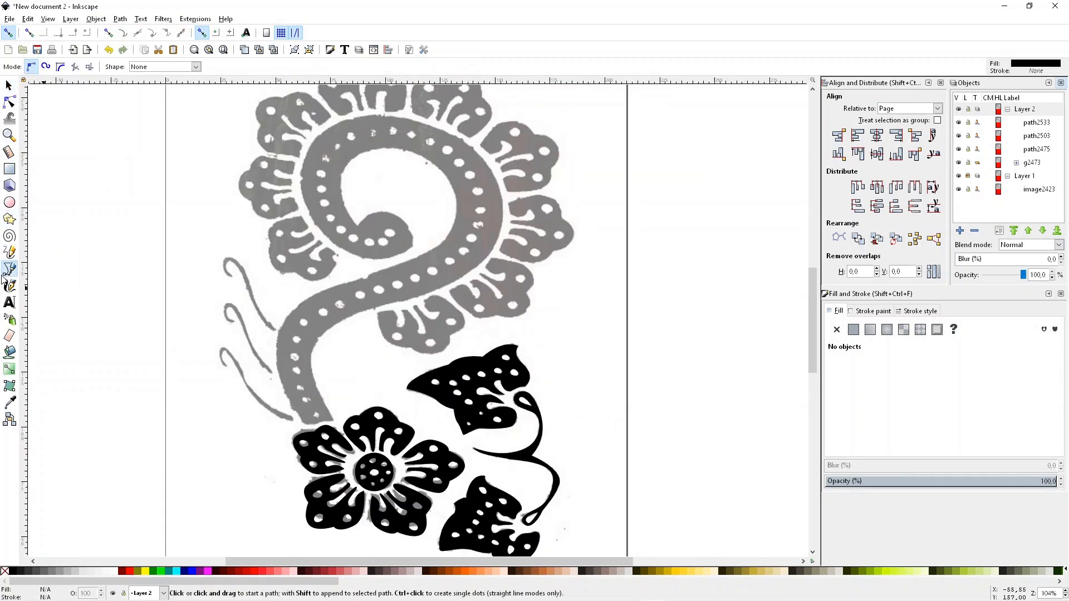
pyautogui.click(302, 422)
pyautogui.moveTo(277, 336); pyautogui.dragTo(469, 229)
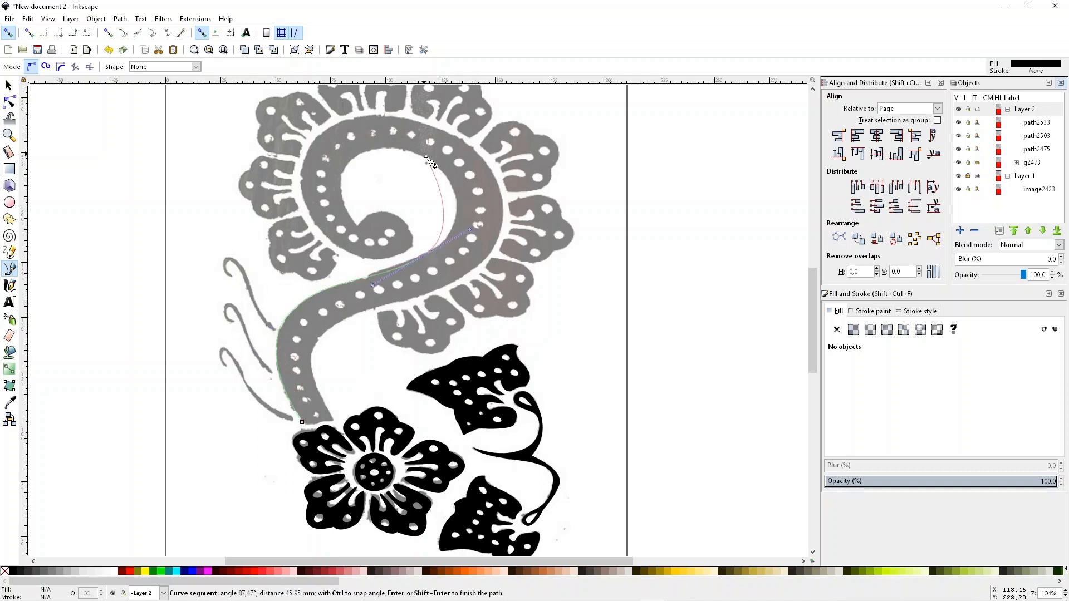
pyautogui.moveTo(403, 149); pyautogui.dragTo(332, 124)
pyautogui.moveTo(439, 167); pyautogui.dragTo(417, 148)
pyautogui.moveTo(341, 175); pyautogui.dragTo(328, 212)
pyautogui.press('BackSpace')
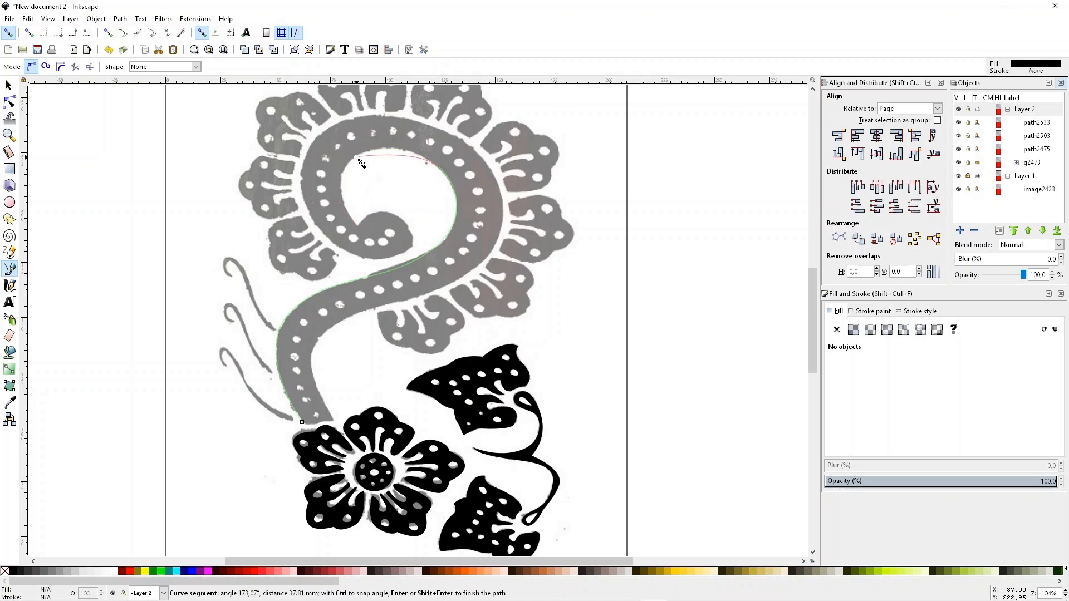
# Continue the stem outline around the rounded spiral tip and back along the spiral's outer edge.
pyautogui.moveTo(357, 226); pyautogui.dragTo(333, 252)
pyautogui.moveTo(310, 150); pyautogui.dragTo(328, 102)
pyautogui.moveTo(453, 136); pyautogui.dragTo(489, 161)
pyautogui.moveTo(496, 246); pyautogui.dragTo(477, 302)
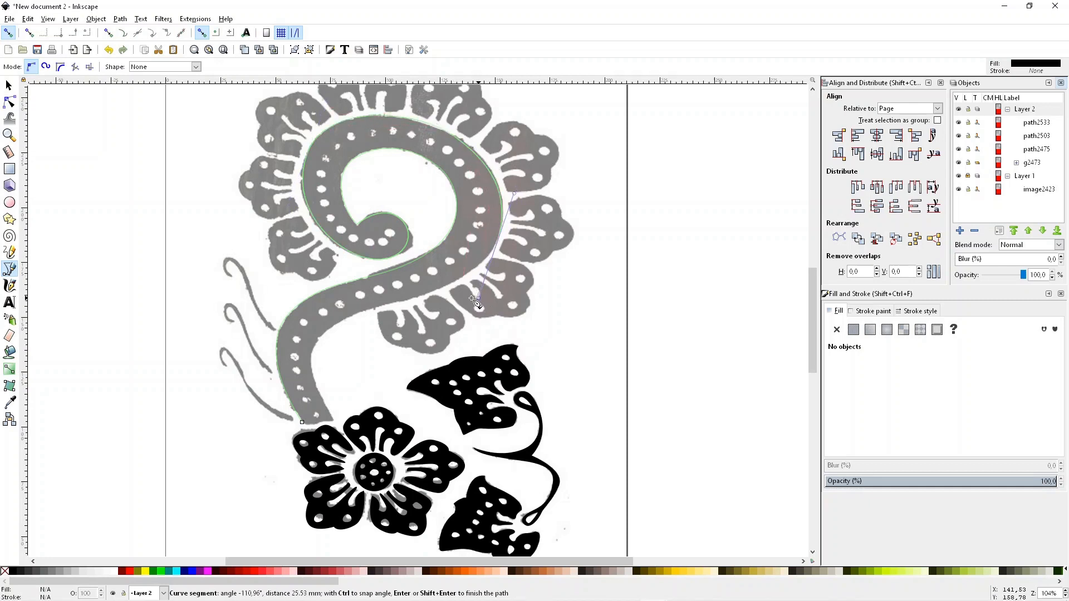
pyautogui.press('BackSpace')
pyautogui.moveTo(495, 249); pyautogui.dragTo(479, 307)
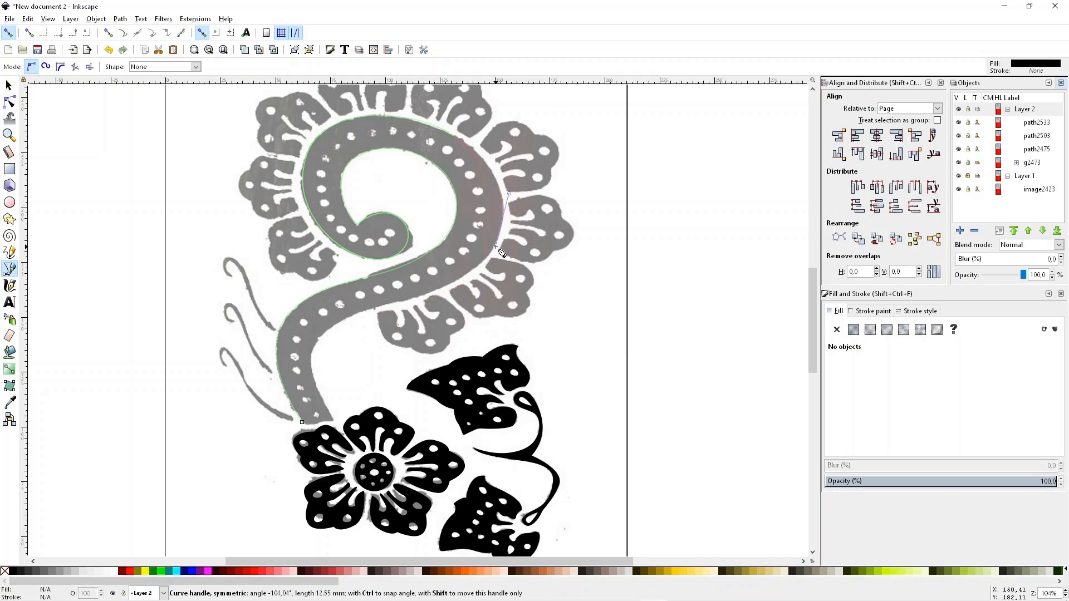
# Trace the stem's underside down to its base, close the outline, and set the shape's opacity to 55%.
pyautogui.moveTo(393, 308); pyautogui.dragTo(307, 328)
pyautogui.moveTo(312, 366); pyautogui.dragTo(320, 395)
pyautogui.click(334, 422)
pyautogui.scroll(3, 322, 416)
pyautogui.moveTo(323, 432); pyautogui.dragTo(258, 433)
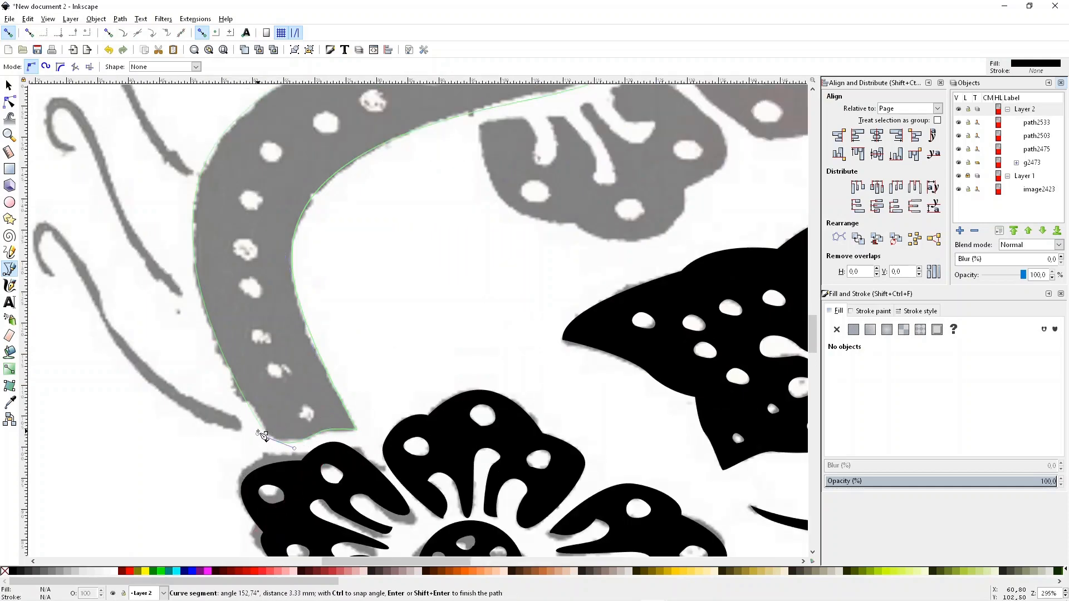
pyautogui.click(259, 433)
pyautogui.scroll(-3, 421, 351)
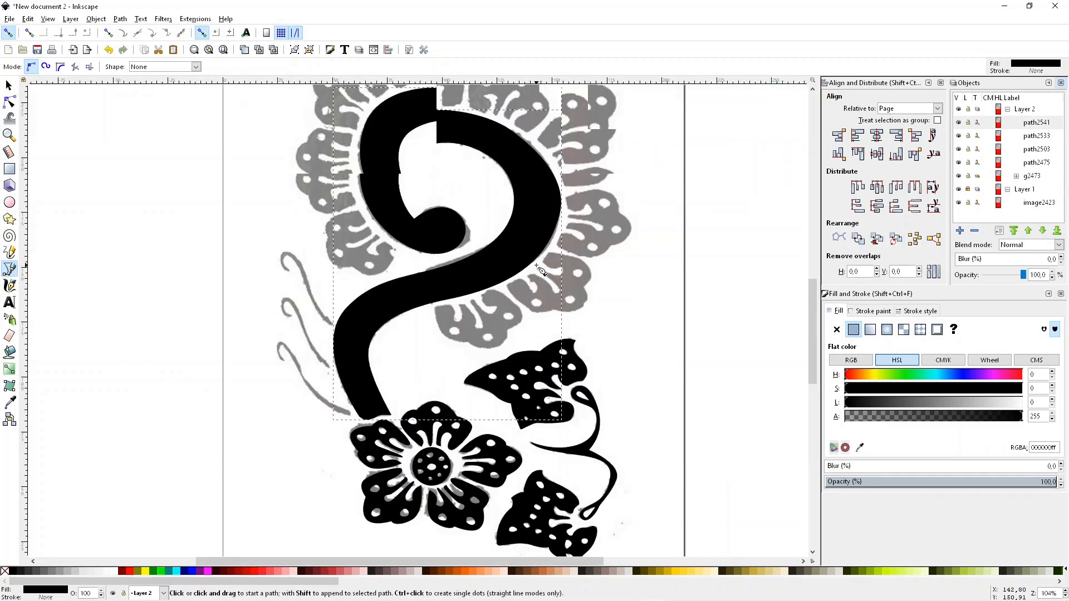
pyautogui.click(953, 482)
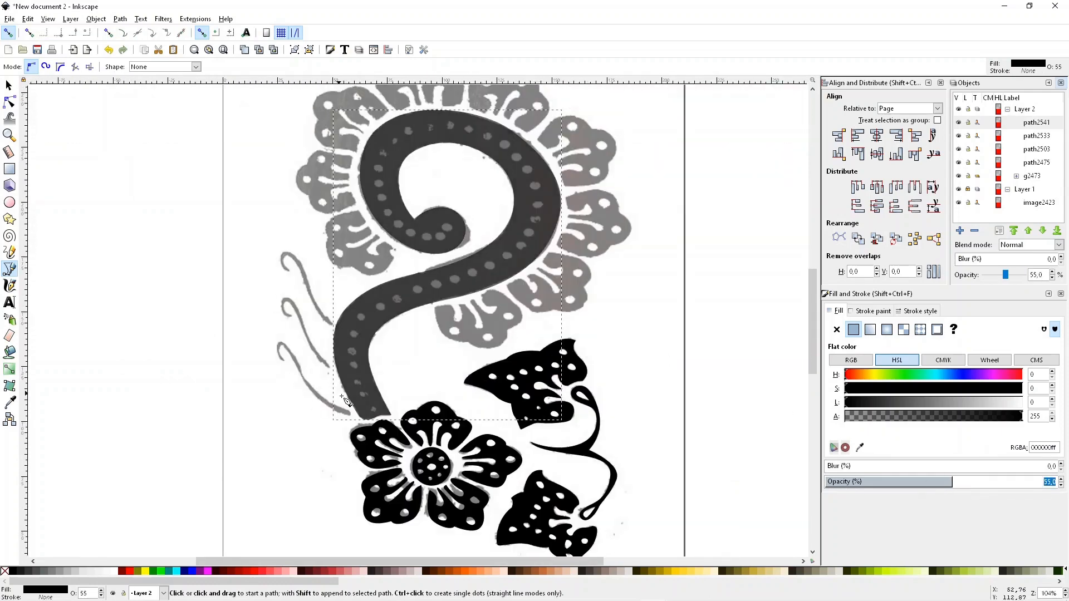
# Trace the lowest dot at the stem's base as a closed shape with white fill and 100% opacity.
pyautogui.scroll(3, 339, 395)
pyautogui.moveTo(378, 418); pyautogui.dragTo(393, 422)
pyautogui.moveTo(389, 413); pyautogui.dragTo(382, 424)
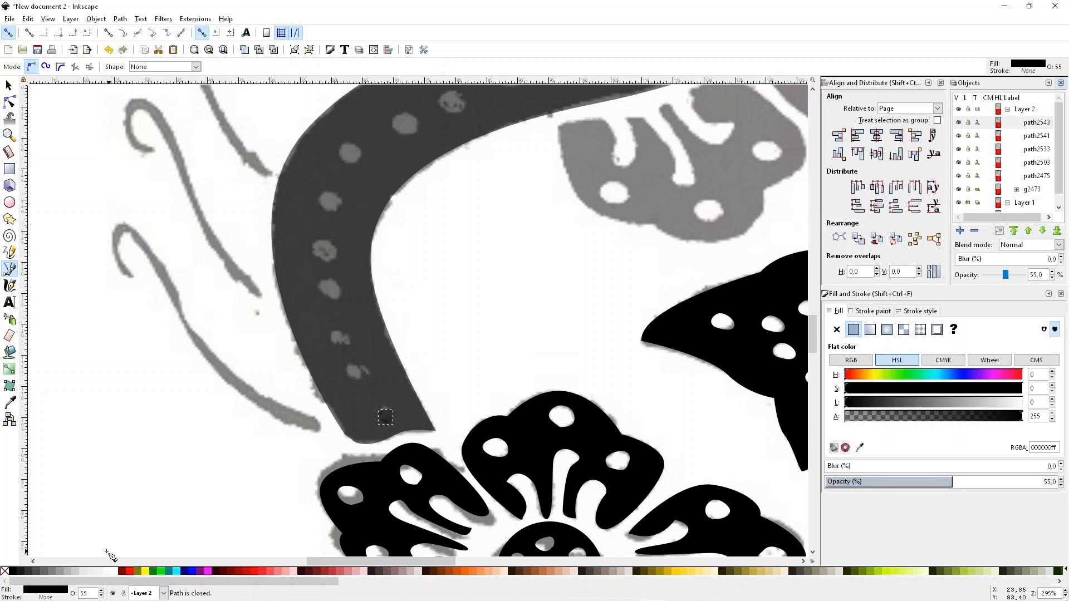
pyautogui.click(114, 571)
pyautogui.moveTo(952, 481); pyautogui.dragTo(1067, 482)
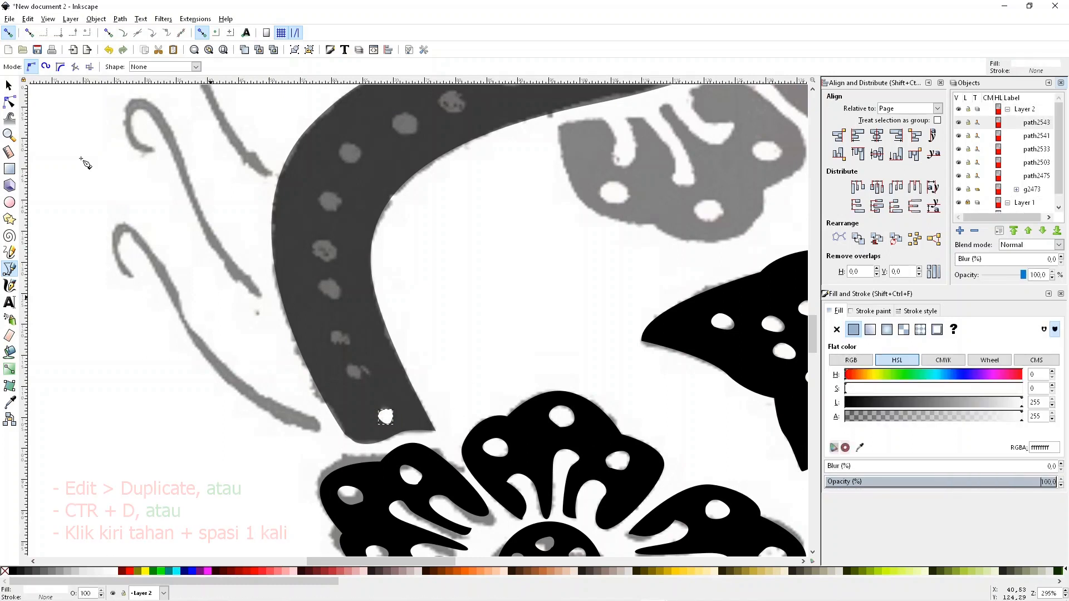
# Duplicate the white base dot onto the next three dot marks up the lower stem, enlarging the uppermost copy to about 3.5 mm.
pyautogui.click(9, 85)
pyautogui.click(450, 368)
pyautogui.click(386, 420)
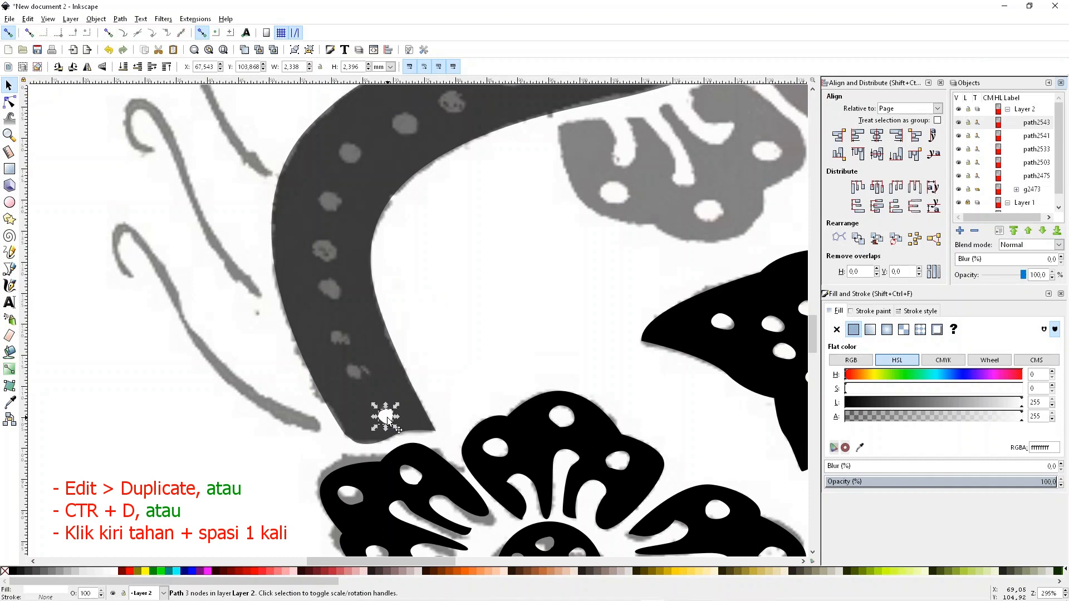
pyautogui.press('space')
pyautogui.moveTo(388, 422)
pyautogui.mouseDown()
pyautogui.moveTo(355, 383)
pyautogui.moveTo(330, 290)
pyautogui.mouseUp()
pyautogui.press('space')
pyautogui.press('space')
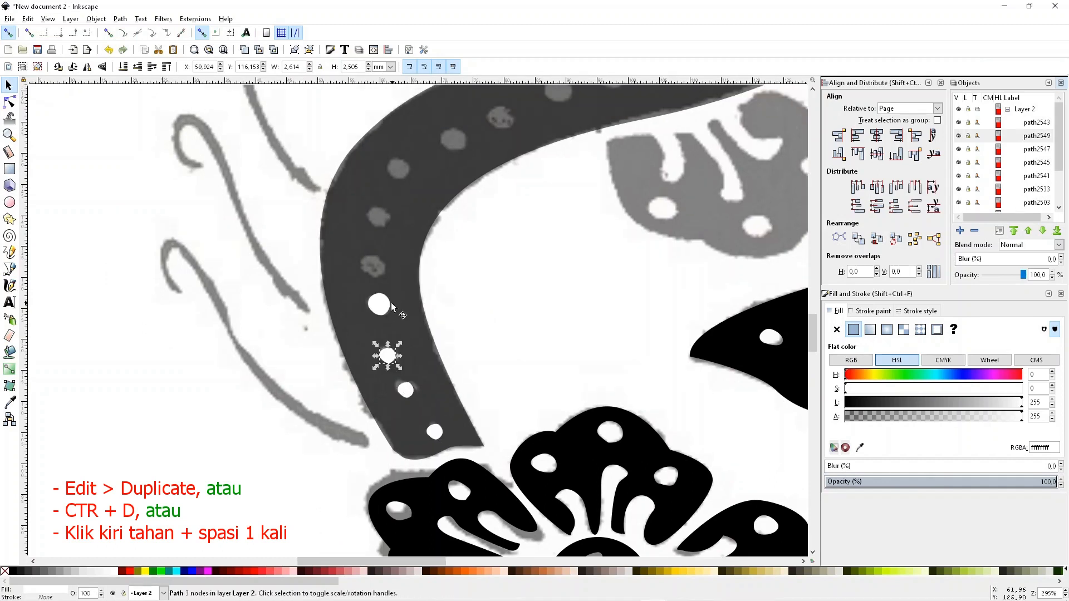
# Place copies of the enlarged white dot on the marks around the stem's lower bend.
pyautogui.moveTo(383, 305)
pyautogui.mouseDown()
pyautogui.moveTo(372, 244)
pyautogui.moveTo(392, 176)
pyautogui.moveTo(450, 155)
pyautogui.mouseUp()
pyautogui.press('space')
pyautogui.press('space')
pyautogui.press('space')
pyautogui.press('space')
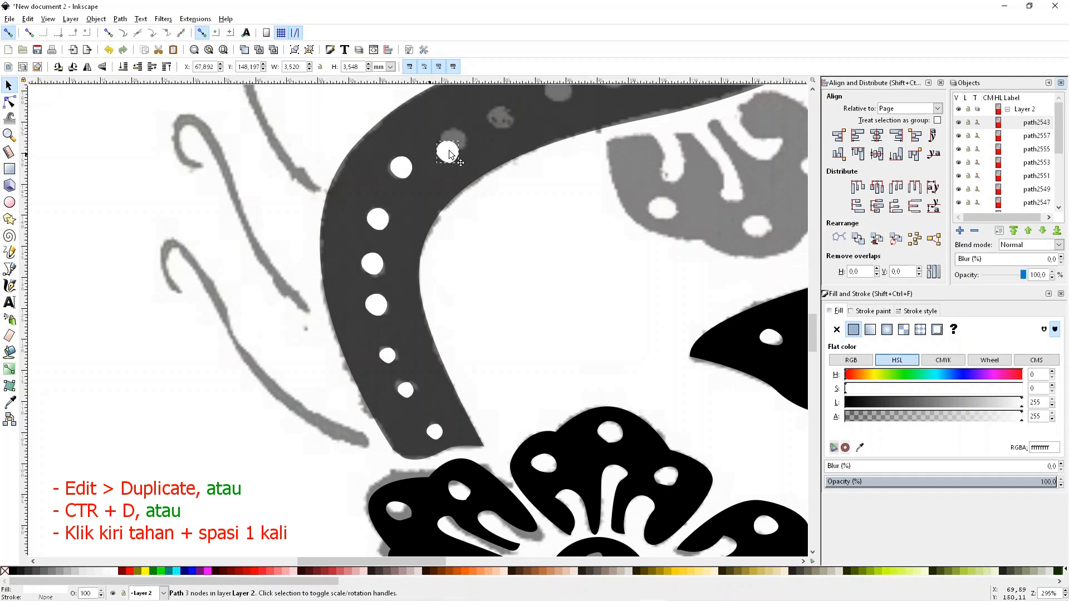
pyautogui.press('space')
pyautogui.scroll(-2, 409, 301)
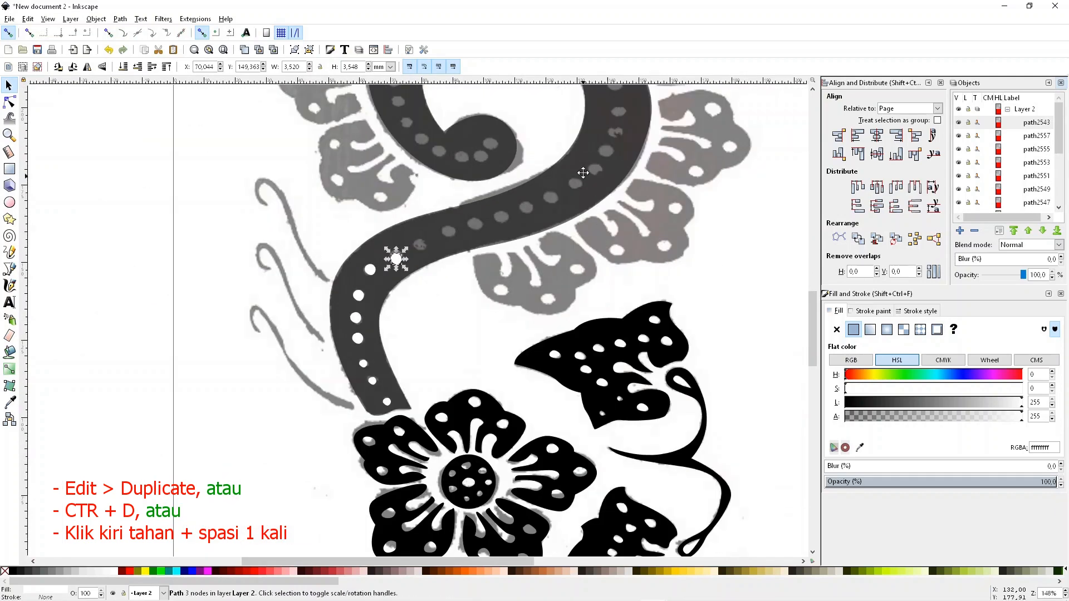
pyautogui.press('space')
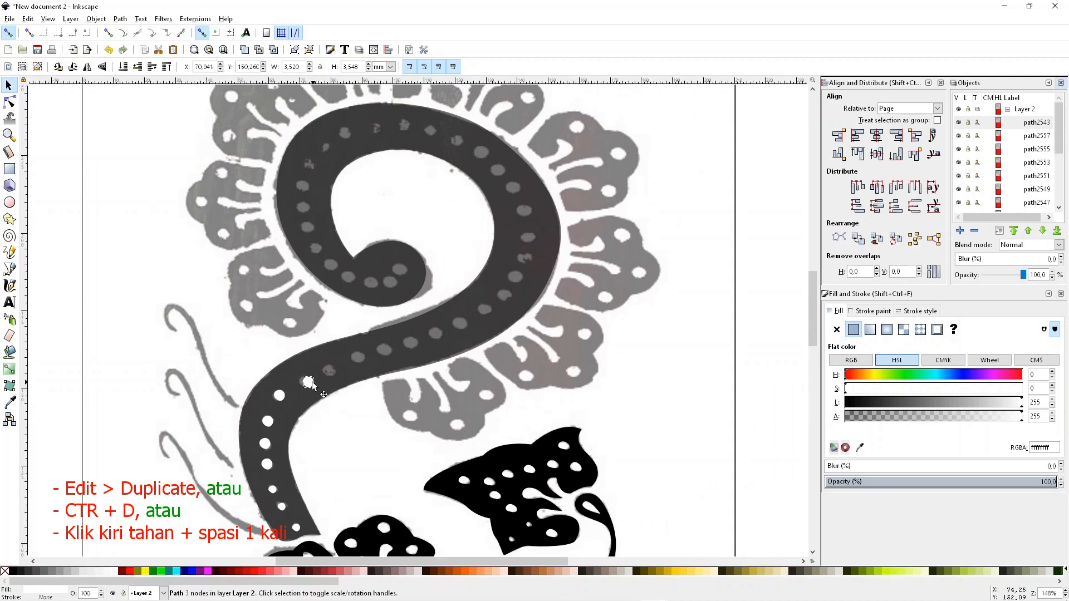
pyautogui.press('space')
# Continue duplicating the white dot along the stem's diagonal section and up the right side of the spiral.
pyautogui.moveTo(312, 384)
pyautogui.mouseDown()
pyautogui.moveTo(514, 299)
pyautogui.moveTo(535, 238)
pyautogui.moveTo(530, 205)
pyautogui.mouseUp()
pyautogui.press('space')
pyautogui.press('space')
pyautogui.press('space')
pyautogui.press('space')
pyautogui.press('space')
pyautogui.press('space')
pyautogui.press('space')
pyautogui.press('space')
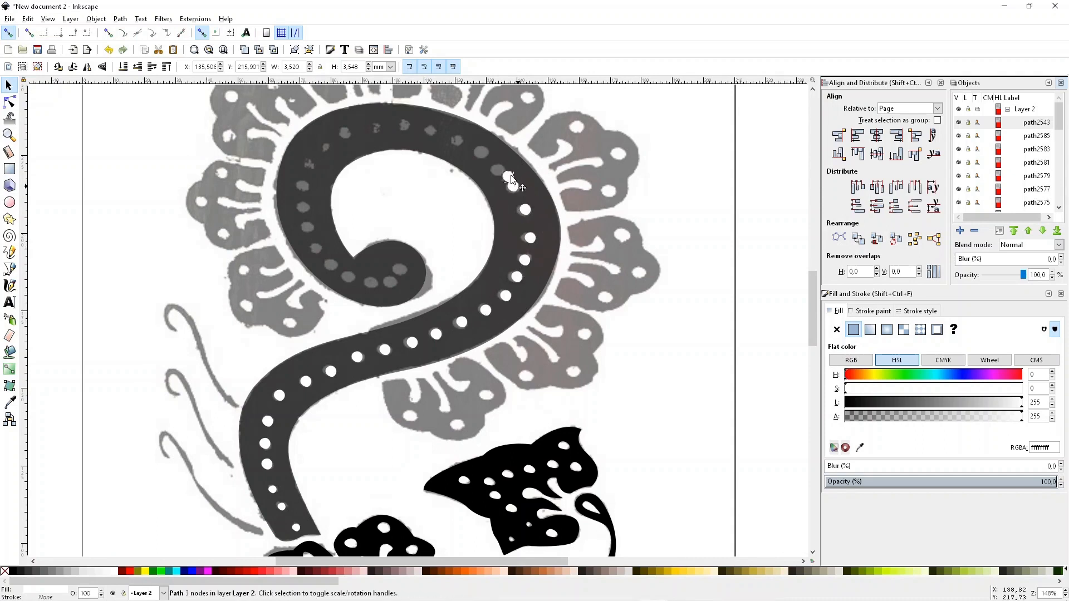
# Duplicate the white dot onto the marks across the top of the spiral.
pyautogui.press('space')
pyautogui.moveTo(483, 151); pyautogui.dragTo(408, 124)
pyautogui.press('space')
pyautogui.moveTo(408, 125); pyautogui.dragTo(386, 125)
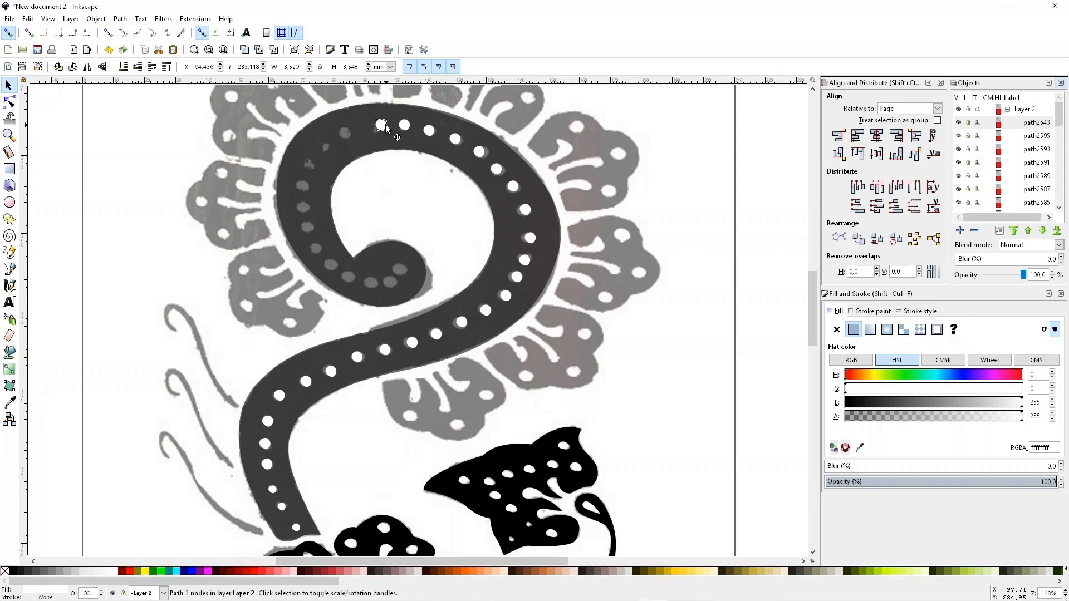
pyautogui.moveTo(330, 145); pyautogui.dragTo(327, 147)
pyautogui.press('space')
# Place dot copies down the left side of the spiral and around to the mark at its rounded tip.
pyautogui.moveTo(327, 147)
pyautogui.mouseDown()
pyautogui.moveTo(312, 173)
pyautogui.moveTo(318, 244)
pyautogui.moveTo(377, 289)
pyautogui.moveTo(402, 268)
pyautogui.mouseUp()
pyautogui.press('space')
pyautogui.press('space')
pyautogui.press('space')
pyautogui.press('space')
pyautogui.press('space')
pyautogui.press('space')
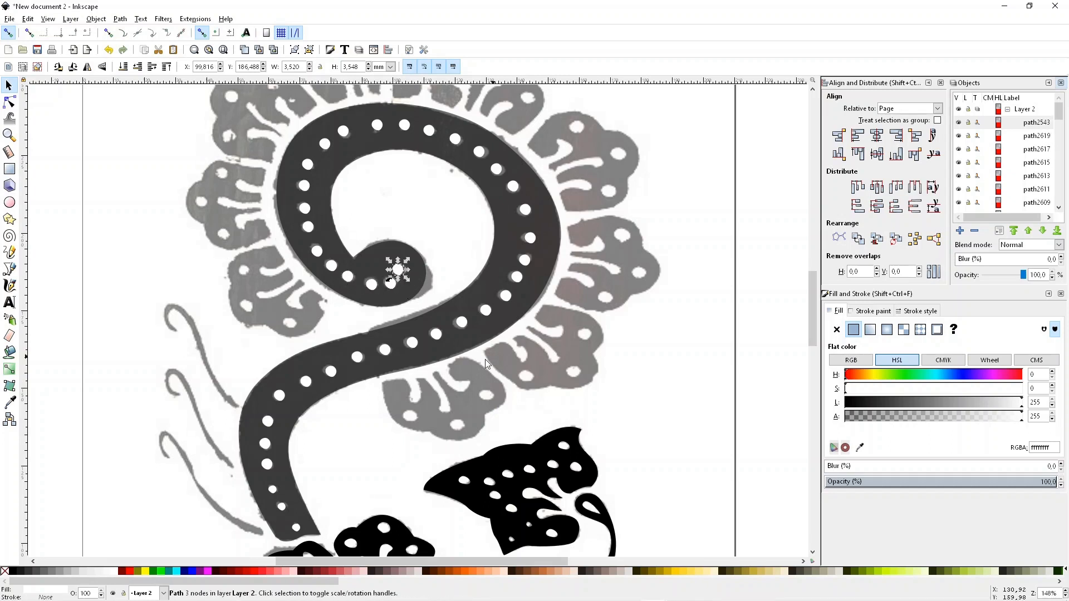
# Select the white dots one by one from the spiral tip back along the stem toward its base.
pyautogui.scroll(-2, 402, 369)
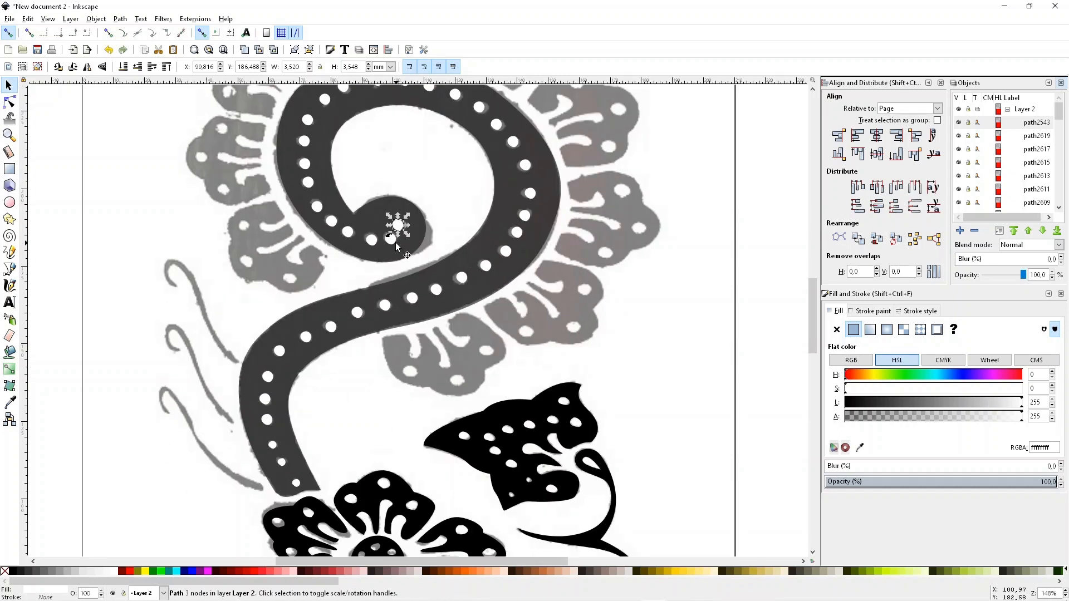
pyautogui.scroll(2, 397, 246)
pyautogui.keyDown('shift'); pyautogui.click(391, 284); pyautogui.keyUp('shift')
pyautogui.keyDown('shift'); pyautogui.click(371, 284); pyautogui.keyUp('shift')
pyautogui.keyDown('shift'); pyautogui.click(348, 276); pyautogui.keyUp('shift')
pyautogui.keyDown('shift'); pyautogui.click(331, 266); pyautogui.keyUp('shift')
pyautogui.keyDown('shift'); pyautogui.click(317, 251); pyautogui.keyUp('shift')
pyautogui.keyDown('shift'); pyautogui.click(308, 227); pyautogui.keyUp('shift')
pyautogui.keyDown('shift'); pyautogui.click(305, 208); pyautogui.keyUp('shift')
pyautogui.keyDown('shift'); pyautogui.click(304, 186); pyautogui.keyUp('shift')
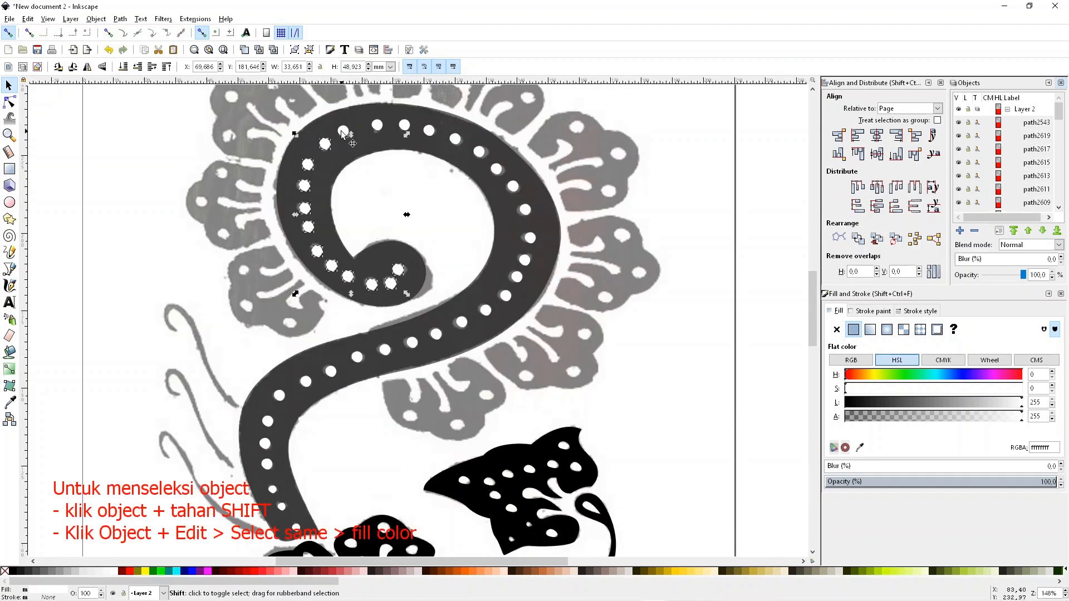
pyautogui.keyDown('shift'); pyautogui.click(429, 131); pyautogui.keyUp('shift')
pyautogui.keyDown('shift'); pyautogui.click(455, 138); pyautogui.keyUp('shift')
pyautogui.keyDown('shift'); pyautogui.click(479, 151); pyautogui.keyUp('shift')
pyautogui.keyDown('shift'); pyautogui.click(496, 169); pyautogui.keyUp('shift')
pyautogui.keyDown('shift'); pyautogui.click(513, 186); pyautogui.keyUp('shift')
pyautogui.keyDown('shift'); pyautogui.click(505, 295); pyautogui.keyUp('shift')
pyautogui.keyDown('shift'); pyautogui.click(486, 310); pyautogui.keyUp('shift')
pyautogui.keyDown('shift'); pyautogui.click(462, 322); pyautogui.keyUp('shift')
pyautogui.keyDown('shift'); pyautogui.click(436, 334); pyautogui.keyUp('shift')
pyautogui.keyDown('shift'); pyautogui.click(412, 341); pyautogui.keyUp('shift')
pyautogui.keyDown('shift'); pyautogui.click(357, 356); pyautogui.keyUp('shift')
pyautogui.keyDown('shift'); pyautogui.click(331, 371); pyautogui.keyUp('shift')
pyautogui.keyDown('shift'); pyautogui.click(305, 381); pyautogui.keyUp('shift')
pyautogui.keyDown('shift'); pyautogui.click(279, 395); pyautogui.keyUp('shift')
pyautogui.keyDown('shift'); pyautogui.click(268, 422); pyautogui.keyUp('shift')
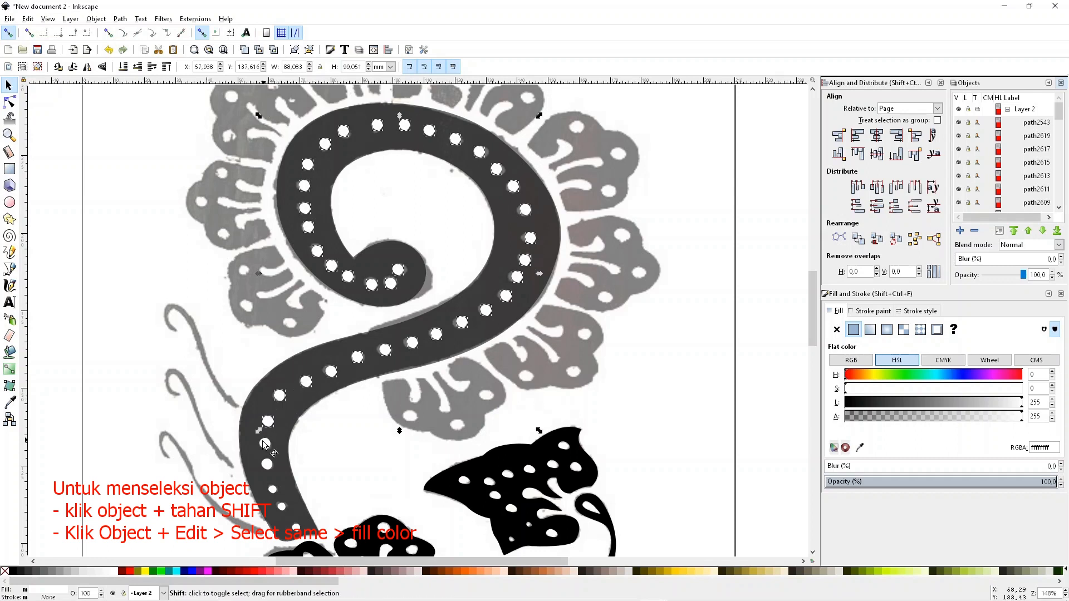
pyautogui.keyDown('shift'); pyautogui.click(265, 443); pyautogui.keyUp('shift')
pyautogui.keyDown('shift'); pyautogui.click(268, 463); pyautogui.keyUp('shift')
pyautogui.keyDown('shift'); pyautogui.click(272, 490); pyautogui.keyUp('shift')
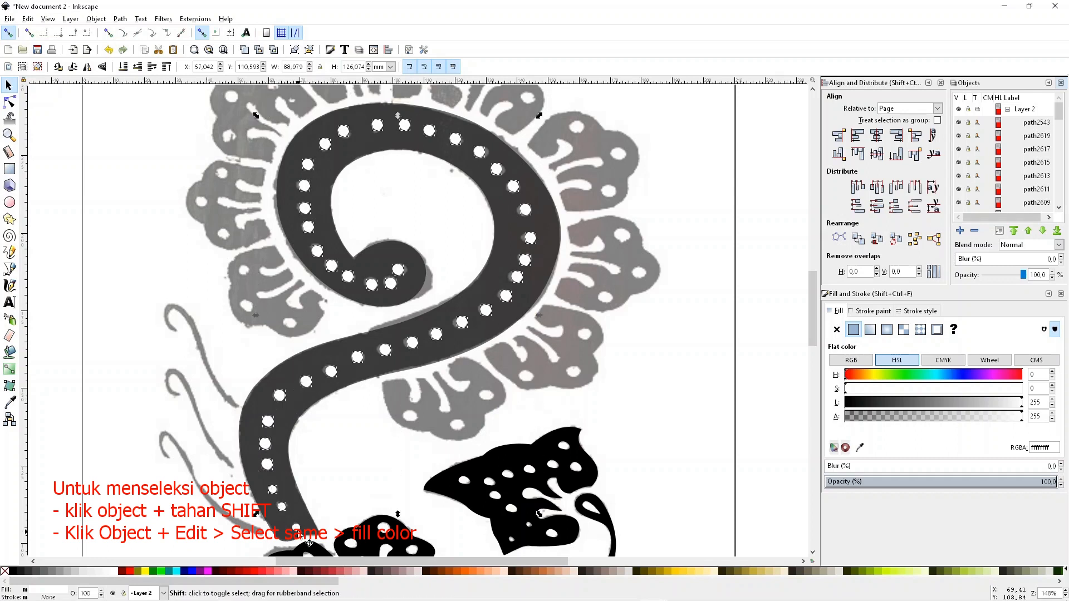
# Select all objects sharing the tip dot's fill color and combine them into one path.
pyautogui.click(399, 266)
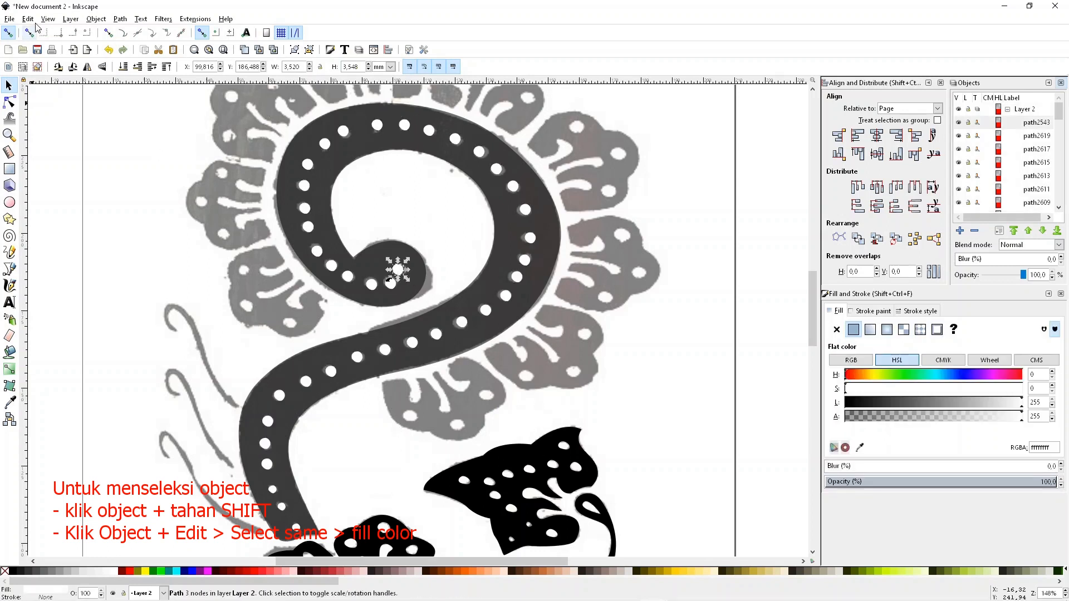
pyautogui.click(28, 19)
pyautogui.moveTo(70, 239)
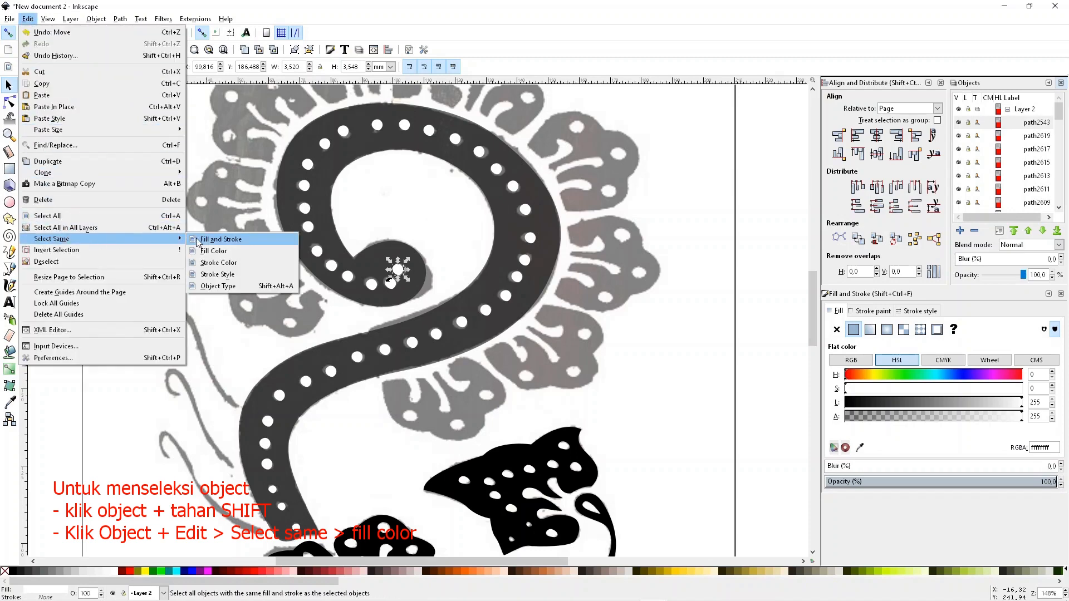
pyautogui.click(210, 251)
pyautogui.scroll(-2, 476, 305)
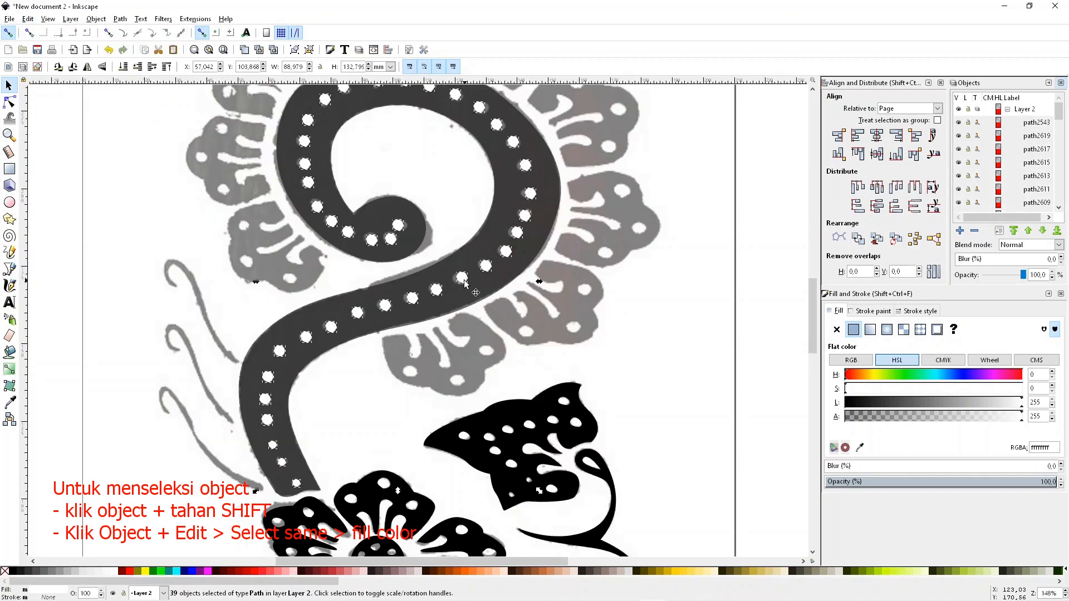
pyautogui.click(119, 19)
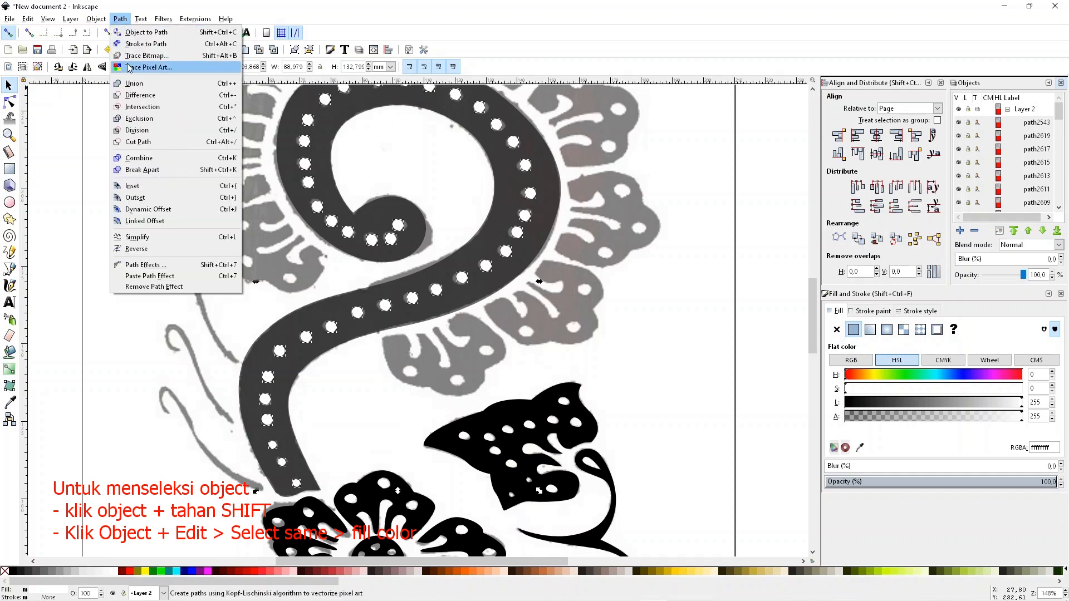
pyautogui.click(134, 146)
# Set the stem's opacity to 100% and subtract the combined dots from it with Difference.
pyautogui.click(482, 252)
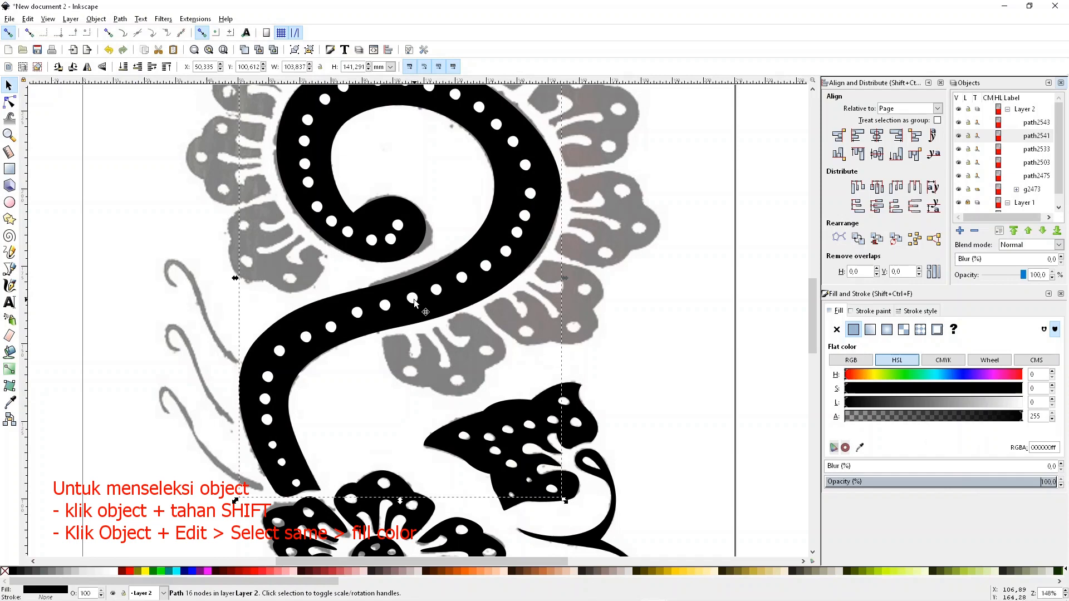
pyautogui.keyDown('shift'); pyautogui.click(414, 302); pyautogui.keyUp('shift')
pyautogui.click(120, 18)
pyautogui.click(144, 94)
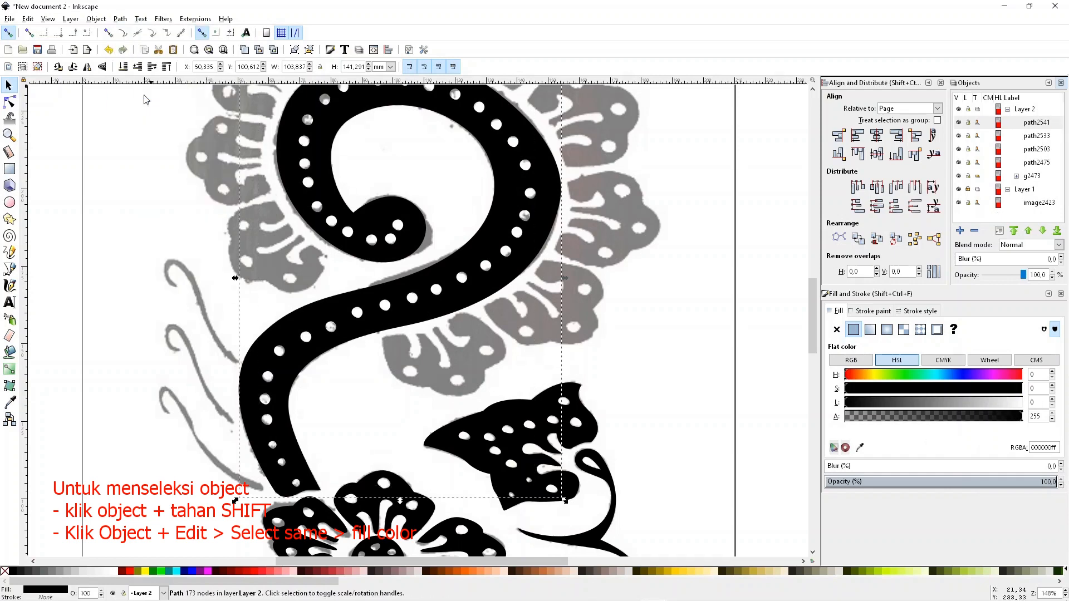
pyautogui.click(657, 242)
pyautogui.scroll(2, 273, 326)
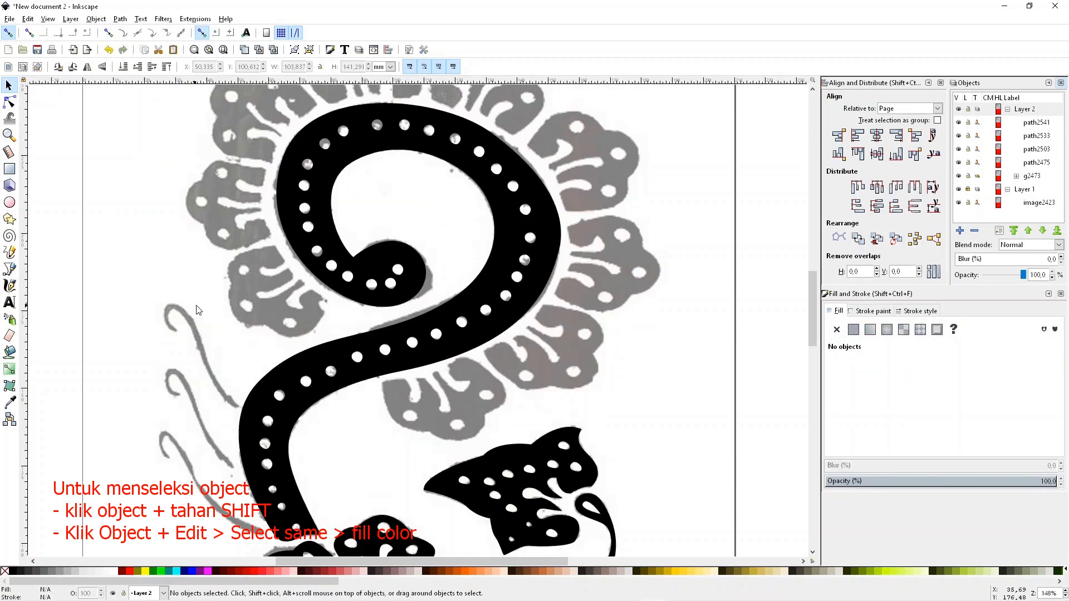
# Start tracing the lobed petal beside the lower left of the spiral, following its outer edge to the upper inner corner.
pyautogui.scroll(2, 273, 350)
pyautogui.press('space')
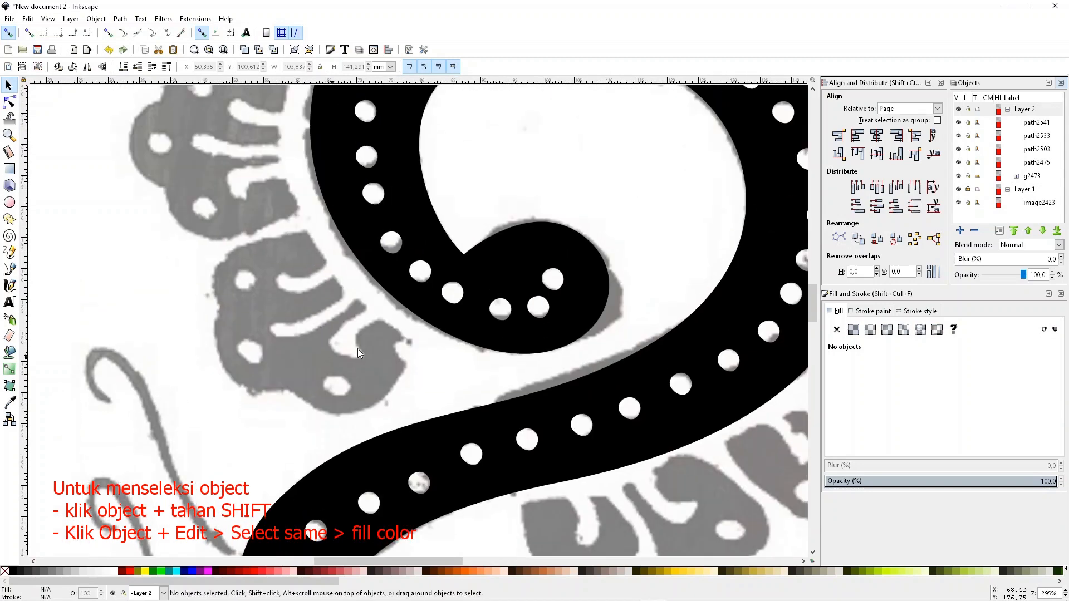
pyautogui.press('b')
pyautogui.click(382, 321)
pyautogui.click(409, 342)
pyautogui.moveTo(362, 411); pyautogui.dragTo(332, 419)
pyautogui.click(287, 391)
pyautogui.moveTo(221, 363); pyautogui.dragTo(211, 326)
pyautogui.click(217, 306)
pyautogui.moveTo(241, 245); pyautogui.dragTo(288, 230)
pyautogui.click(306, 232)
# Trace the petal's inner edge around its three slits, close the outline, and set the black shape's opacity to 43.5%.
pyautogui.click(326, 261)
pyautogui.moveTo(295, 277); pyautogui.dragTo(308, 296)
pyautogui.click(334, 276)
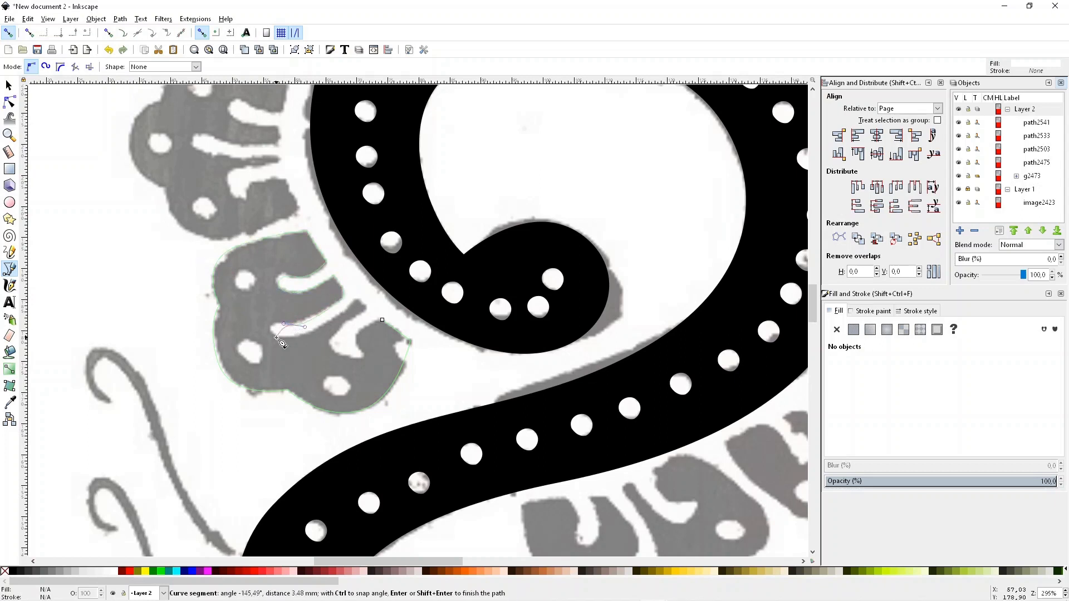
pyautogui.moveTo(333, 339); pyautogui.dragTo(347, 319)
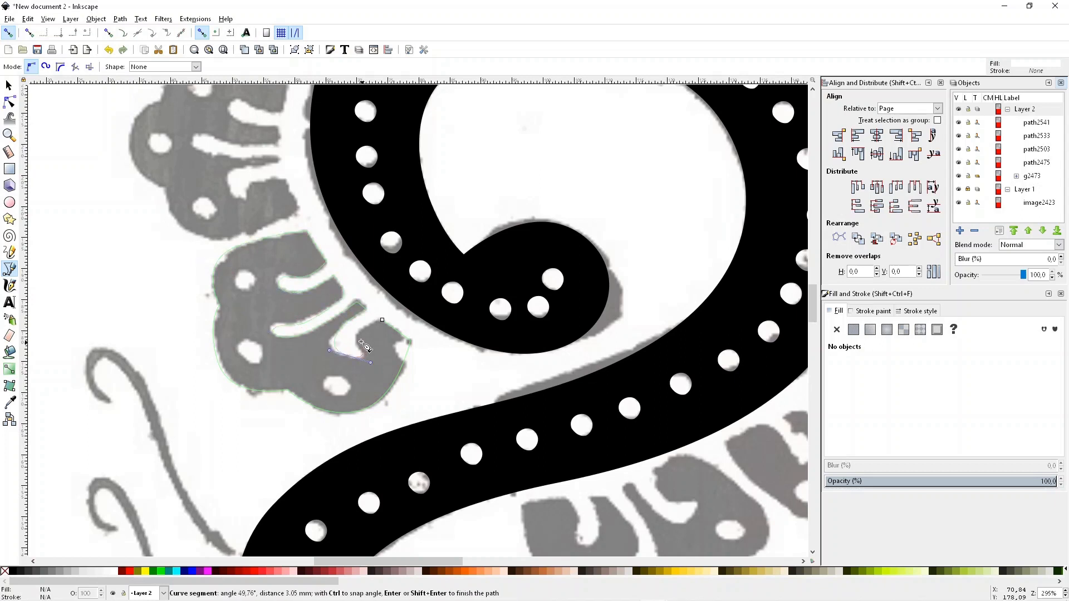
pyautogui.click(384, 322)
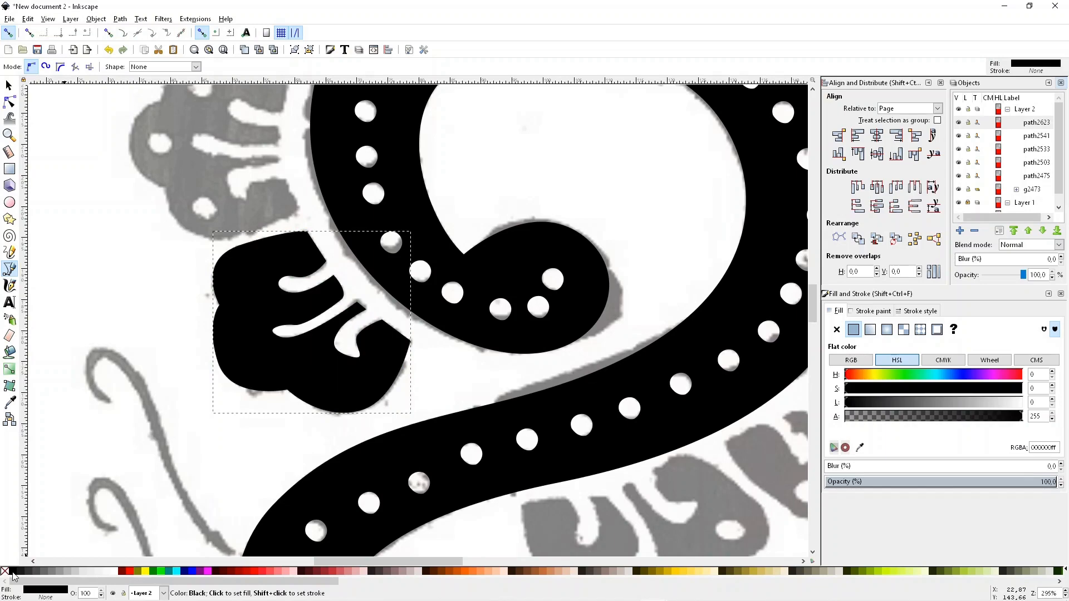
# Trace the petal's lowest dot as a closed shape with white fill and 100% opacity.
pyautogui.click(333, 397)
pyautogui.scroll(2, 334, 383)
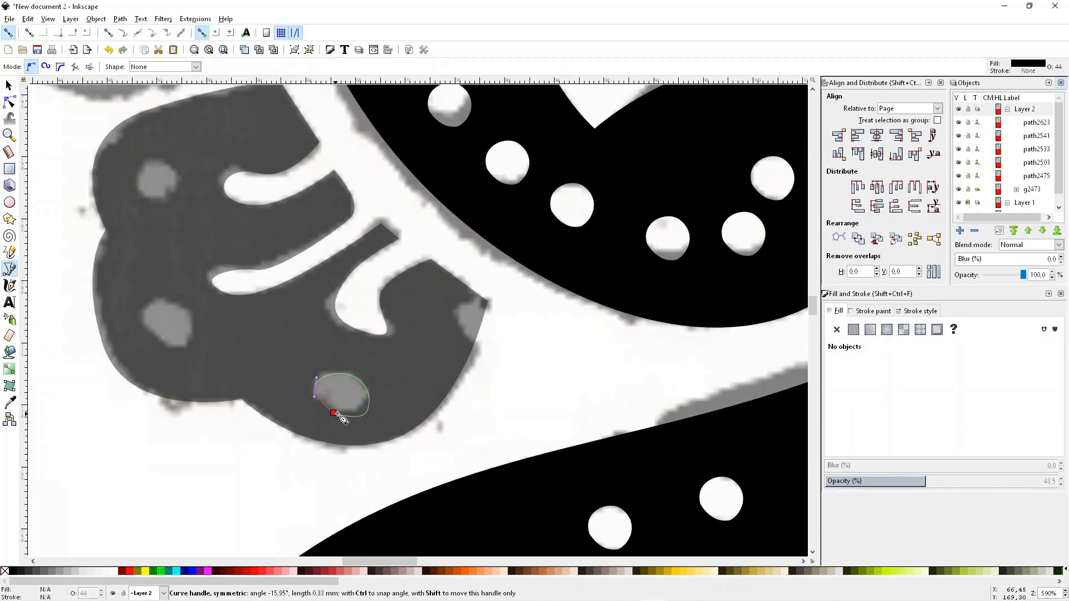
pyautogui.click(334, 413)
pyautogui.click(114, 572)
pyautogui.moveTo(962, 481); pyautogui.dragTo(1061, 482)
# Trace the petal's middle and upper dots as closed white shapes.
pyautogui.click(168, 346)
pyautogui.moveTo(191, 338); pyautogui.dragTo(194, 324)
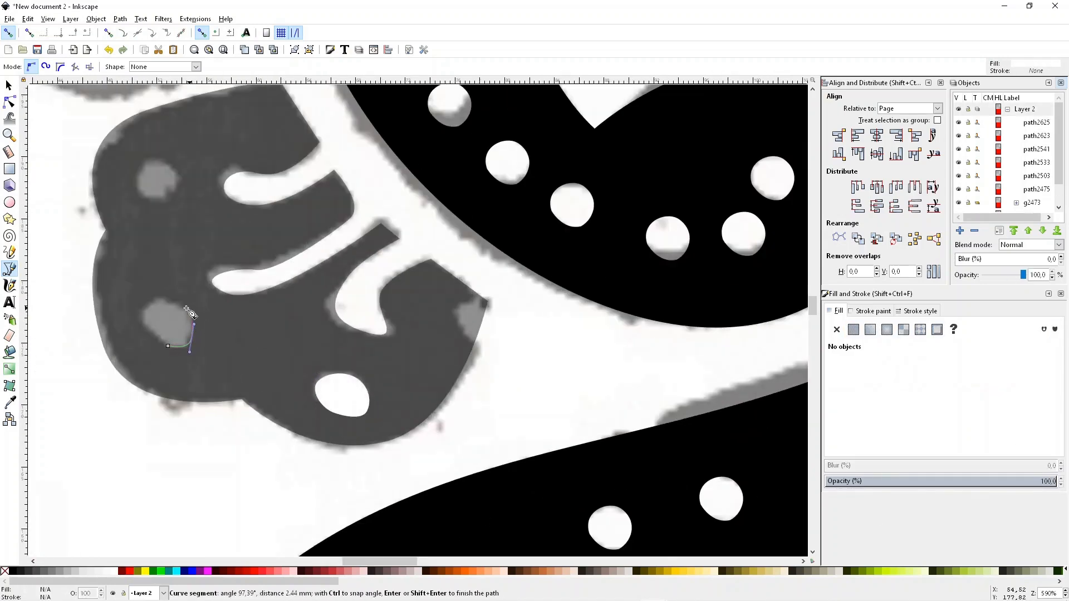
pyautogui.click(167, 345)
pyautogui.click(155, 198)
pyautogui.moveTo(177, 179); pyautogui.dragTo(177, 162)
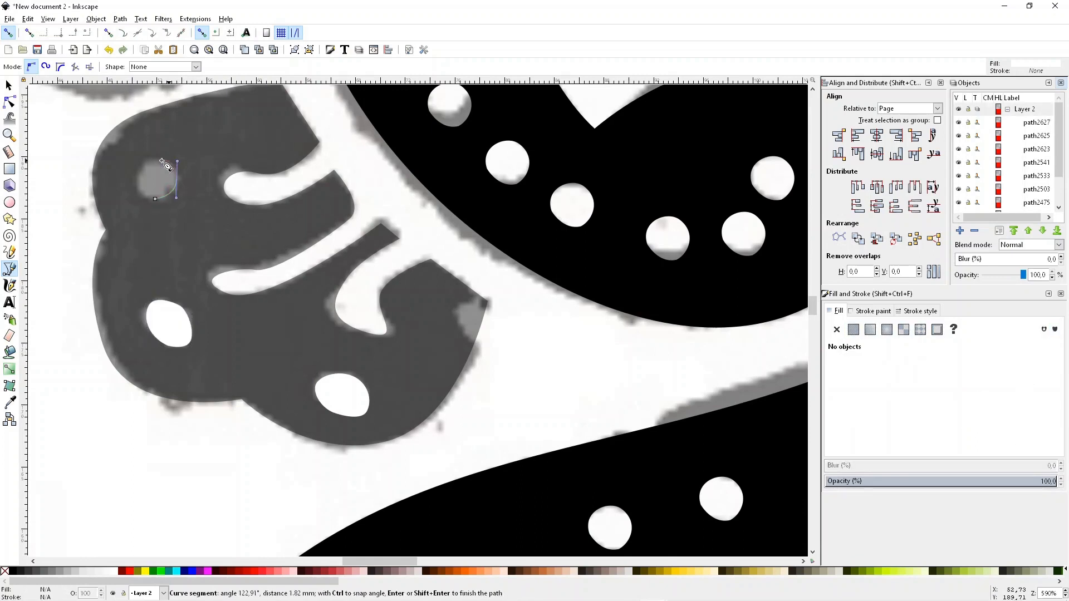
pyautogui.click(156, 199)
# Trace the small light notch at the petal's right corner as a closed shape.
pyautogui.click(9, 85)
pyautogui.click(202, 215)
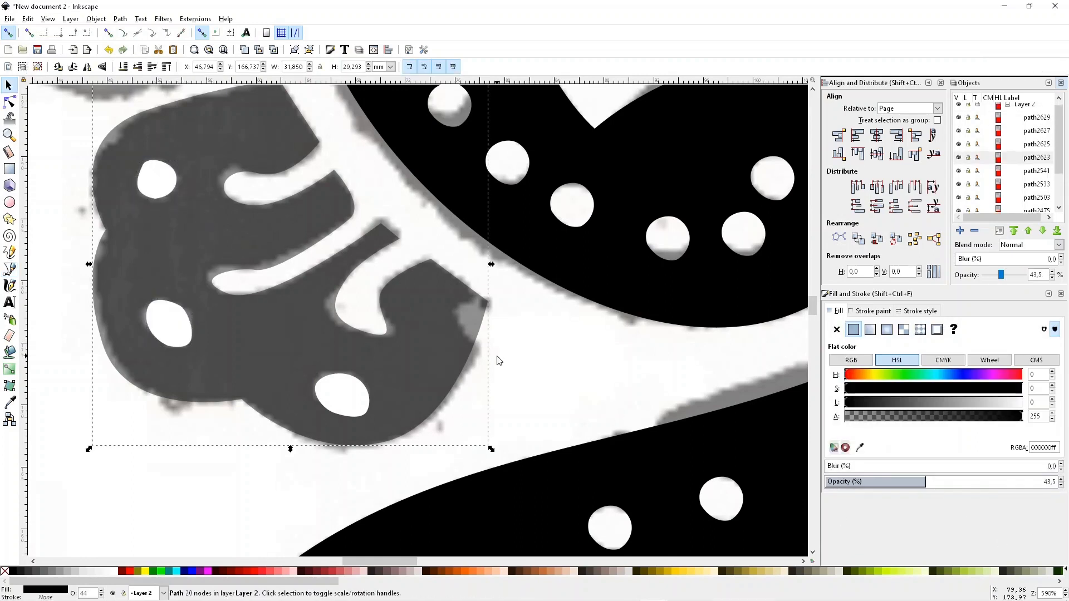
pyautogui.press('Escape')
pyautogui.press('b')
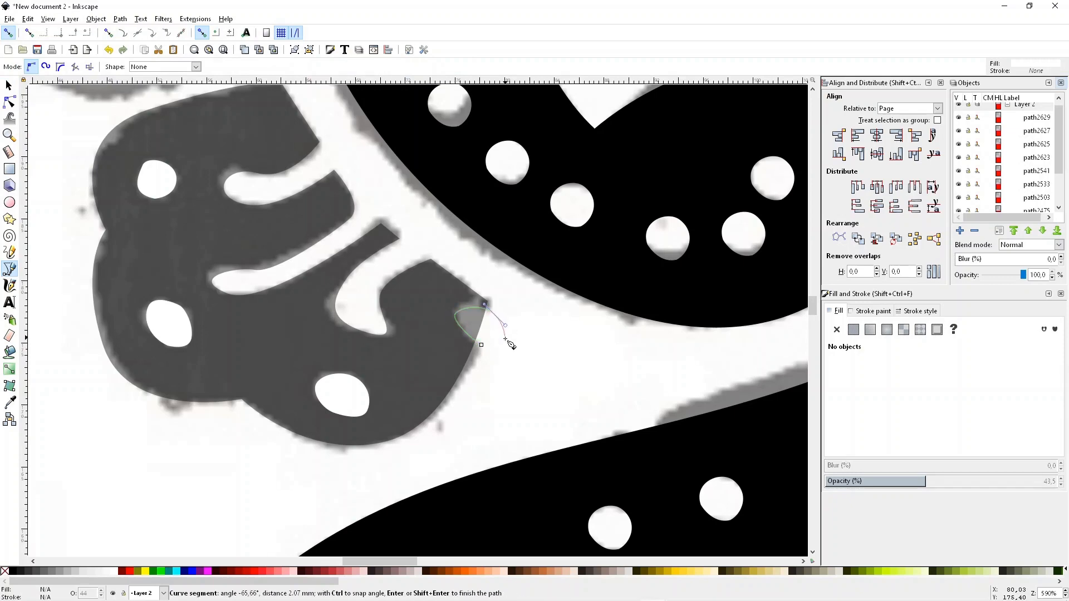
pyautogui.click(505, 338)
pyautogui.click(481, 346)
# Select the petal's white dots and corner notch and combine them into one path.
pyautogui.press('s')
pyautogui.keyDown('shift'); pyautogui.click(158, 190); pyautogui.keyUp('shift')
pyautogui.click(120, 19)
pyautogui.click(137, 157)
# Set the petal's opacity to 100% and cut the combined dots and notch out of it with Difference.
pyautogui.click(445, 367)
pyautogui.click(1053, 481)
pyautogui.click(120, 19)
pyautogui.click(150, 99)
# Trace the next petal up the spiral's left side, including its slits, as a closed black shape with 48.8% opacity.
pyautogui.scroll(-2, 254, 218)
pyautogui.scroll(8, 195, 303)
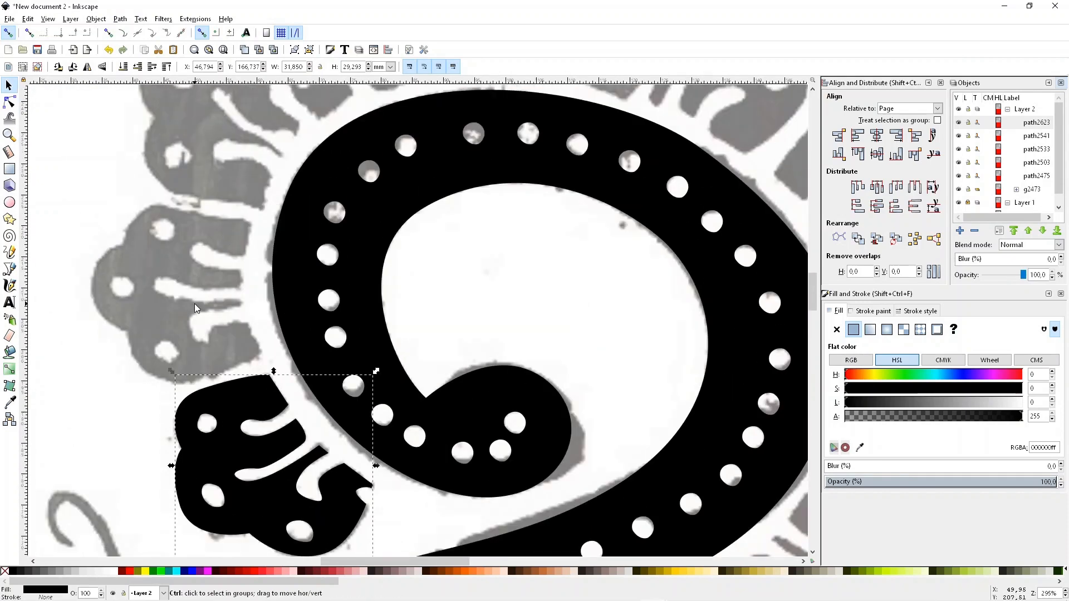
pyautogui.scroll(1, 132, 240)
pyautogui.press('b')
pyautogui.click(339, 363)
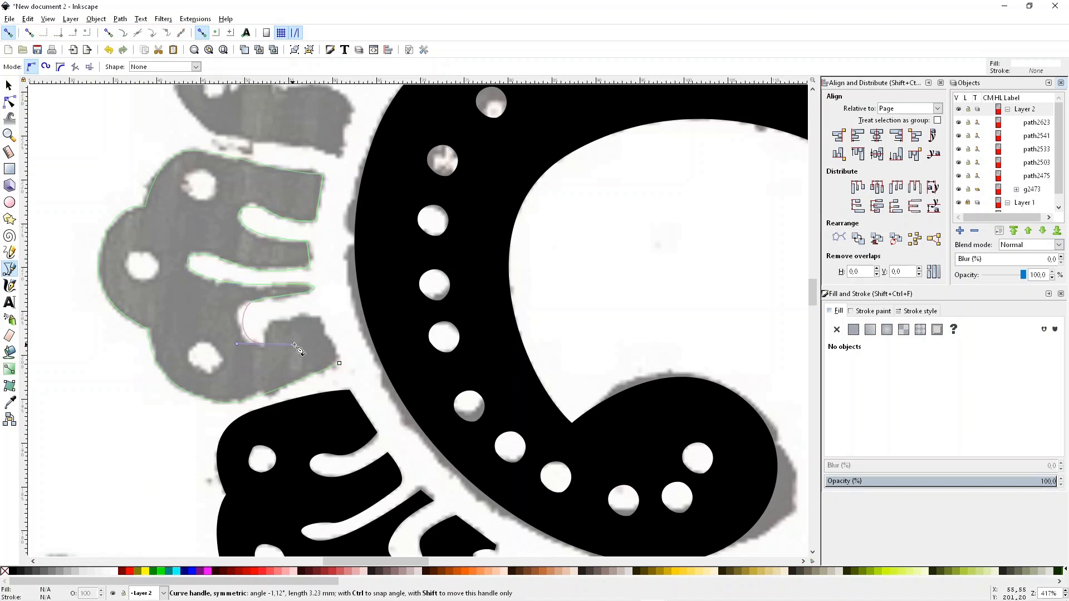
pyautogui.click(340, 363)
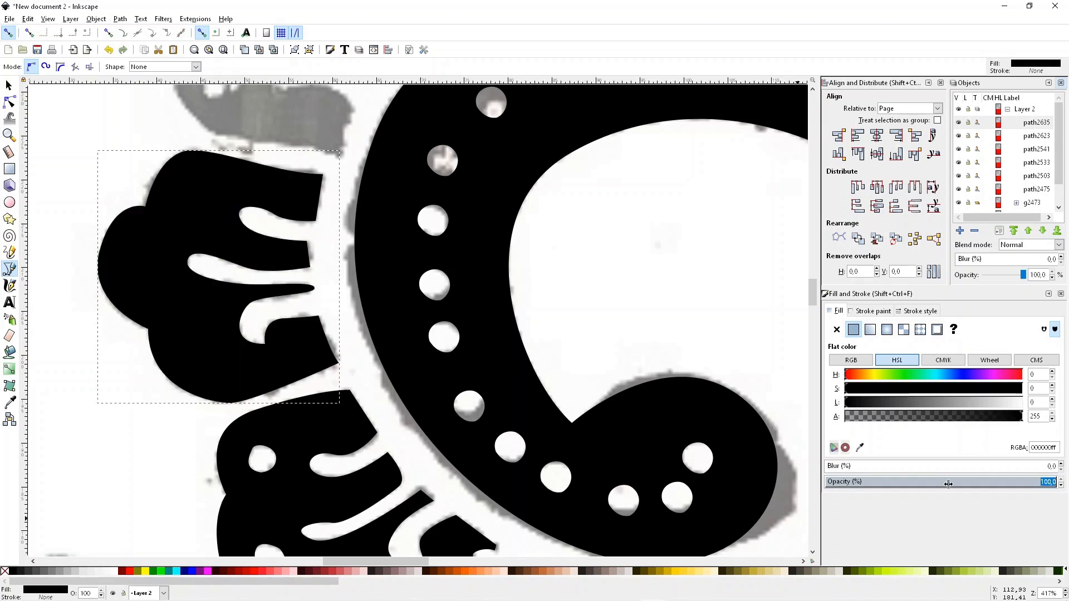
# Trace the lowest dot of this second petal and give it white fill and 100% opacity.
pyautogui.click(206, 370)
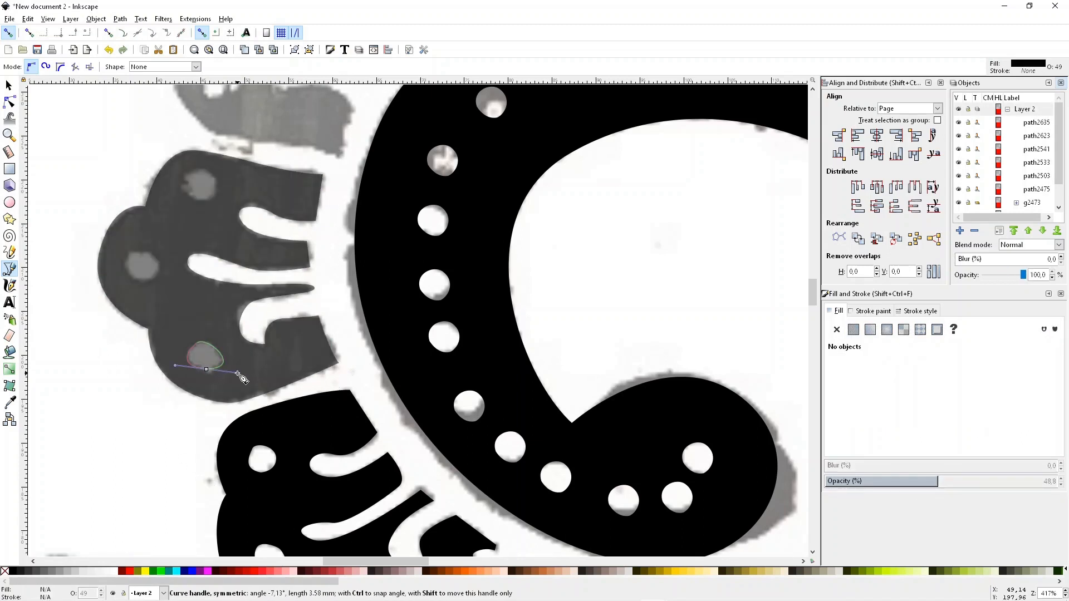
pyautogui.moveTo(238, 372); pyautogui.dragTo(237, 372)
pyautogui.click(113, 571)
pyautogui.moveTo(946, 485); pyautogui.dragTo(1056, 484)
# Trace the second petal's middle and upper dots as closed white shapes.
pyautogui.click(143, 279)
pyautogui.moveTo(161, 266); pyautogui.dragTo(160, 264)
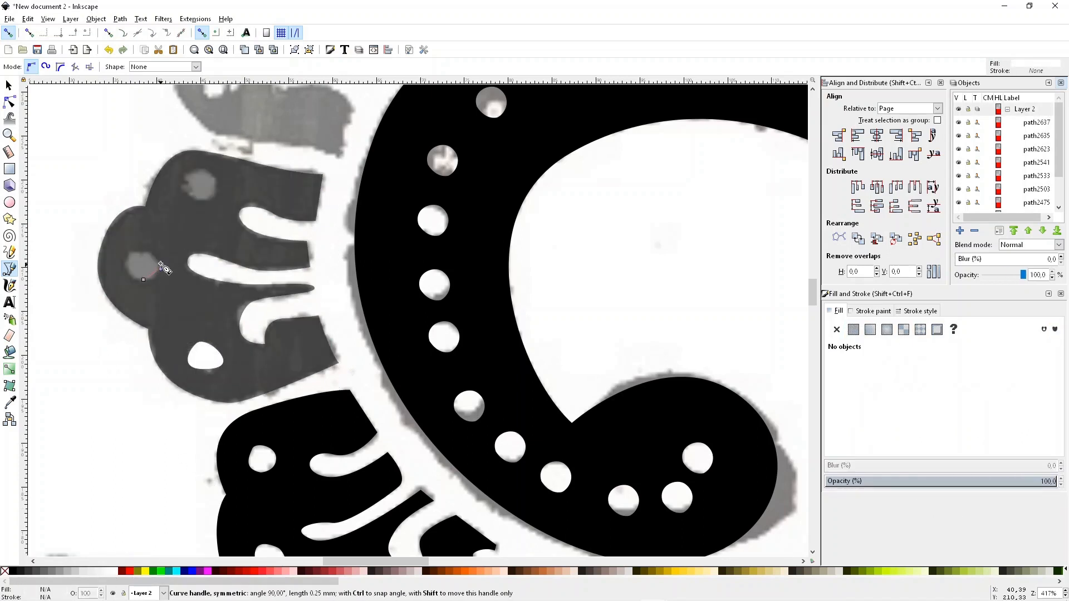
pyautogui.click(143, 280)
pyautogui.click(200, 199)
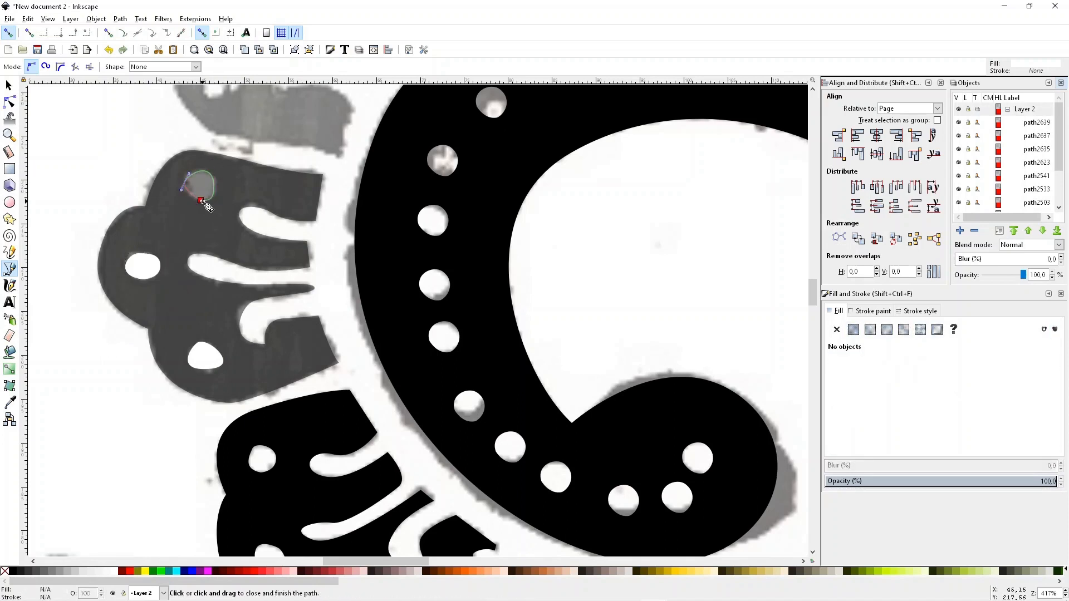
pyautogui.moveTo(201, 200); pyautogui.dragTo(216, 197)
# Combine the second petal's three dots and cut them out of the petal with Difference, with the petal at 100% opacity.
pyautogui.press('s')
pyautogui.keyDown('shift'); pyautogui.click(143, 266); pyautogui.keyUp('shift')
pyautogui.keyDown('shift'); pyautogui.click(206, 355); pyautogui.keyUp('shift')
pyautogui.click(122, 19)
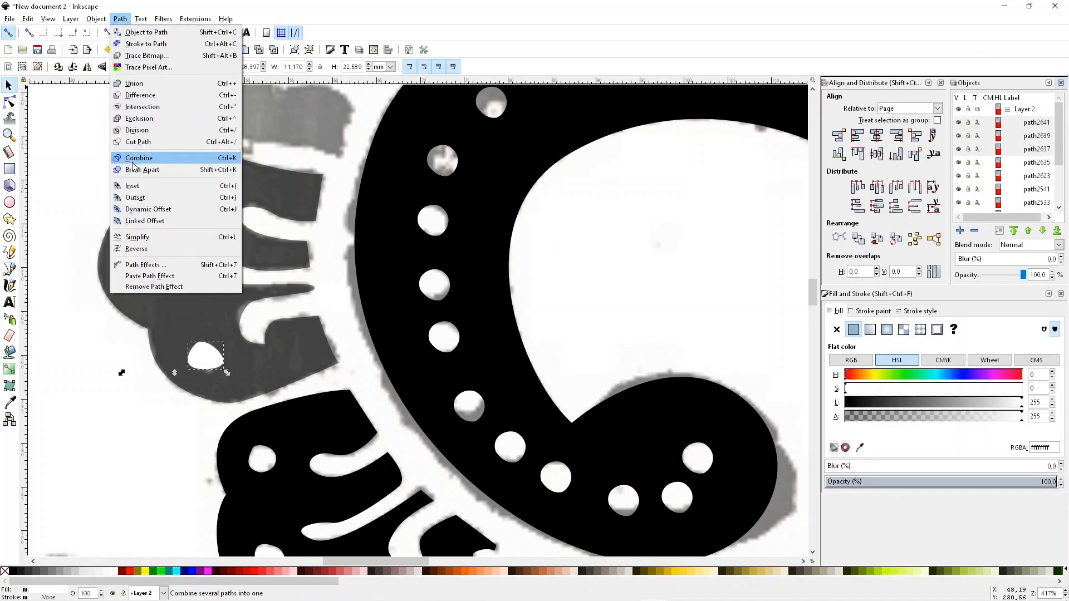
pyautogui.click(138, 158)
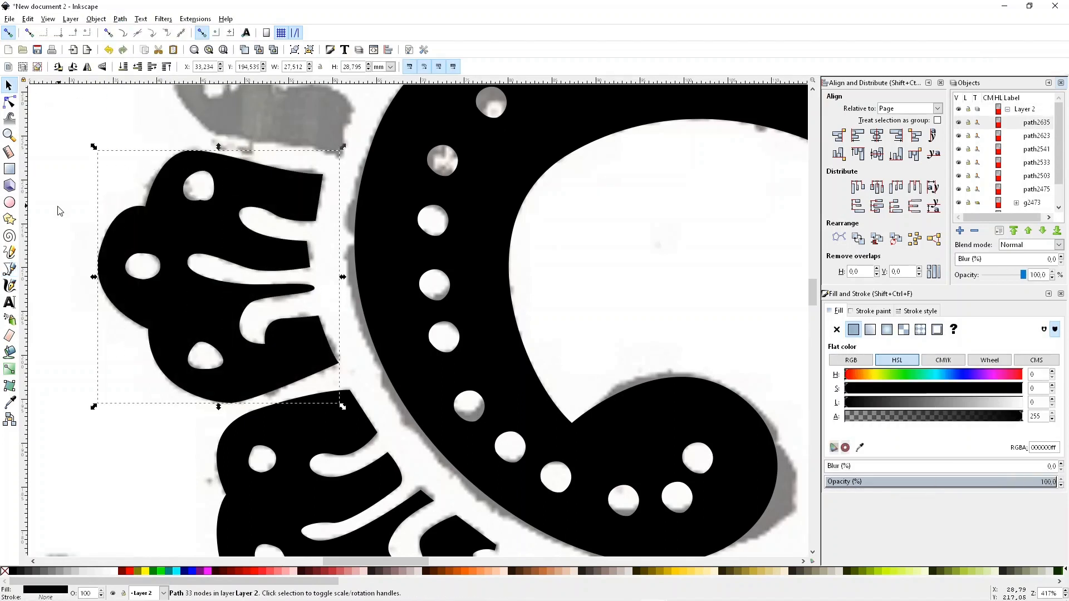
pyautogui.click(58, 206)
# Duplicate the finished second petal, move the copy toward the reference petal at the spiral's upper left and rotate it clockwise.
pyautogui.scroll(-2, 229, 267)
pyautogui.scroll(4, 229, 267)
pyautogui.click(226, 340)
pyautogui.hotkey('ctrl', 'd')
pyautogui.moveTo(227, 340); pyautogui.dragTo(252, 202)
pyautogui.press('v')
pyautogui.click(252, 202)
pyautogui.moveTo(314, 158); pyautogui.dragTo(338, 193)
pyautogui.moveTo(300, 194); pyautogui.dragTo(253, 166)
pyautogui.press('.')
pyautogui.press('.')
pyautogui.press('.')
pyautogui.press('.')
pyautogui.press('.')
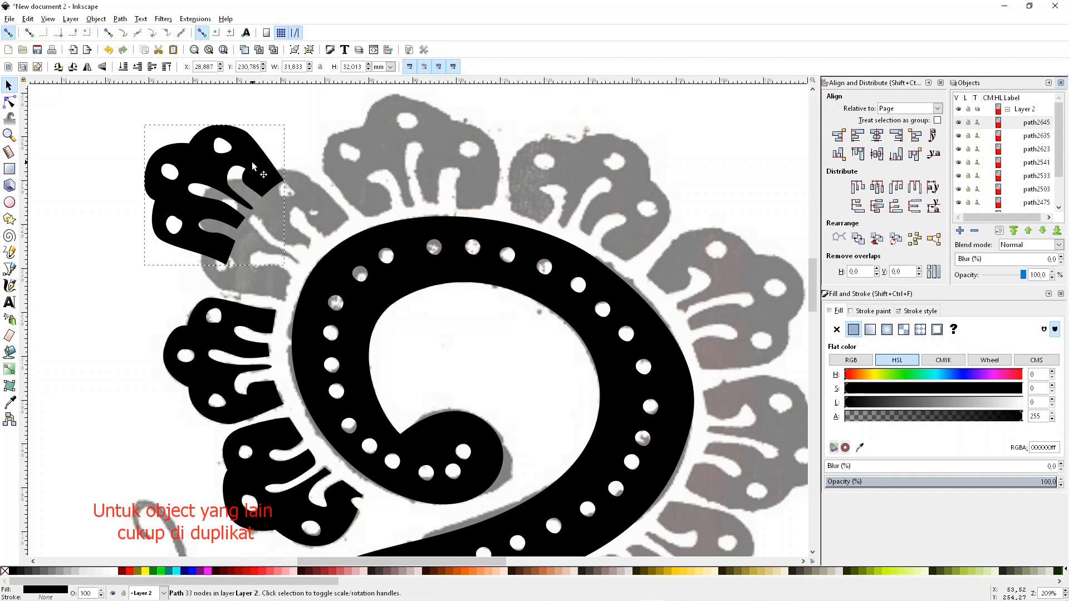
# Flip the upper-left petal copy horizontally, then resize, rotate and position it to cover the reference petal.
pyautogui.click(89, 67)
pyautogui.moveTo(287, 269); pyautogui.dragTo(284, 131)
pyautogui.moveTo(245, 161); pyautogui.dragTo(299, 180)
pyautogui.moveTo(341, 283); pyautogui.dragTo(363, 243)
pyautogui.moveTo(267, 186); pyautogui.dragTo(269, 205)
pyautogui.moveTo(344, 158); pyautogui.dragTo(353, 168)
pyautogui.press('.')
pyautogui.press('.')
# Duplicate the upper-left petal and move, rotate and resize the copy over the petal at the spiral's top.
pyautogui.moveTo(326, 206); pyautogui.dragTo(442, 150)
pyautogui.hotkey('ctrl', 'd')
pyautogui.moveTo(467, 107); pyautogui.dragTo(516, 167)
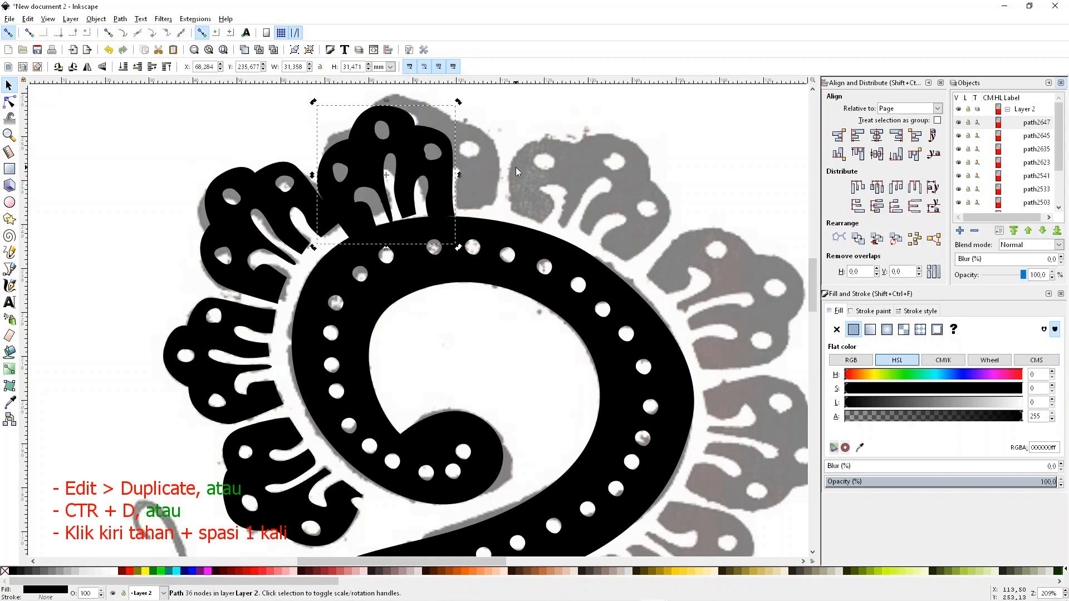
pyautogui.moveTo(446, 192); pyautogui.dragTo(373, 243)
pyautogui.moveTo(373, 243); pyautogui.dragTo(391, 214)
pyautogui.moveTo(406, 125); pyautogui.dragTo(411, 144)
pyautogui.click(390, 206)
pyautogui.moveTo(408, 197); pyautogui.dragTo(438, 197)
pyautogui.moveTo(337, 182); pyautogui.dragTo(328, 191)
# Flip the top petal copy horizontally and rotate and resize it to match the reference petal.
pyautogui.click(87, 67)
pyautogui.click(388, 252)
pyautogui.moveTo(430, 273); pyautogui.dragTo(444, 256)
pyautogui.moveTo(407, 236); pyautogui.dragTo(439, 208)
pyautogui.moveTo(439, 273); pyautogui.dragTo(432, 263)
# Duplicate the top petal onto the next reference petal clockwise and rotate the copy to follow the spiral.
pyautogui.moveTo(409, 241); pyautogui.dragTo(580, 262)
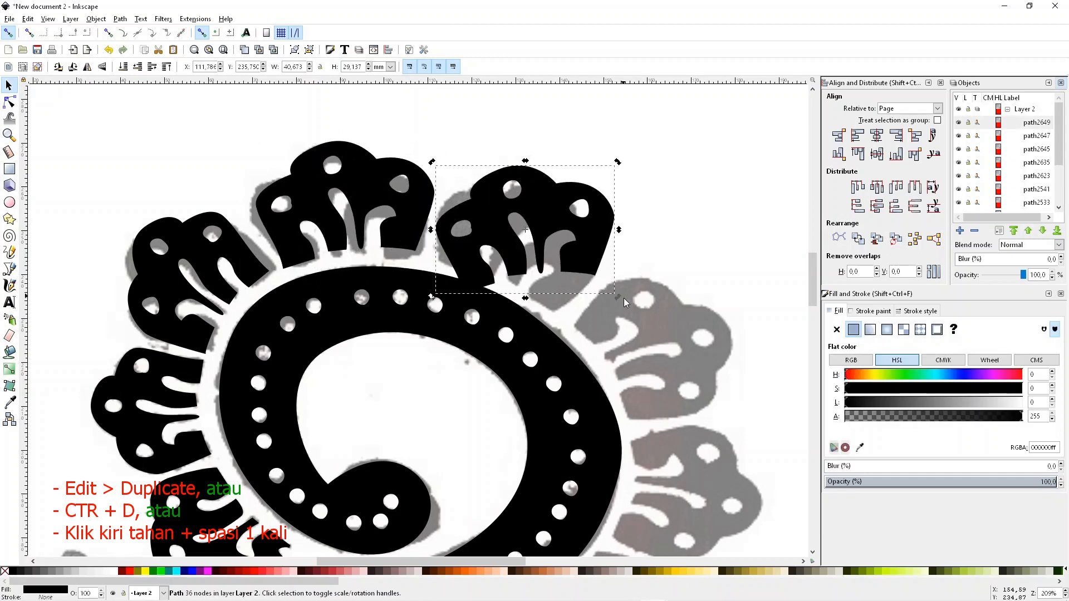
pyautogui.moveTo(618, 298); pyautogui.dragTo(577, 333)
pyautogui.moveTo(574, 283); pyautogui.dragTo(577, 297)
# Duplicate that petal onto the reference petal at the spiral's upper right and rotate and stretch the copy to fit.
pyautogui.press('space')
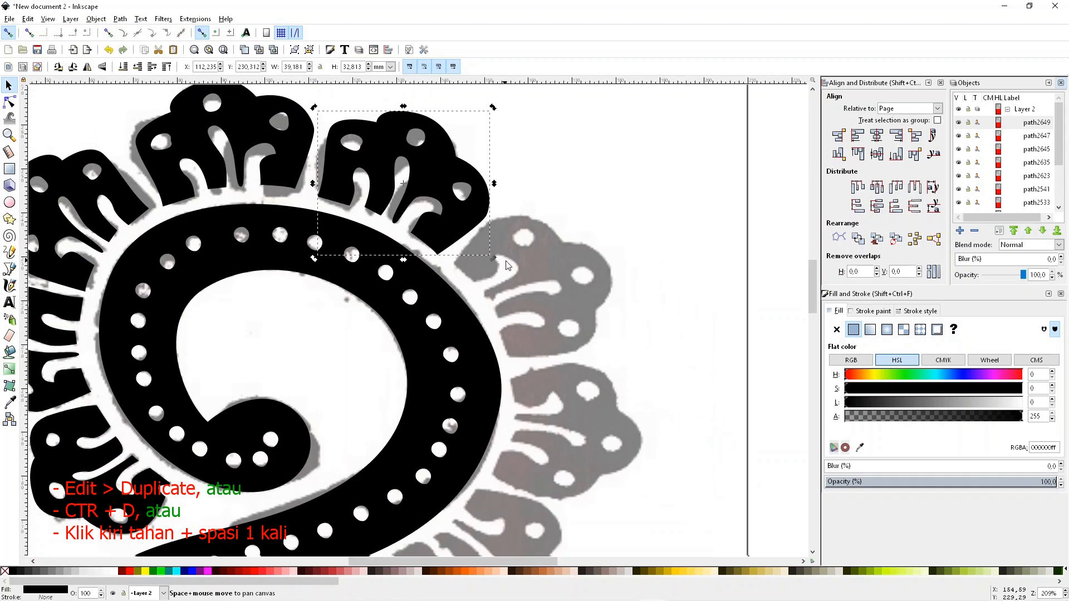
pyautogui.hotkey('ctrl', 'd')
pyautogui.moveTo(468, 219); pyautogui.dragTo(641, 324)
pyautogui.click(594, 351)
pyautogui.moveTo(663, 362); pyautogui.dragTo(573, 362)
pyautogui.moveTo(607, 305); pyautogui.dragTo(574, 313)
pyautogui.moveTo(541, 370); pyautogui.dragTo(596, 371)
pyautogui.click(573, 349)
# Duplicate the upper-right petal onto the reference petal directly below it, rotating and resizing the copy to match.
pyautogui.scroll(-5, 580, 243)
pyautogui.hotkey('ctrl', 'd')
pyautogui.moveTo(580, 243); pyautogui.dragTo(629, 382)
pyautogui.moveTo(643, 242); pyautogui.dragTo(664, 254)
pyautogui.moveTo(599, 300); pyautogui.dragTo(580, 313)
pyautogui.click(579, 313)
pyautogui.moveTo(563, 419); pyautogui.dragTo(564, 408)
pyautogui.moveTo(634, 331); pyautogui.dragTo(642, 332)
pyautogui.scroll(-2, 583, 369)
pyautogui.moveTo(566, 363); pyautogui.dragTo(567, 355)
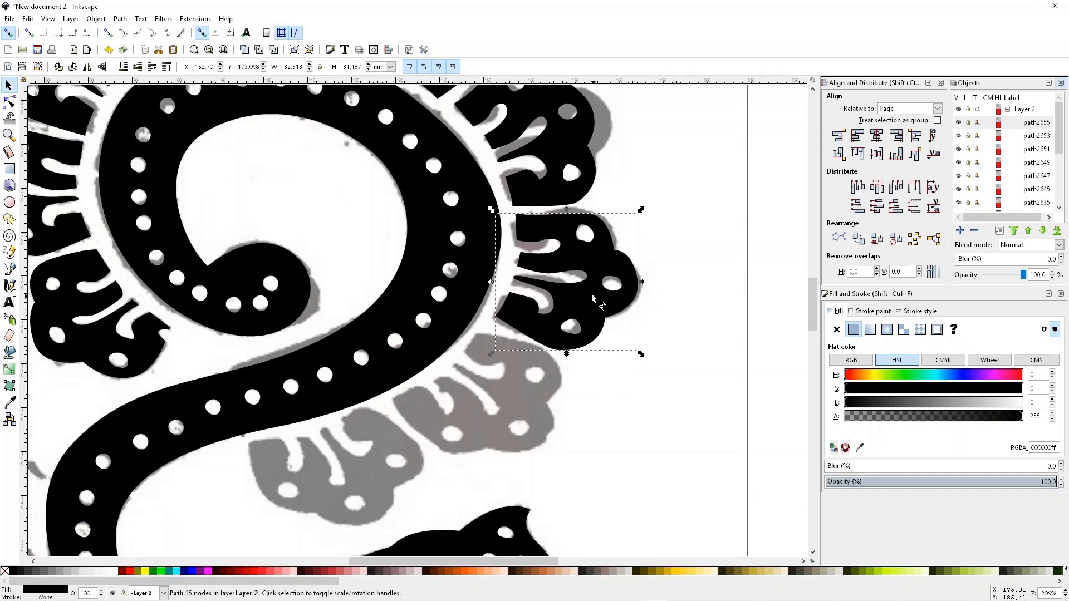
# Place a duplicate of the right petal over the lower-right reference petal, flip it horizontally, and rotate and resize it.
pyautogui.moveTo(592, 299); pyautogui.dragTo(574, 405)
pyautogui.click(574, 405)
pyautogui.moveTo(592, 356); pyautogui.dragTo(535, 376)
pyautogui.moveTo(565, 341); pyautogui.dragTo(591, 388)
pyautogui.moveTo(440, 458); pyautogui.dragTo(429, 452)
pyautogui.click(87, 66)
pyautogui.moveTo(561, 488); pyautogui.dragTo(513, 445)
pyautogui.press('v')
pyautogui.moveTo(554, 477); pyautogui.dragTo(547, 483)
# Duplicate the lower-right petal onto the last reference petal under the stem, flip the copy horizontally and rotate it.
pyautogui.hotkey('ctrl', 'd')
pyautogui.moveTo(520, 406); pyautogui.dragTo(474, 453)
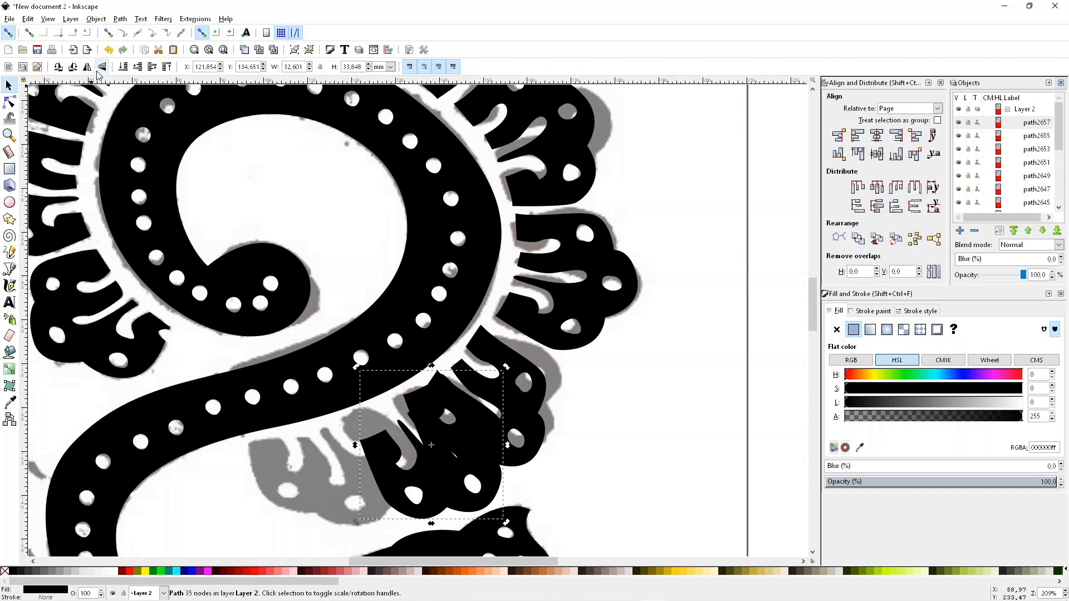
pyautogui.scroll(-4, 418, 362)
pyautogui.moveTo(431, 379); pyautogui.dragTo(359, 403)
pyautogui.click(87, 66)
pyautogui.moveTo(434, 456); pyautogui.dragTo(460, 347)
pyautogui.moveTo(407, 409); pyautogui.dragTo(390, 418)
pyautogui.click(389, 418)
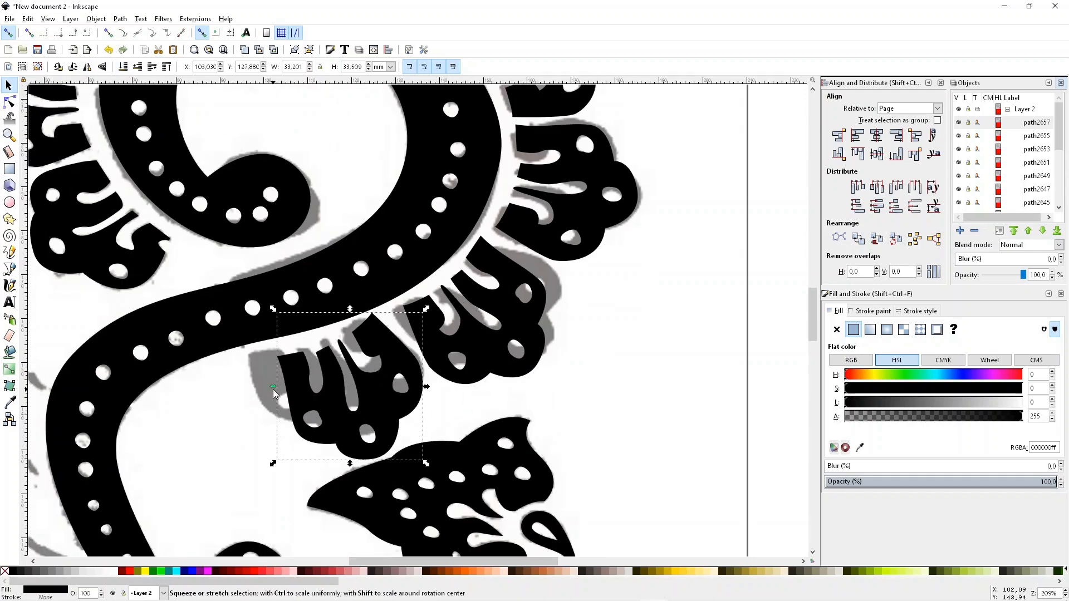
# Stretch, rotate and nudge the last petal copy under the stem to cover its reference petal.
pyautogui.moveTo(273, 389); pyautogui.dragTo(244, 389)
pyautogui.click(409, 392)
pyautogui.moveTo(426, 463); pyautogui.dragTo(421, 469)
pyautogui.moveTo(392, 372); pyautogui.dragTo(422, 391)
pyautogui.click(527, 351)
pyautogui.click(341, 379)
pyautogui.click(365, 400)
pyautogui.moveTo(339, 465); pyautogui.dragTo(340, 446)
pyautogui.moveTo(424, 372); pyautogui.dragTo(429, 364)
# Reshape the last petal's outer left edge and middle slit by moving its nodes onto the reference outline.
pyautogui.scroll(2, 408, 379)
pyautogui.scroll(1, 295, 399)
pyautogui.press('n')
pyautogui.scroll(1, 273, 379)
pyautogui.moveTo(233, 365); pyautogui.dragTo(215, 386)
pyautogui.moveTo(292, 361); pyautogui.dragTo(321, 380)
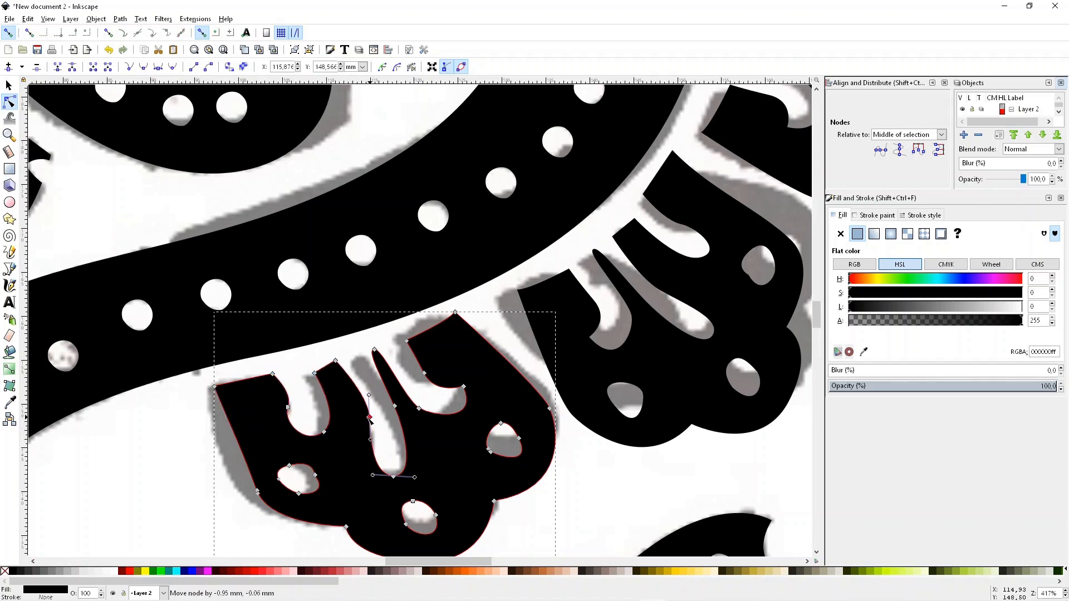
pyautogui.moveTo(259, 503); pyautogui.dragTo(226, 472)
pyautogui.moveTo(215, 386); pyautogui.dragTo(207, 386)
pyautogui.moveTo(217, 428); pyautogui.dragTo(214, 431)
pyautogui.click(259, 504)
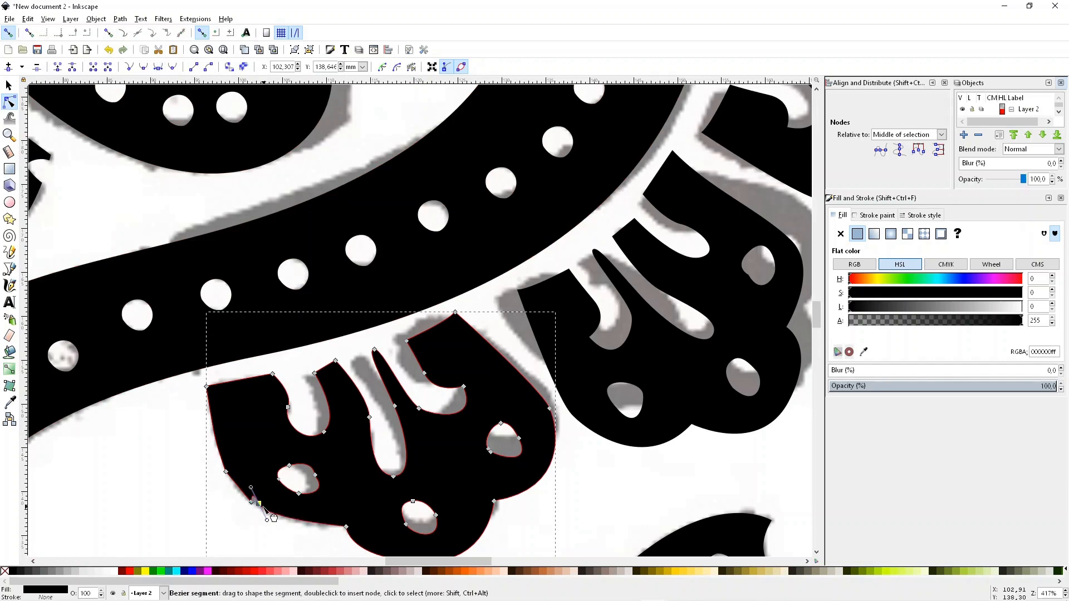
# Try to move and resize the lower-right petal copy so it matches the reference petal.
pyautogui.scroll(-1, 589, 507)
pyautogui.moveTo(716, 362); pyautogui.dragTo(499, 393)
pyautogui.click(369, 416)
pyautogui.click(9, 86)
pyautogui.click(490, 467)
pyautogui.moveTo(524, 500); pyautogui.dragTo(533, 494)
pyautogui.moveTo(483, 429); pyautogui.dragTo(522, 422)
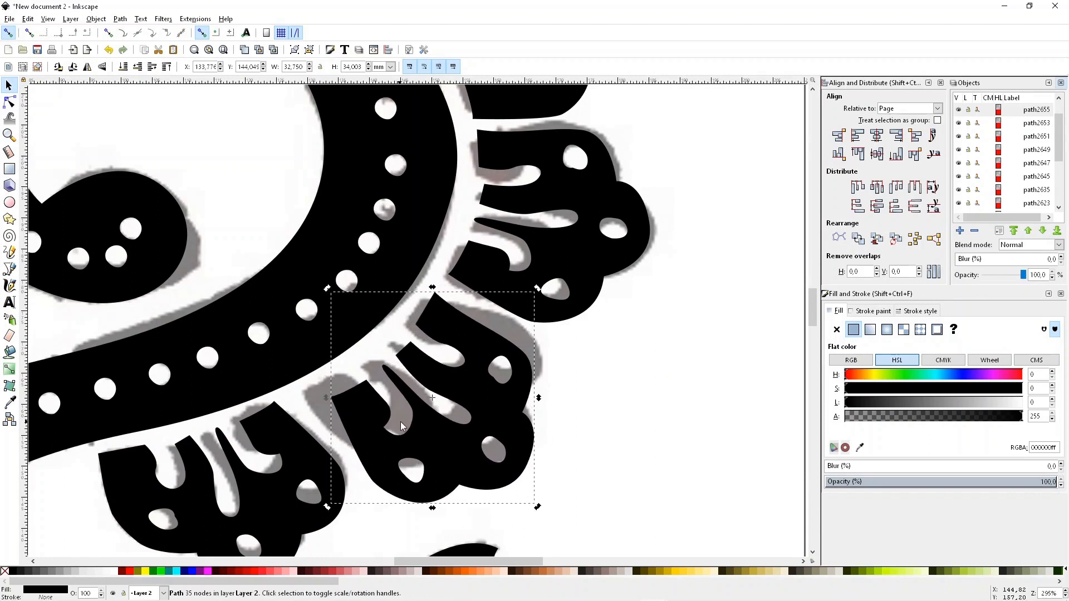
pyautogui.moveTo(465, 390); pyautogui.dragTo(530, 424)
# Try to flip the lower-right petal copy horizontally and rotate and resize it over the reference.
pyautogui.rightClick(459, 389)
pyautogui.click(509, 406)
pyautogui.click(584, 385)
pyautogui.click(477, 424)
pyautogui.press('h')
pyautogui.click(530, 424)
pyautogui.moveTo(582, 506)
pyautogui.mouseDown()
pyautogui.moveTo(634, 286)
pyautogui.moveTo(611, 260)
pyautogui.mouseUp()
pyautogui.moveTo(536, 420); pyautogui.dragTo(477, 417)
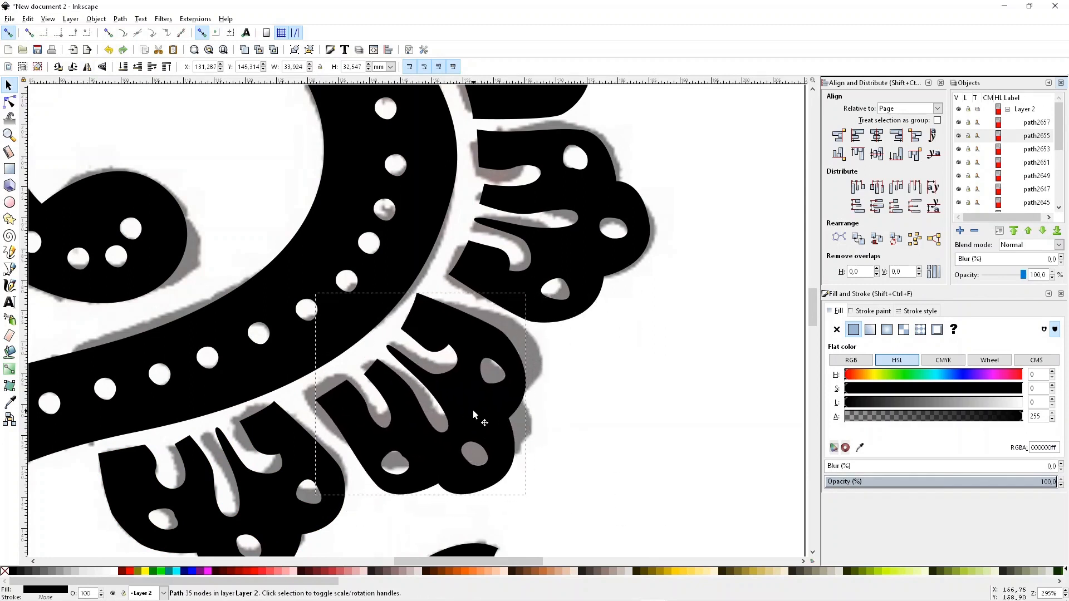
pyautogui.moveTo(528, 292); pyautogui.dragTo(536, 299)
pyautogui.moveTo(505, 370); pyautogui.dragTo(515, 375)
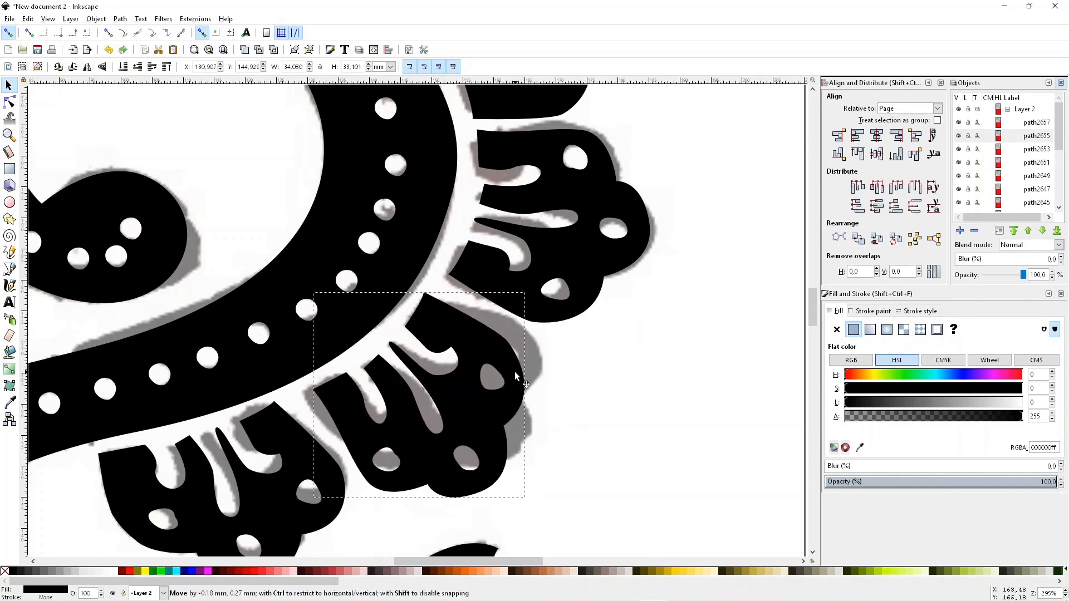
# Delete the lower-right petal copy and trace its reference, including the slits, as a closed black shape with 52.9% opacity.
pyautogui.press('Delete')
pyautogui.press('b')
pyautogui.scroll(1, 366, 344)
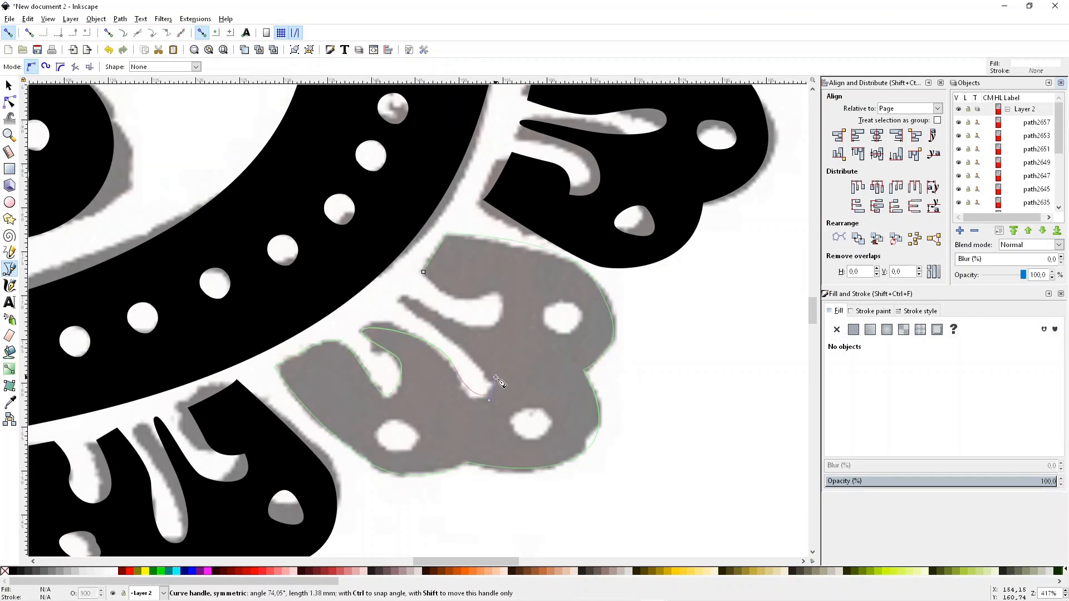
pyautogui.moveTo(401, 234); pyautogui.dragTo(401, 234)
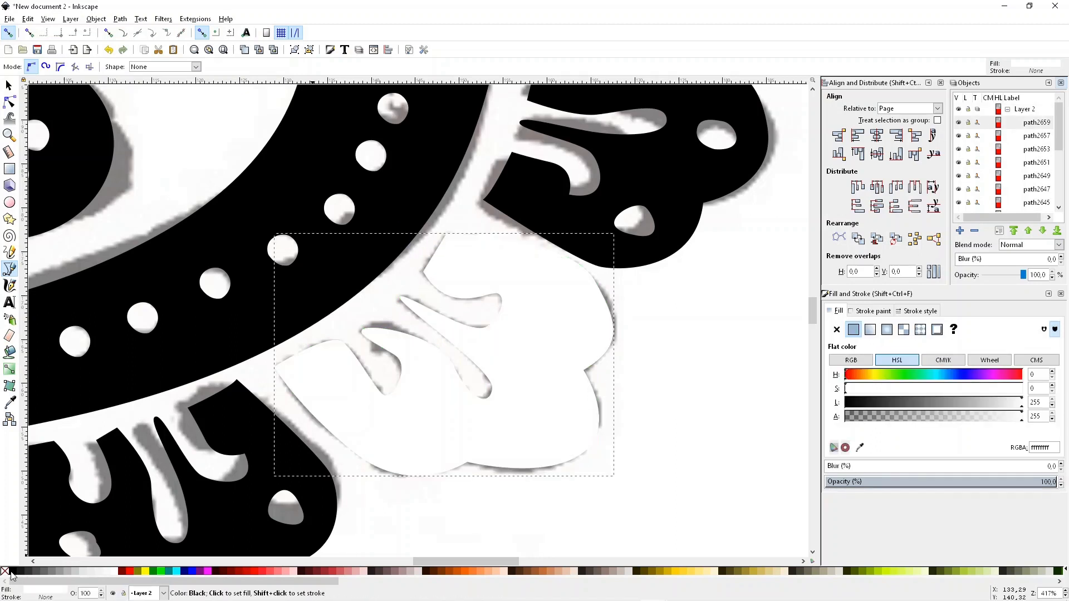
# Trace the lower-right petal's three dots as closed shapes with white fill and 100% opacity.
pyautogui.click(532, 440)
pyautogui.click(532, 441)
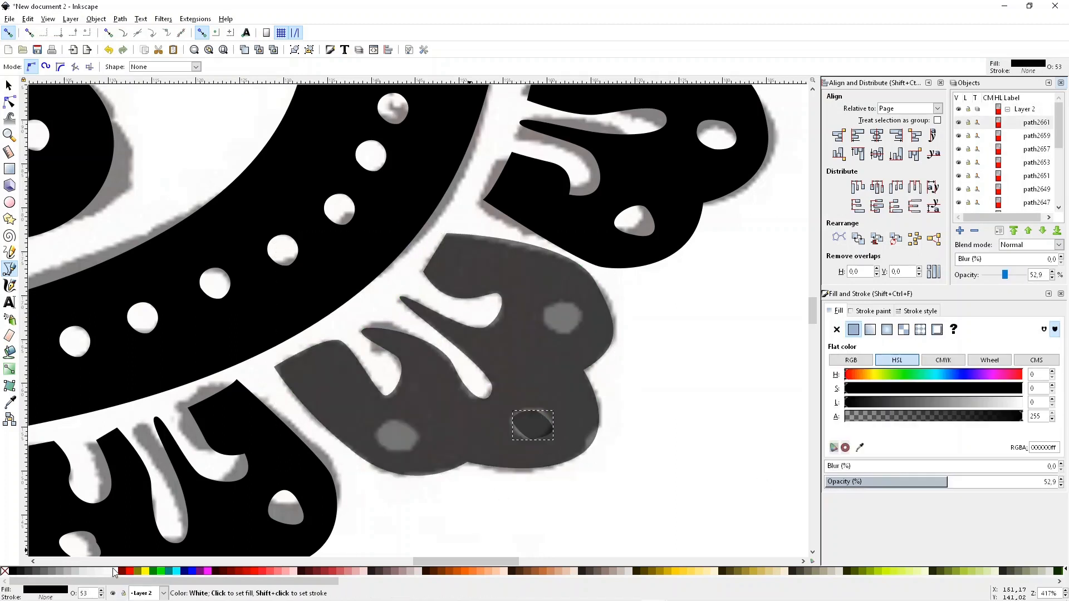
pyautogui.click(394, 450)
pyautogui.click(390, 449)
pyautogui.click(579, 301)
pyautogui.click(565, 333)
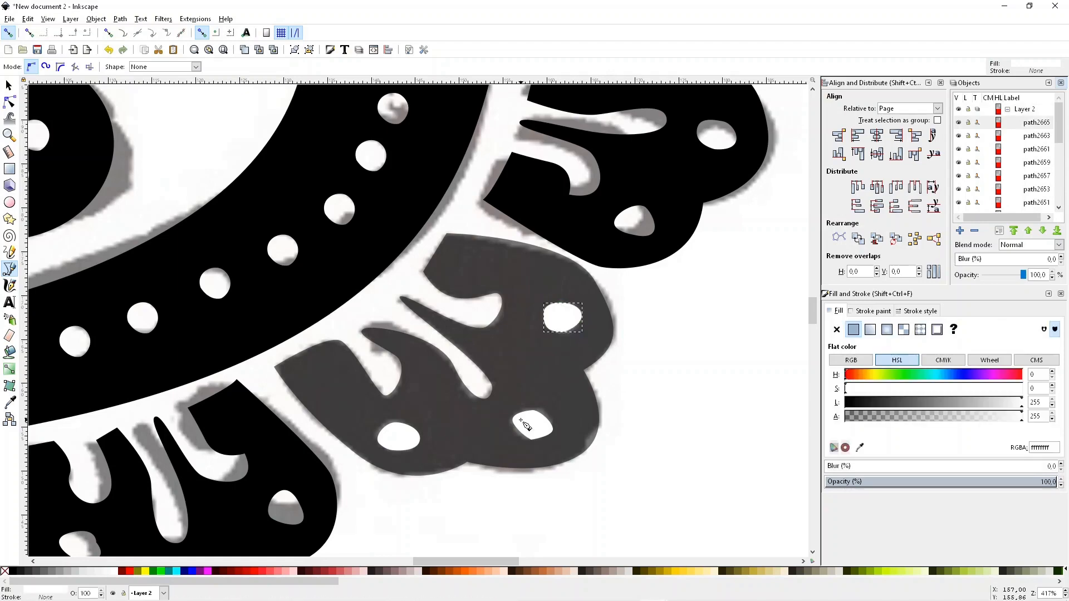
# Combine the lower-right petal's three white dots into one path.
pyautogui.press('s')
pyautogui.keyDown('shift'); pyautogui.click(535, 428); pyautogui.keyUp('shift')
pyautogui.keyDown('shift'); pyautogui.click(399, 436); pyautogui.keyUp('shift')
pyautogui.click(121, 18)
pyautogui.click(142, 159)
# Set the lower-right petal's opacity to 100% and cut the combined dots out of it with Difference.
pyautogui.click(471, 334)
pyautogui.click(1055, 482)
pyautogui.keyDown('shift'); pyautogui.click(526, 424); pyautogui.keyUp('shift')
pyautogui.click(124, 19)
pyautogui.click(146, 98)
pyautogui.click(705, 417)
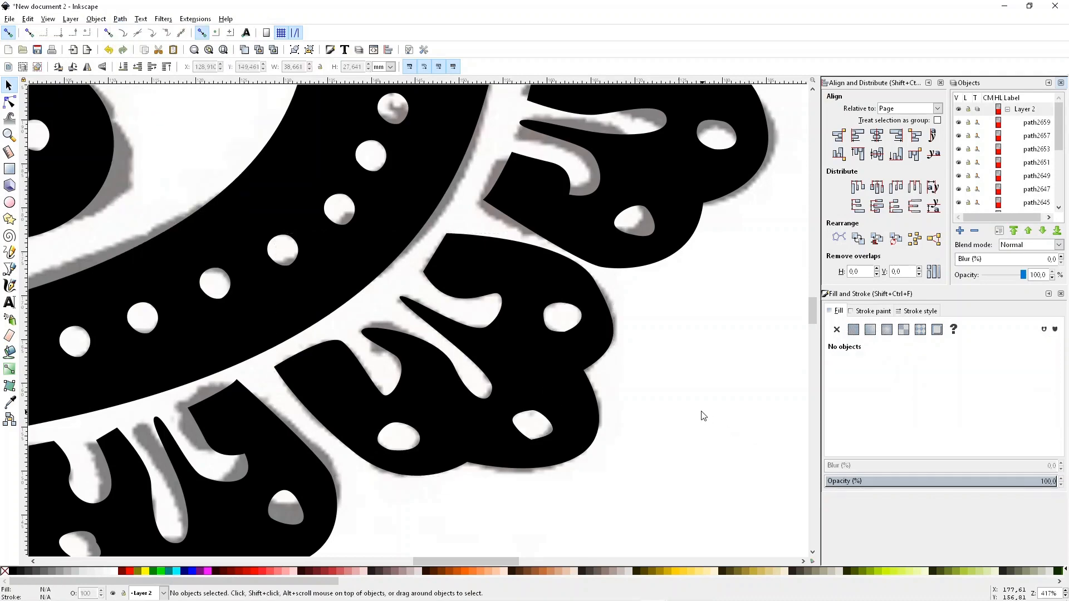
# Trace the uppermost hooked tendril beside the stem's left edge as a closed shape and fill it black.
pyautogui.scroll(-4, 703, 415)
pyautogui.scroll(2, 537, 484)
pyautogui.press('space')
pyautogui.scroll(1, 332, 307)
pyautogui.press('b')
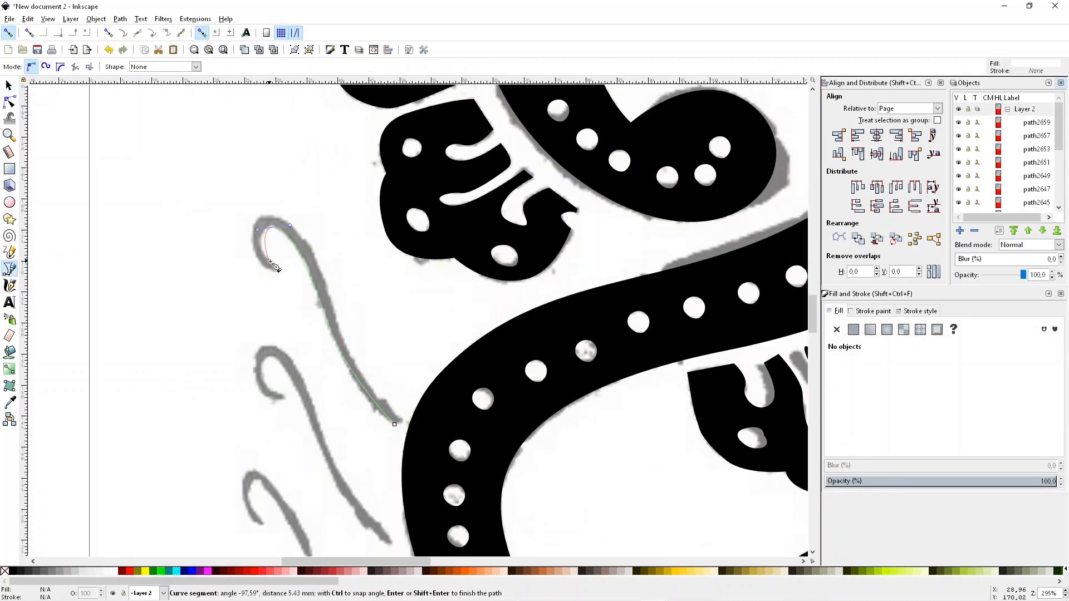
pyautogui.scroll(2, 275, 271)
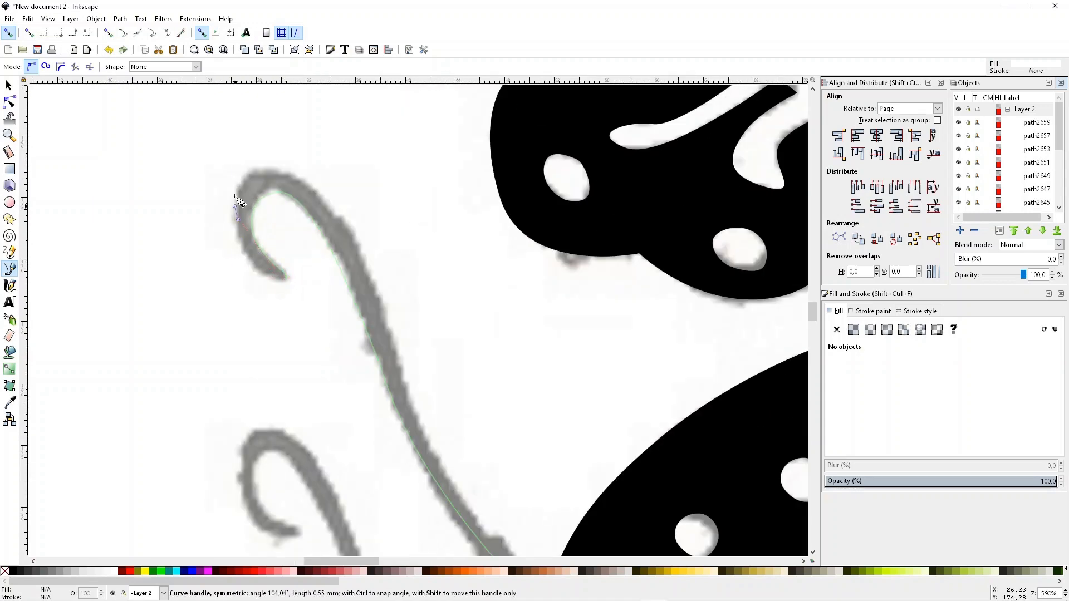
pyautogui.moveTo(406, 366); pyautogui.dragTo(429, 417)
pyautogui.press('space')
pyautogui.moveTo(391, 353); pyautogui.dragTo(459, 420)
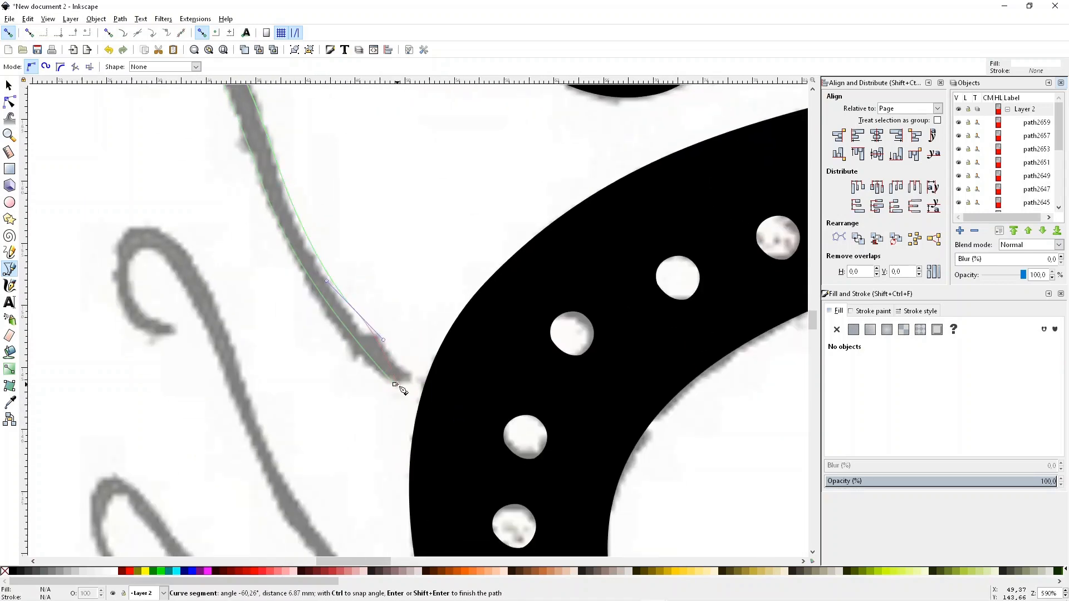
pyautogui.click(396, 385)
pyautogui.click(14, 571)
# Duplicate the traced tendril onto the second one below it, and delete the extra copy placed over the third.
pyautogui.scroll(-2, 283, 431)
pyautogui.click(9, 85)
pyautogui.press('Escape')
pyautogui.moveTo(279, 307)
pyautogui.mouseDown()
pyautogui.moveTo(265, 434)
pyautogui.moveTo(276, 315)
pyautogui.moveTo(271, 446)
pyautogui.moveTo(308, 453)
pyautogui.mouseUp()
pyautogui.scroll(-5, 273, 345)
pyautogui.press('Delete')
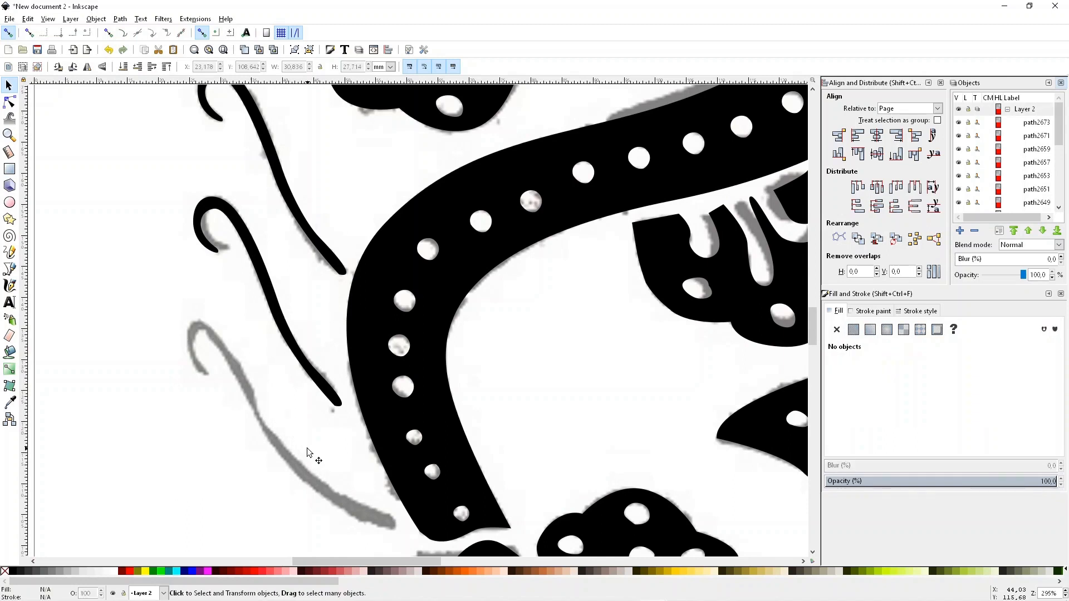
# Trace the lowest hooked tendril beside the stem as a closed shape and fill it black.
pyautogui.press('b')
pyautogui.click(207, 371)
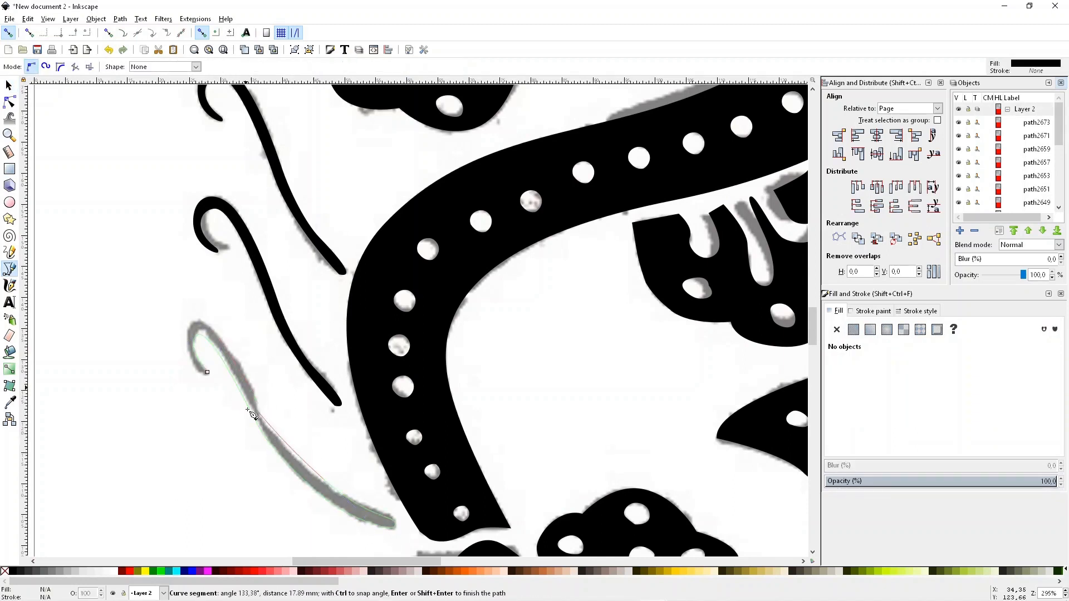
pyautogui.moveTo(239, 390); pyautogui.dragTo(206, 395)
pyautogui.click(9, 101)
# Adjust the lowest tendril's nodes and handles so its hook, curved body and tip follow the reference drawing.
pyautogui.scroll(1, 206, 322)
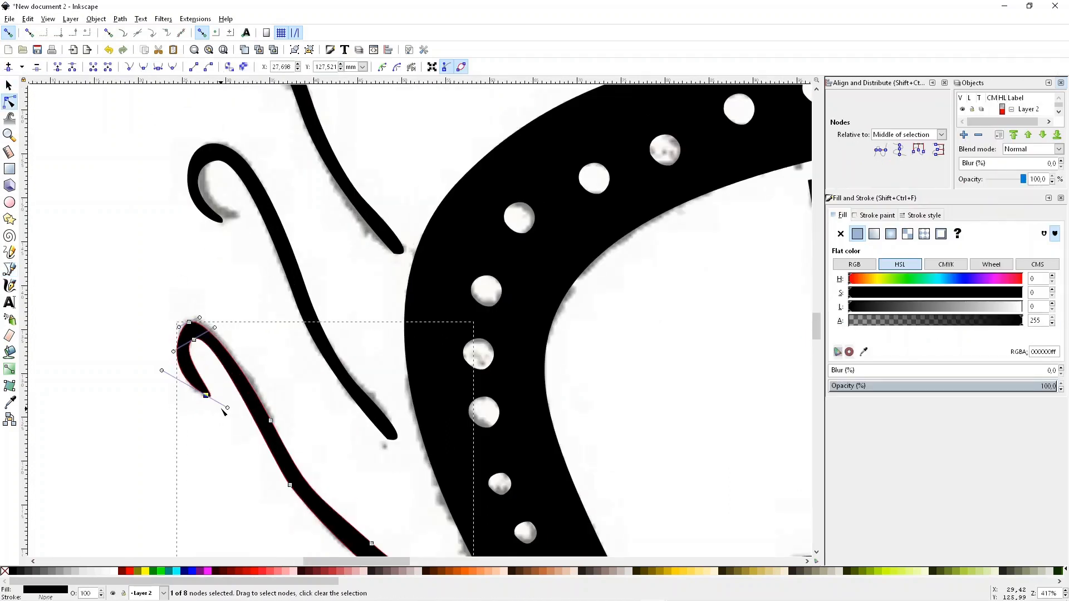
pyautogui.moveTo(172, 334); pyautogui.dragTo(166, 332)
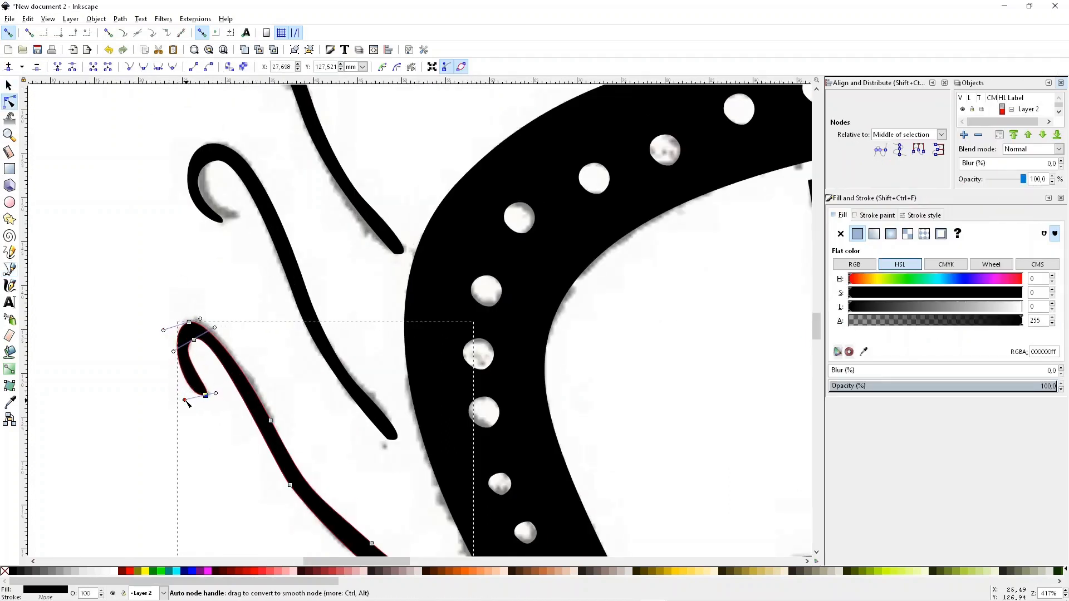
pyautogui.scroll(-7, 227, 398)
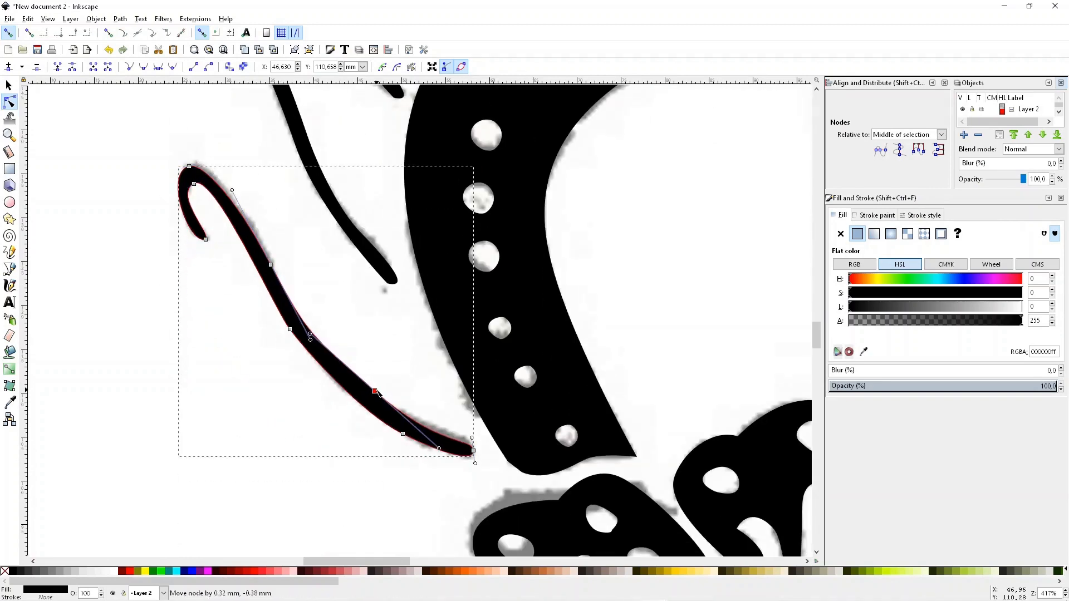
pyautogui.moveTo(315, 339); pyautogui.dragTo(318, 352)
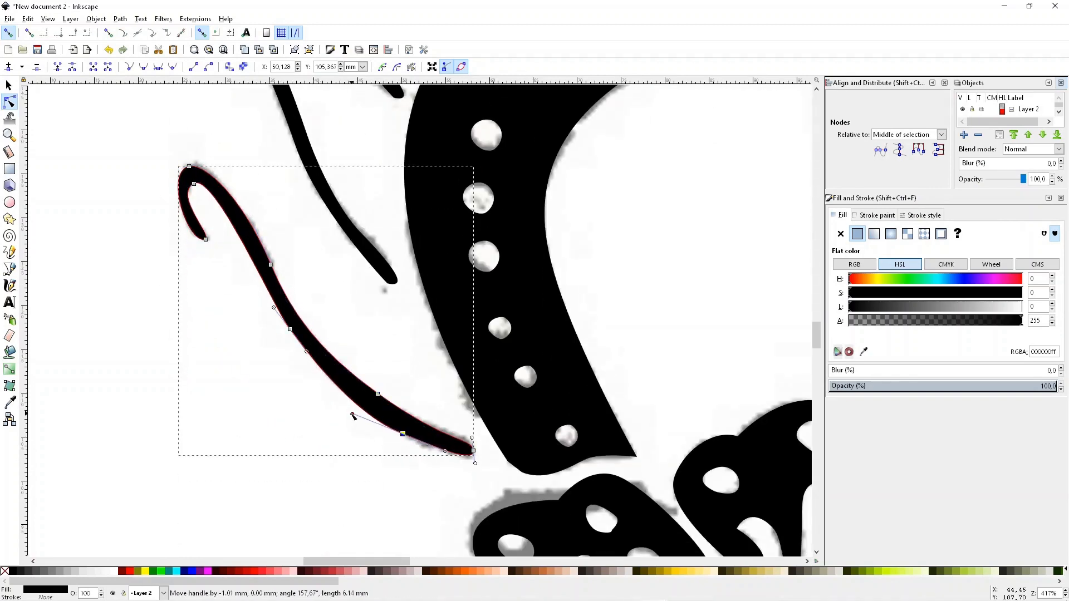
pyautogui.moveTo(443, 456); pyautogui.dragTo(444, 458)
pyautogui.scroll(-5, 320, 447)
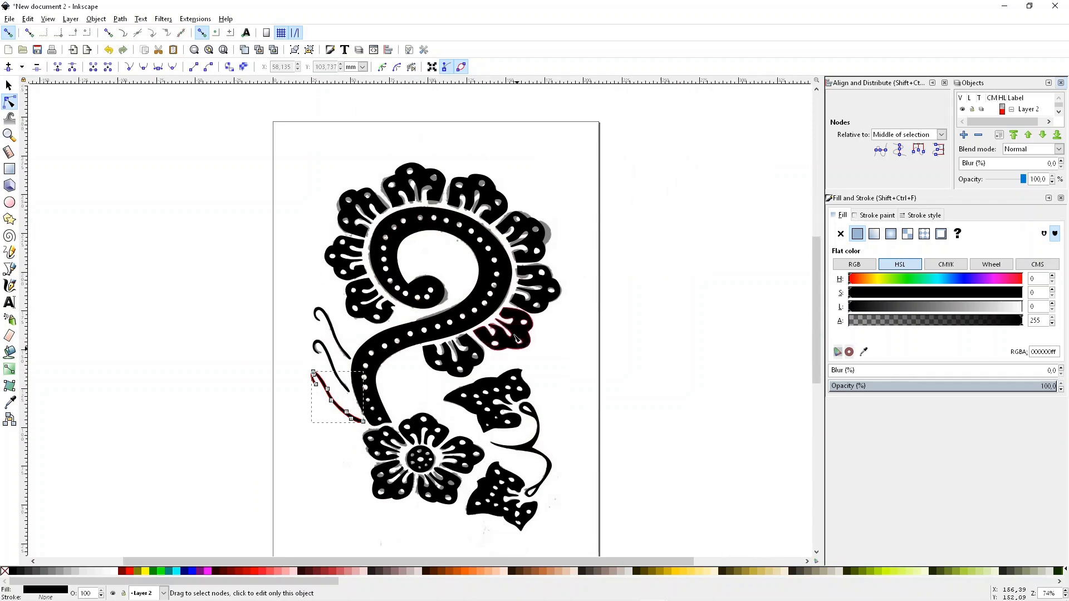
# Select all the traced shapes of the design and group them.
pyautogui.click(8, 85)
pyautogui.click(647, 325)
pyautogui.moveTo(221, 126); pyautogui.dragTo(603, 544)
pyautogui.rightClick(454, 338)
pyautogui.click(484, 561)
pyautogui.click(685, 412)
# Move the traced group leftward and the grey reference image rightward so the two stand side by side.
pyautogui.click(959, 136)
pyautogui.click(959, 135)
pyautogui.click(1053, 136)
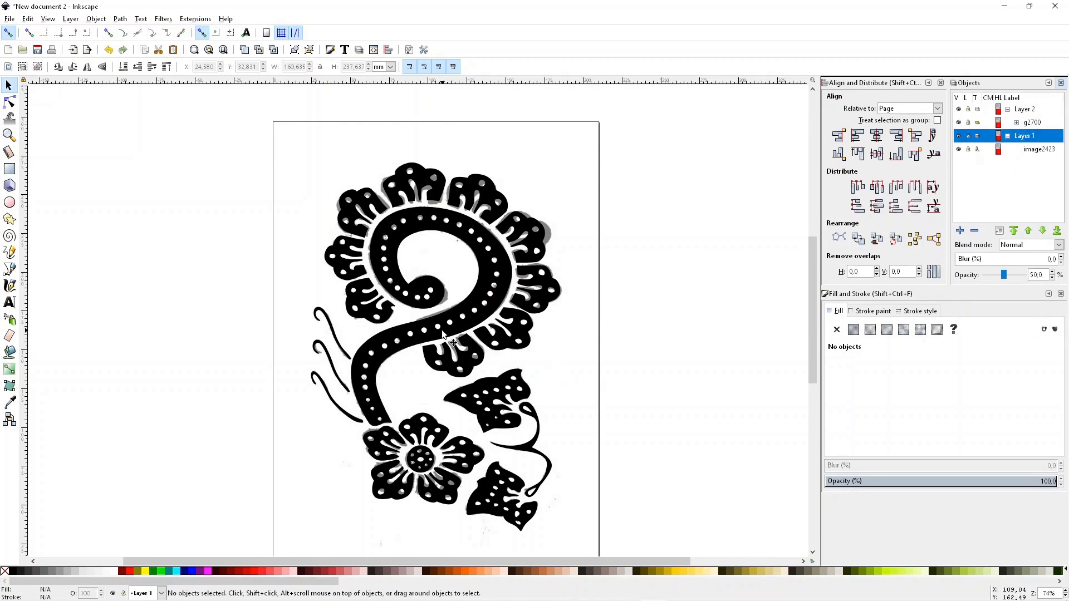
pyautogui.moveTo(442, 333); pyautogui.dragTo(336, 342)
pyautogui.moveTo(498, 311); pyautogui.dragTo(669, 316)
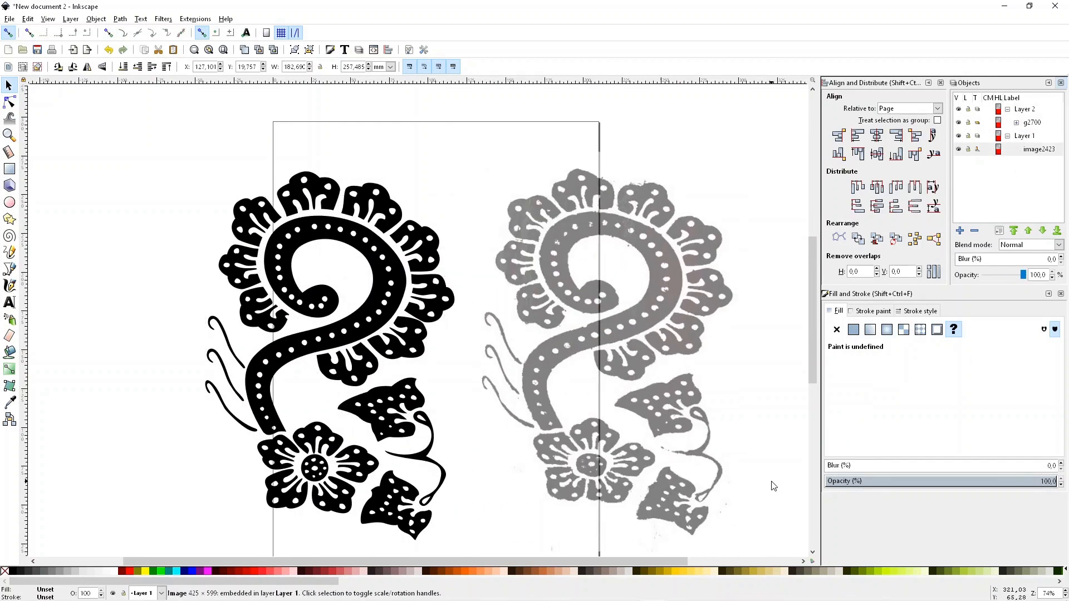
pyautogui.moveTo(603, 465); pyautogui.dragTo(595, 459)
# Set the opacity of Layer 1 with the reference image to 100%.
pyautogui.click(334, 482)
pyautogui.scroll(-2, 434, 428)
pyautogui.click(649, 307)
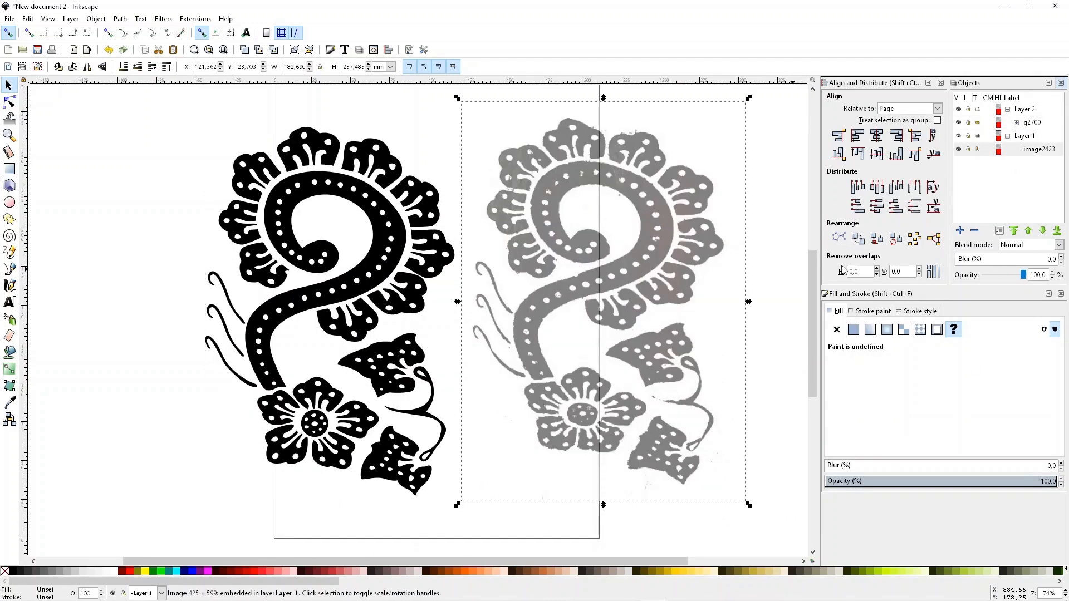
pyautogui.moveTo(992, 274); pyautogui.dragTo(1034, 277)
pyautogui.click(1022, 136)
# Shift the traced group slightly and fill it with green (#008000).
pyautogui.moveTo(342, 447); pyautogui.dragTo(336, 442)
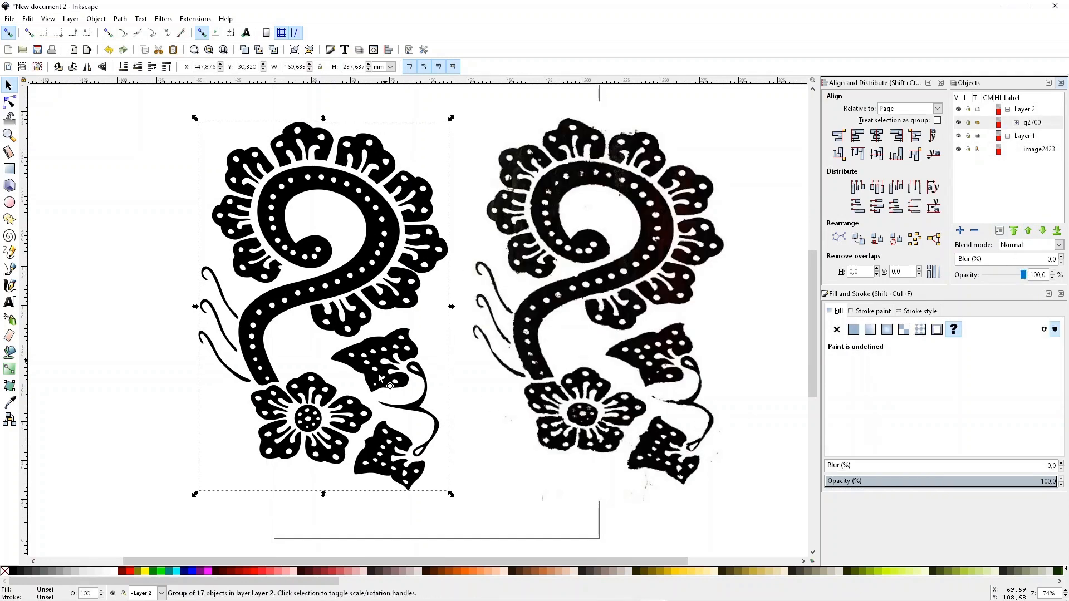
pyautogui.click(130, 571)
pyautogui.click(168, 571)
pyautogui.click(153, 571)
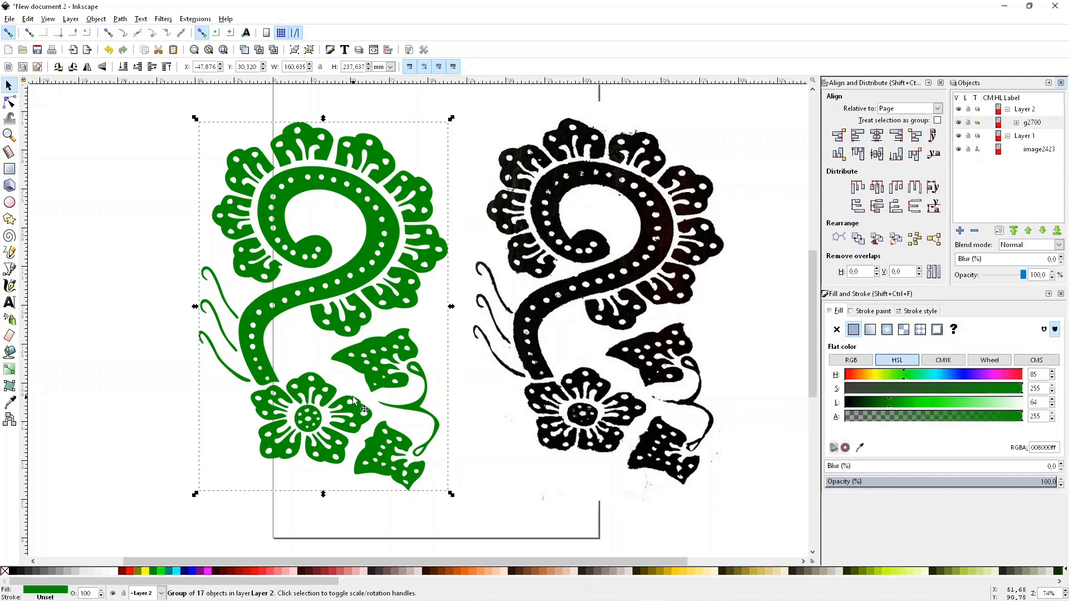
# Duplicate the green group in place and fill the copy with black.
pyautogui.click(27, 18)
pyautogui.click(56, 166)
pyautogui.click(13, 571)
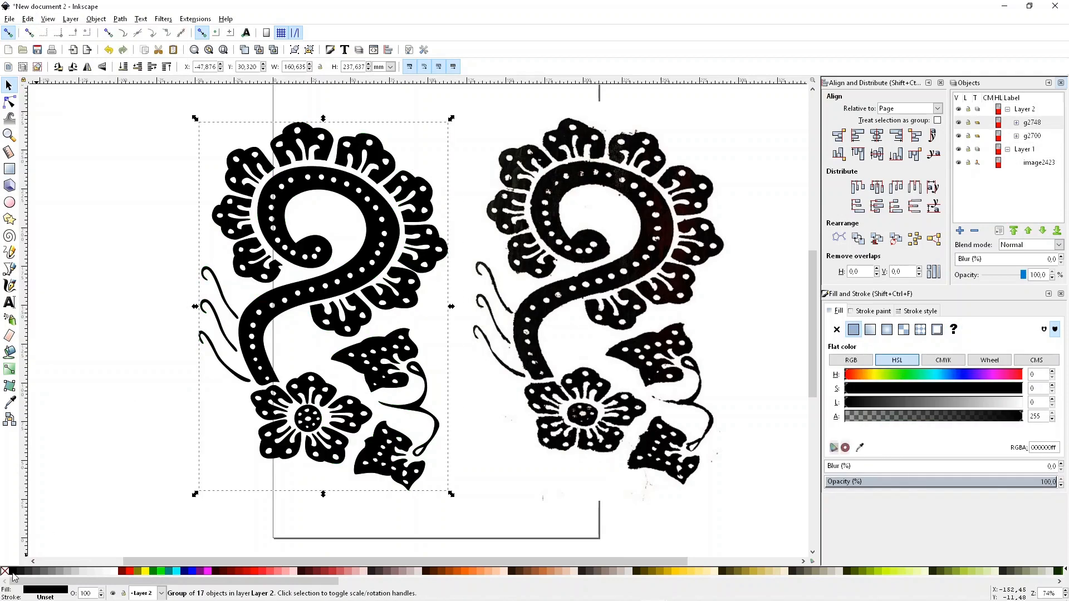
# Lower the black copy behind the green group and offset the green group about 2.2 mm left and 1.1 mm up.
pyautogui.click(138, 68)
pyautogui.moveTo(326, 298); pyautogui.dragTo(325, 292)
pyautogui.keyDown('ctrl'); pyautogui.scroll(1, 306, 323); pyautogui.keyUp('ctrl')
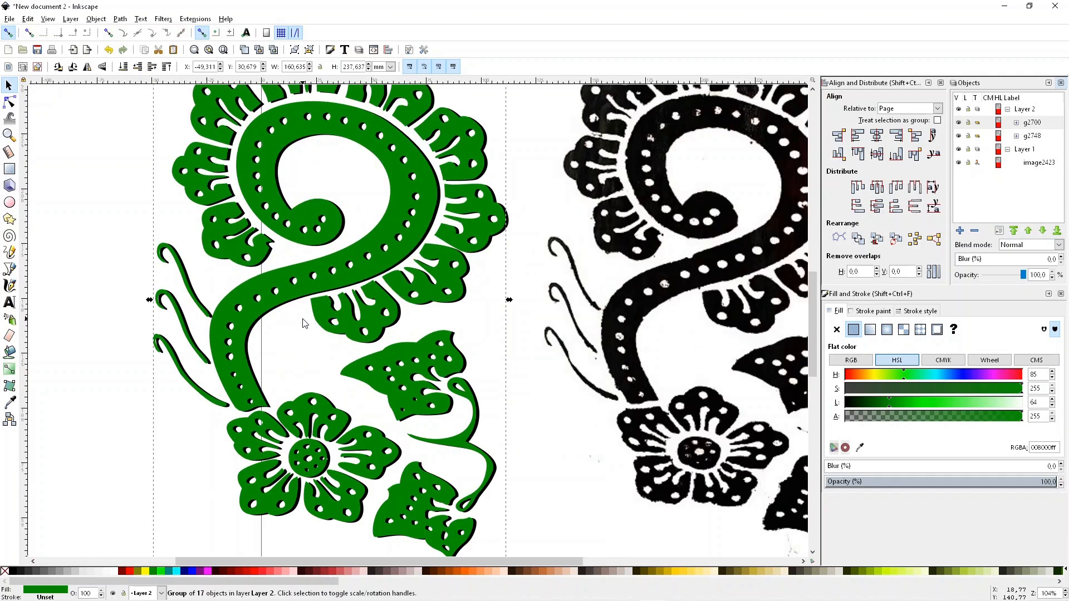
pyautogui.moveTo(278, 293); pyautogui.dragTo(276, 289)
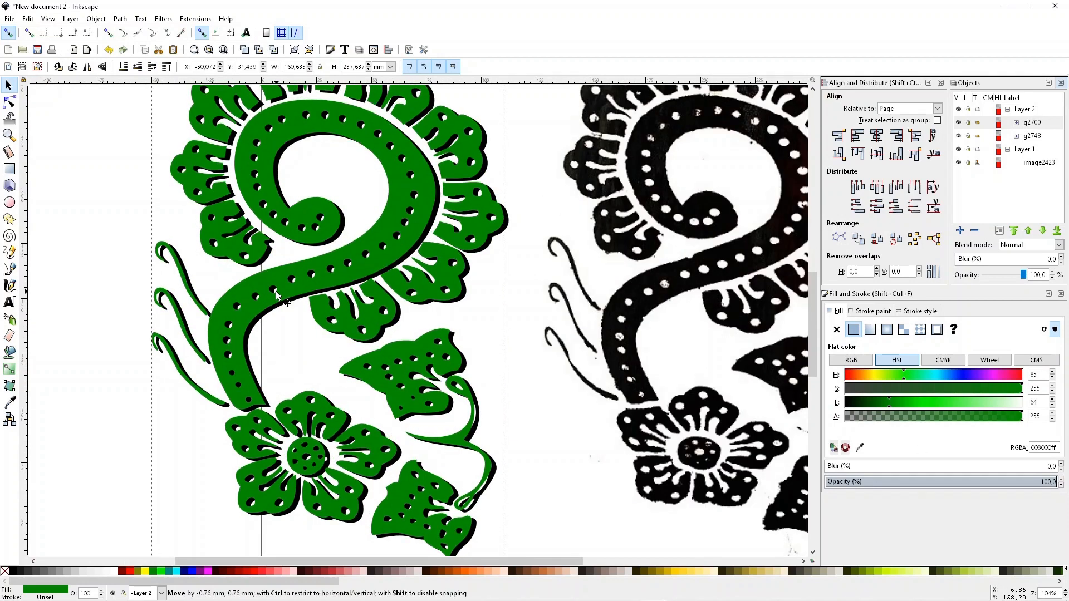
# Try lowering the opacity of the black copy behind the green group to make a soft shadow.
pyautogui.click(257, 334)
pyautogui.moveTo(1049, 482); pyautogui.dragTo(862, 484)
pyautogui.press('Up')
pyautogui.press('Up')
pyautogui.press('Up')
pyautogui.press('Up')
pyautogui.press('Up')
pyautogui.press('Up')
pyautogui.press('Up')
pyautogui.press('Up')
pyautogui.press('Up')
pyautogui.press('Up')
pyautogui.press('Up')
pyautogui.press('Up')
pyautogui.press('Up')
pyautogui.click(266, 307)
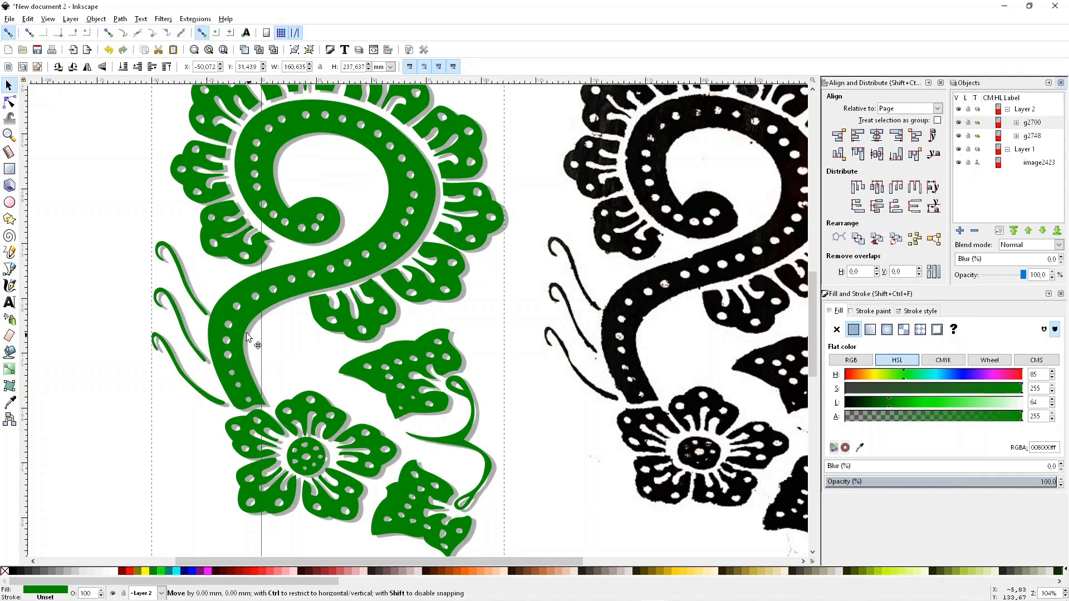
# Undo the opacity change on the black shadow copy.
pyautogui.scroll(-1, 266, 306)
pyautogui.scroll(2, 301, 312)
pyautogui.moveTo(300, 313); pyautogui.dragTo(300, 311)
pyautogui.click(640, 270)
pyautogui.click(91, 252)
pyautogui.hotkey('ctrl', 'z')
pyautogui.hotkey('ctrl', 'z')
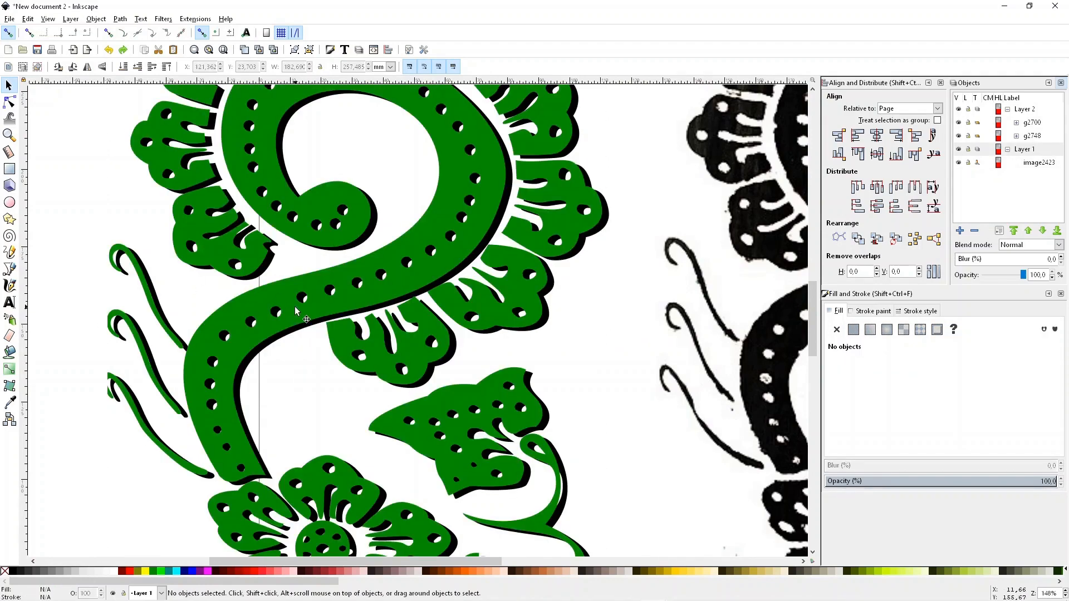
# Reduce the black shadow copy's opacity to about 23%.
pyautogui.click(329, 314)
pyautogui.scroll(-2, 329, 314)
pyautogui.click(329, 317)
pyautogui.moveTo(982, 483); pyautogui.dragTo(879, 485)
pyautogui.click(573, 480)
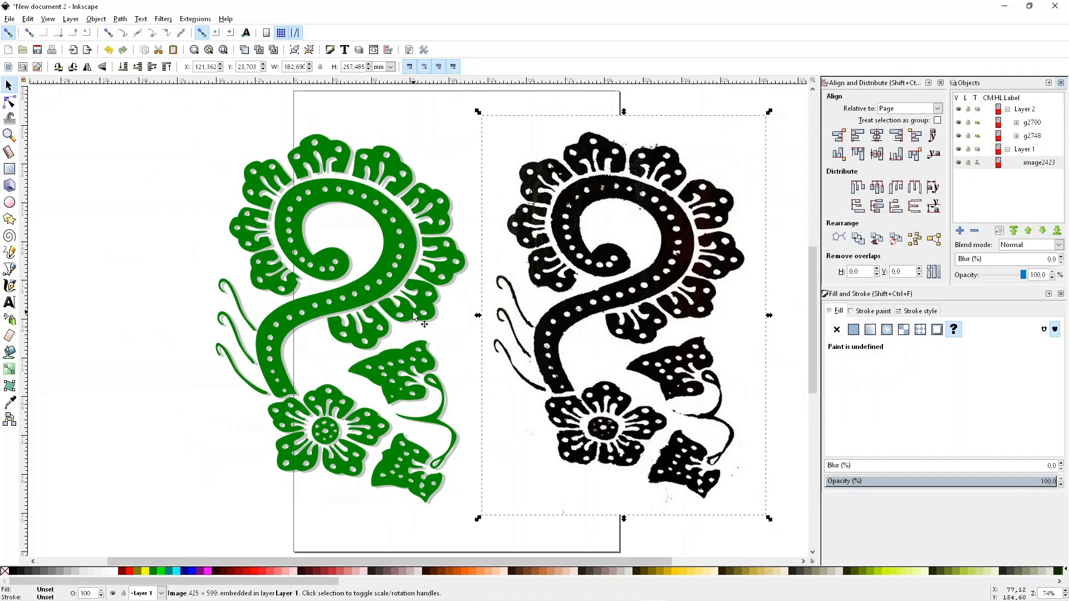
# Nudge the green group about 0.53 mm right and down, closer to its shadow.
pyautogui.click(352, 305)
pyautogui.press('Right')
pyautogui.press('Down')
pyautogui.click(483, 421)
# Try several fill colours on the green group, including gold, and fill it with red (#FF0000).
pyautogui.click(372, 292)
pyautogui.click(246, 571)
pyautogui.click(340, 571)
pyautogui.click(543, 571)
pyautogui.click(667, 571)
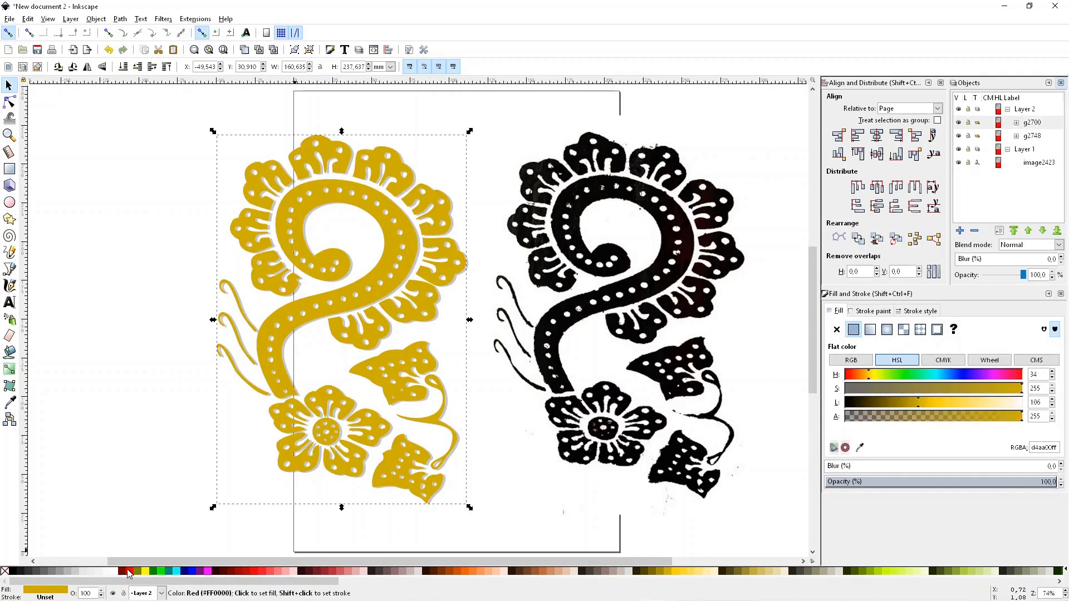
pyautogui.click(130, 571)
# Group the red design together with its shadow copy.
pyautogui.scroll(3, 360, 334)
pyautogui.scroll(-5, 513, 305)
pyautogui.scroll(7, 622, 342)
pyautogui.scroll(-6, 621, 342)
pyautogui.click(540, 406)
pyautogui.moveTo(276, 146); pyautogui.dragTo(529, 431)
pyautogui.hotkey('ctrl', 'g')
# Move the black reference image off the page to its left side and place the red design group on the page.
pyautogui.moveTo(604, 284); pyautogui.dragTo(199, 273)
pyautogui.moveTo(420, 273); pyautogui.dragTo(499, 263)
# Draw a rectangle covering the whole page, set its opacity to 100% and give it a radial gradient fill.
pyautogui.press('r')
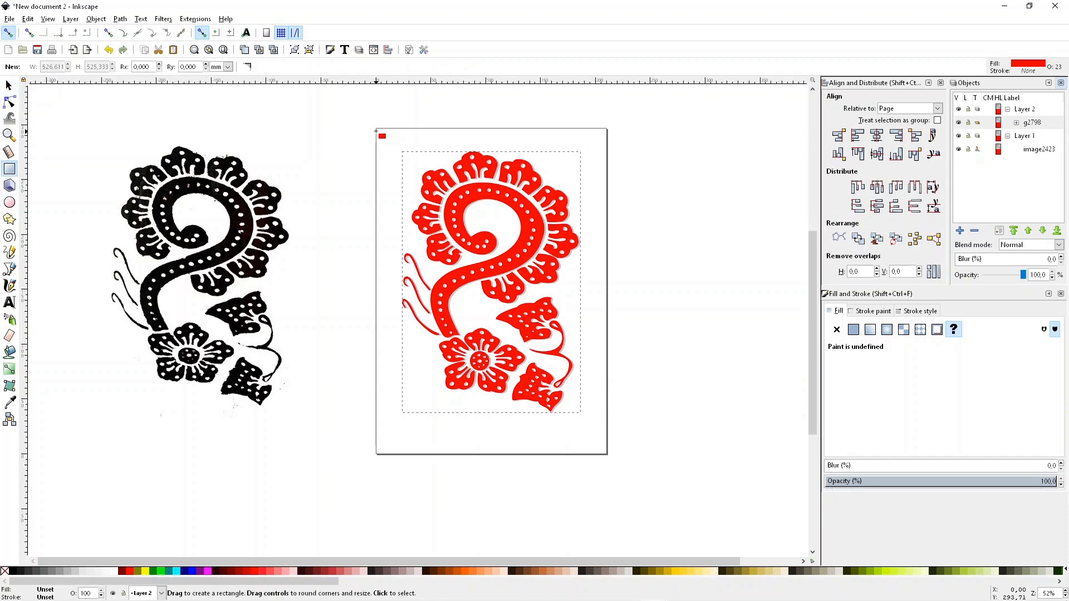
pyautogui.moveTo(375, 129); pyautogui.dragTo(611, 455)
pyautogui.moveTo(900, 482); pyautogui.dragTo(1058, 482)
pyautogui.click(871, 329)
pyautogui.click(887, 329)
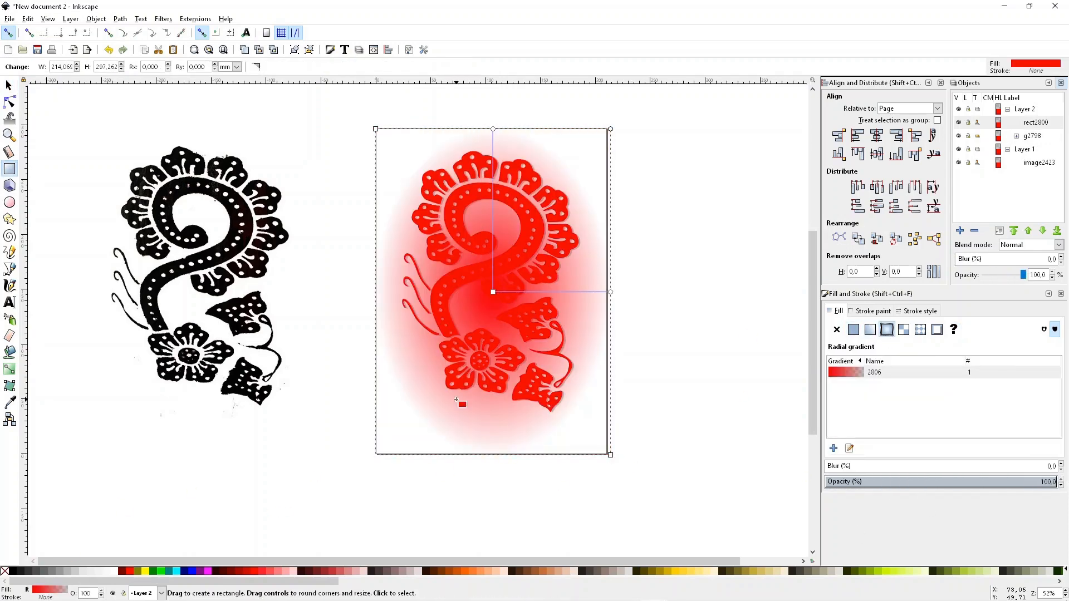
# Colour the radial gradient's centre stop light red and its outer stop dark red (#550000).
pyautogui.click(8, 368)
pyautogui.click(493, 291)
pyautogui.click(270, 571)
pyautogui.click(611, 292)
pyautogui.click(223, 571)
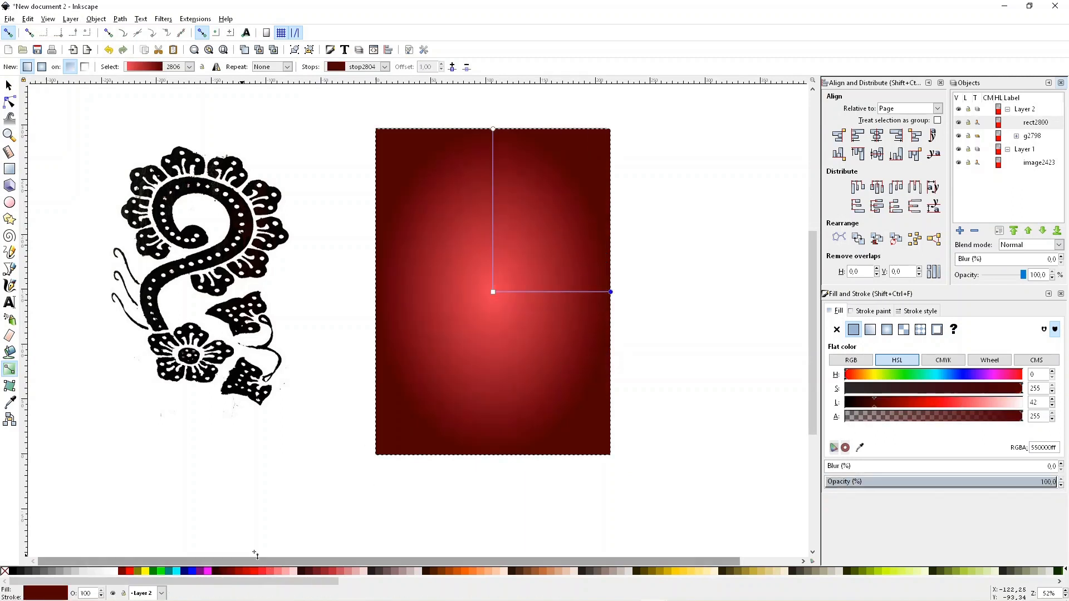
# Lower the gradient rectangle behind the red design and reposition the design toward the middle of the page.
pyautogui.click(9, 85)
pyautogui.click(137, 66)
pyautogui.click(525, 260)
pyautogui.moveTo(523, 259); pyautogui.dragTo(527, 266)
# Ungroup the red design from its shadow and fill the upper group with white.
pyautogui.rightClick(514, 243)
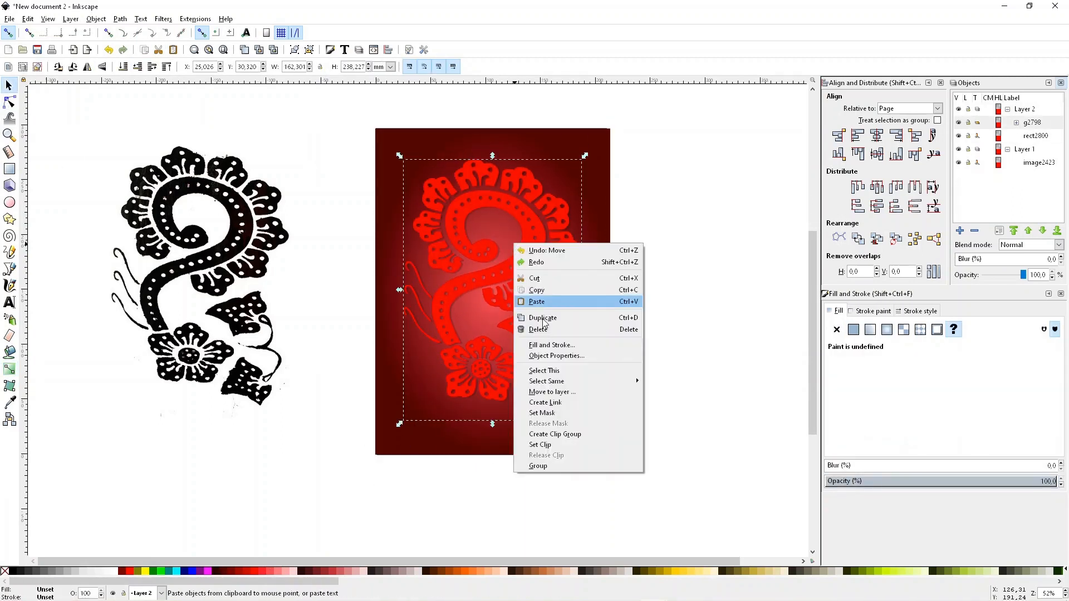
pyautogui.click(672, 368)
pyautogui.hotkey('ctrl', 'z')
pyautogui.hotkey('ctrl', 'z')
pyautogui.rightClick(514, 365)
pyautogui.click(528, 343)
pyautogui.press('Escape')
pyautogui.click(513, 307)
pyautogui.click(114, 572)
# Move the black reference image down and closer to the page.
pyautogui.click(405, 515)
pyautogui.moveTo(241, 294); pyautogui.dragTo(292, 321)
pyautogui.click(483, 482)
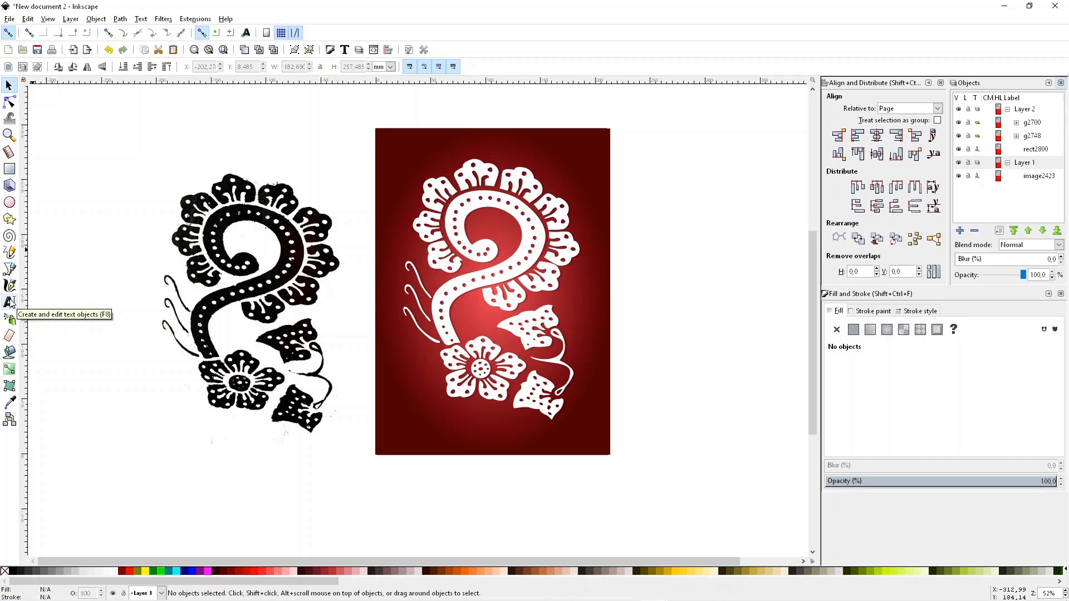